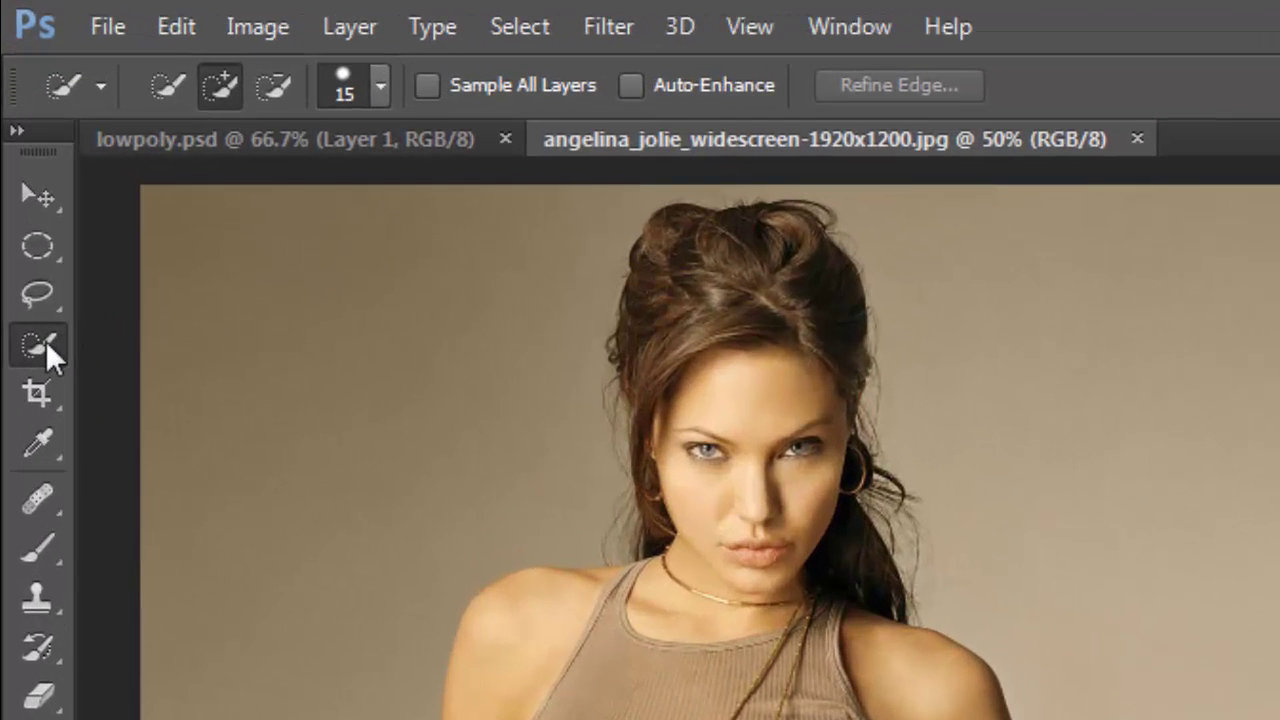
# Magic Wand-select the whole beige background around the woman at tolerance 30, leaving her unselected.
pyautogui.rightClick(47, 339)
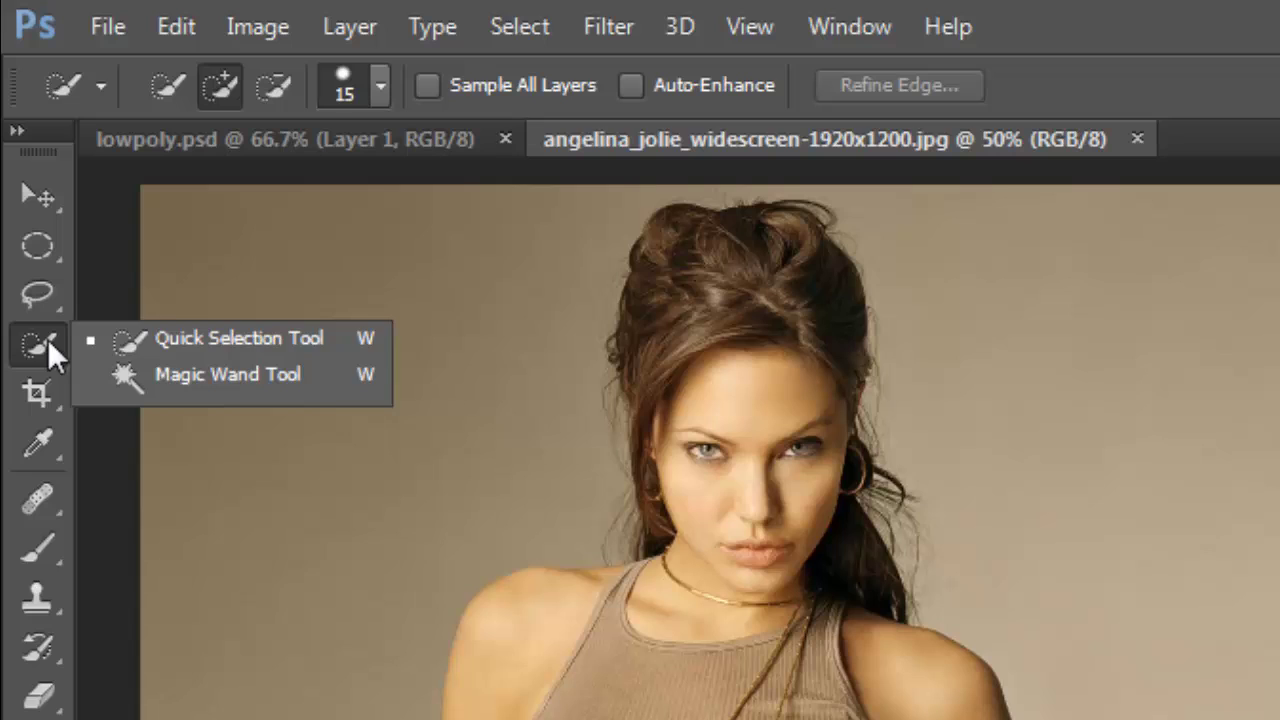
pyautogui.click(140, 375)
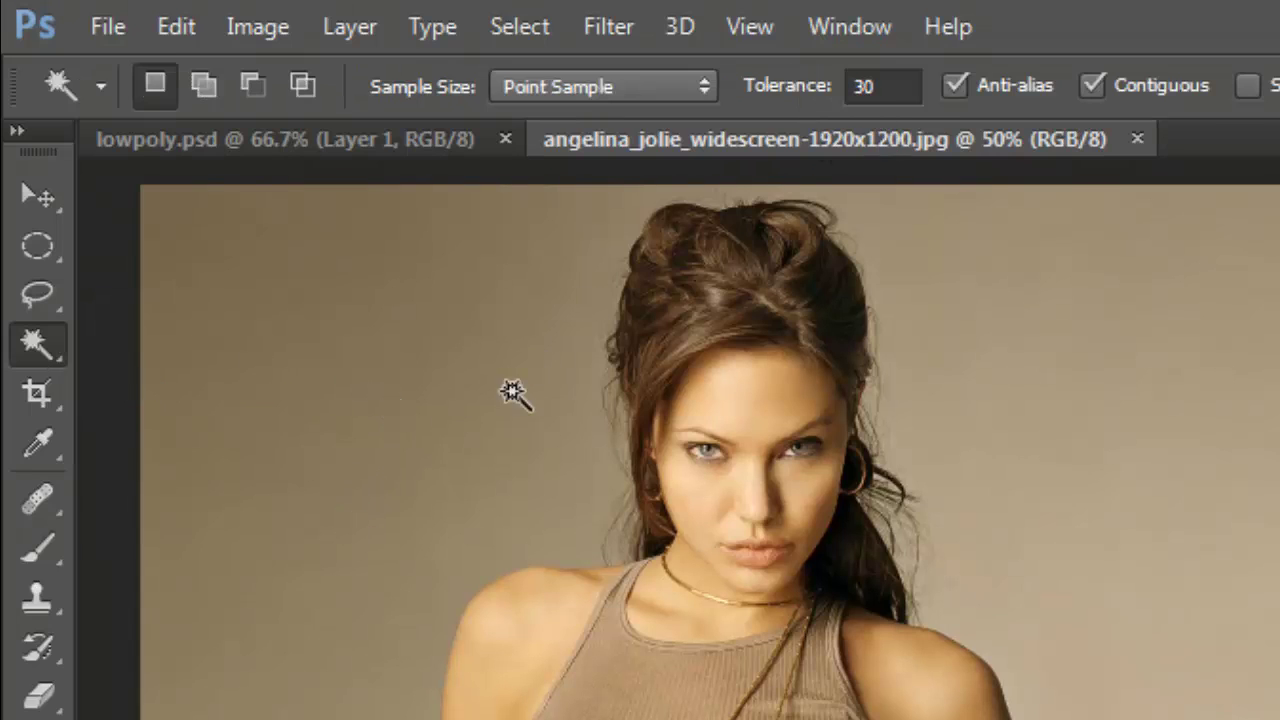
pyautogui.click(366, 558)
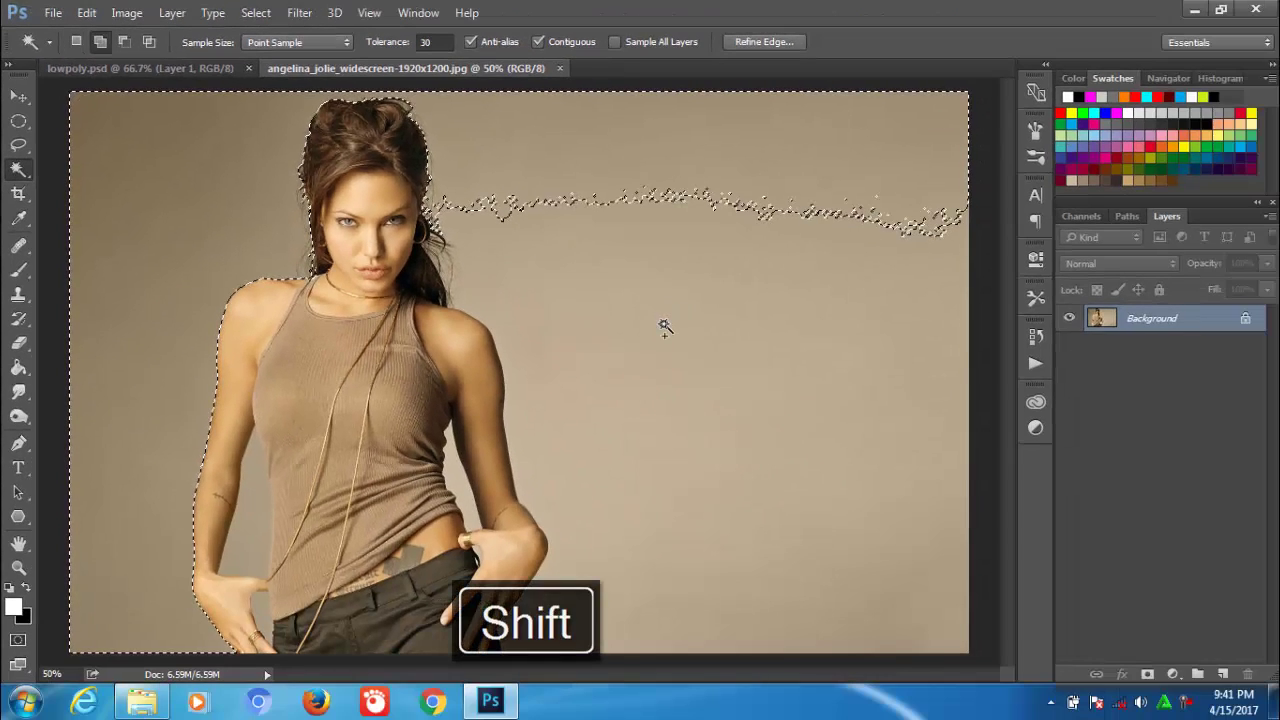
pyautogui.keyDown('shift'); pyautogui.click(664, 325); pyautogui.keyUp('shift')
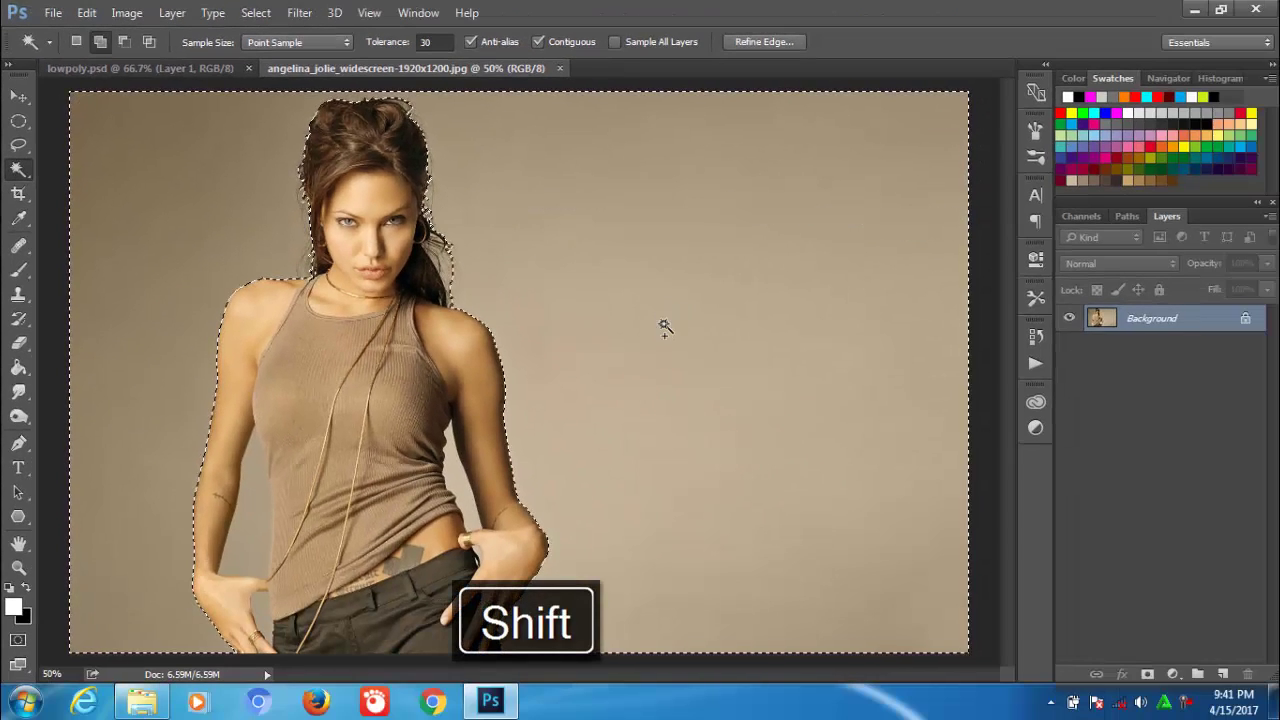
pyautogui.keyDown('shift'); pyautogui.click(258, 520); pyautogui.keyUp('shift')
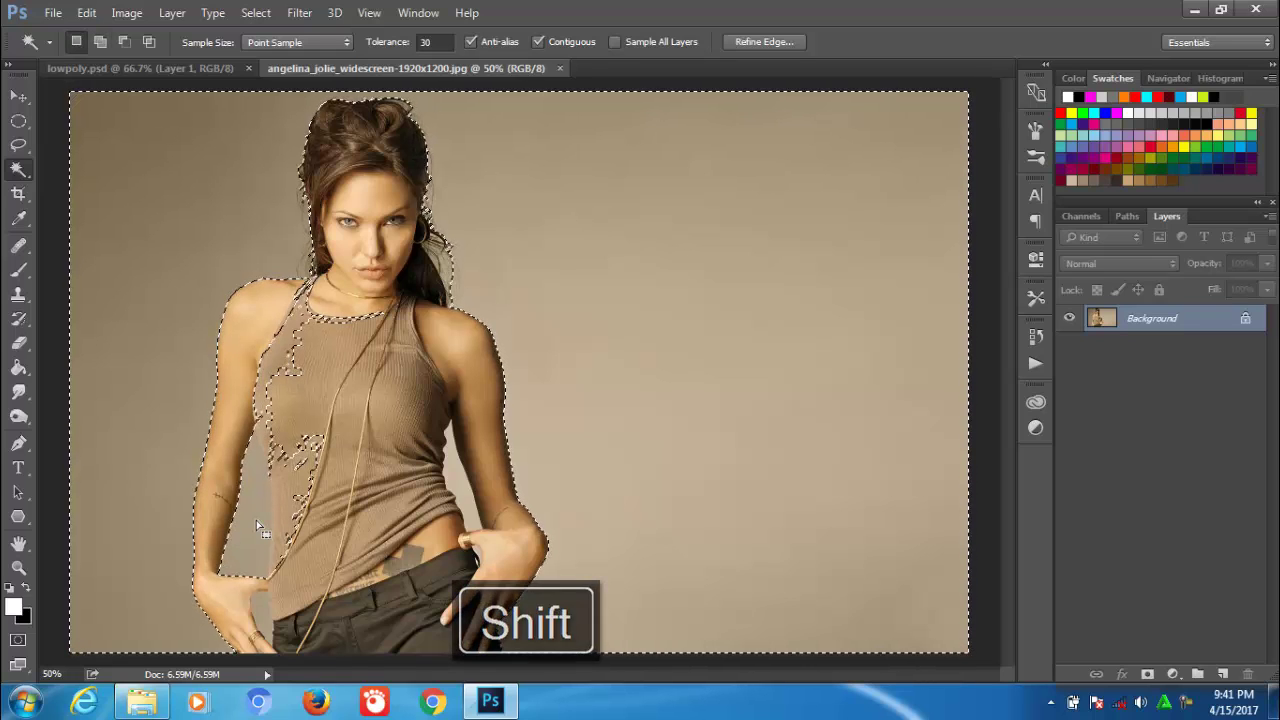
pyautogui.keyDown('shift'); pyautogui.click(256, 520); pyautogui.keyUp('shift')
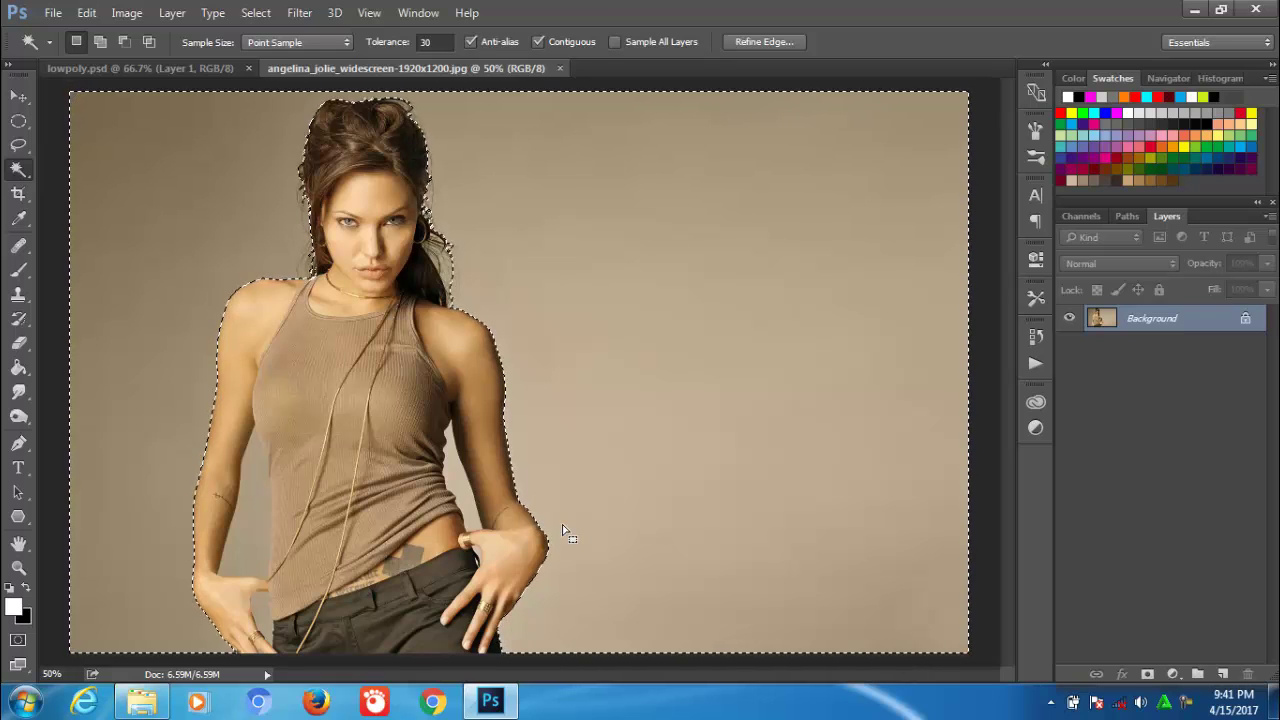
# Invert the selection, copy the woman to Layer 1, and hide the Background layer.
pyautogui.click(262, 13)
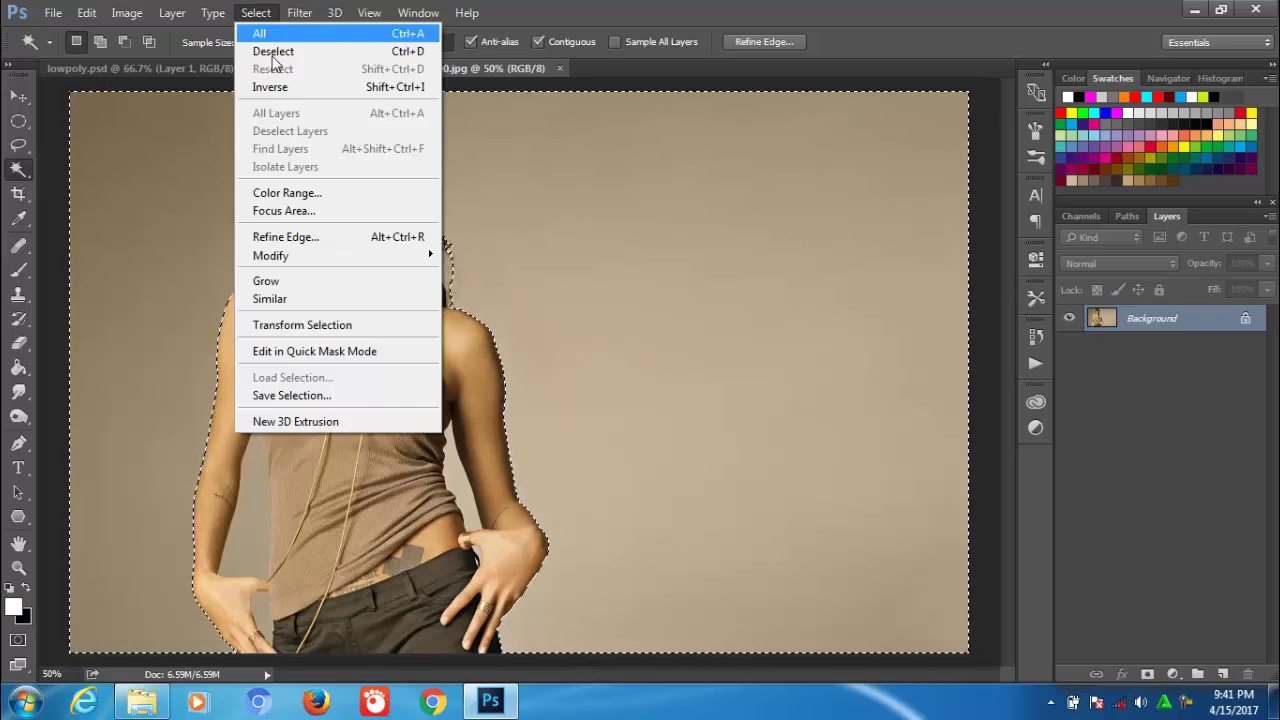
pyautogui.click(277, 88)
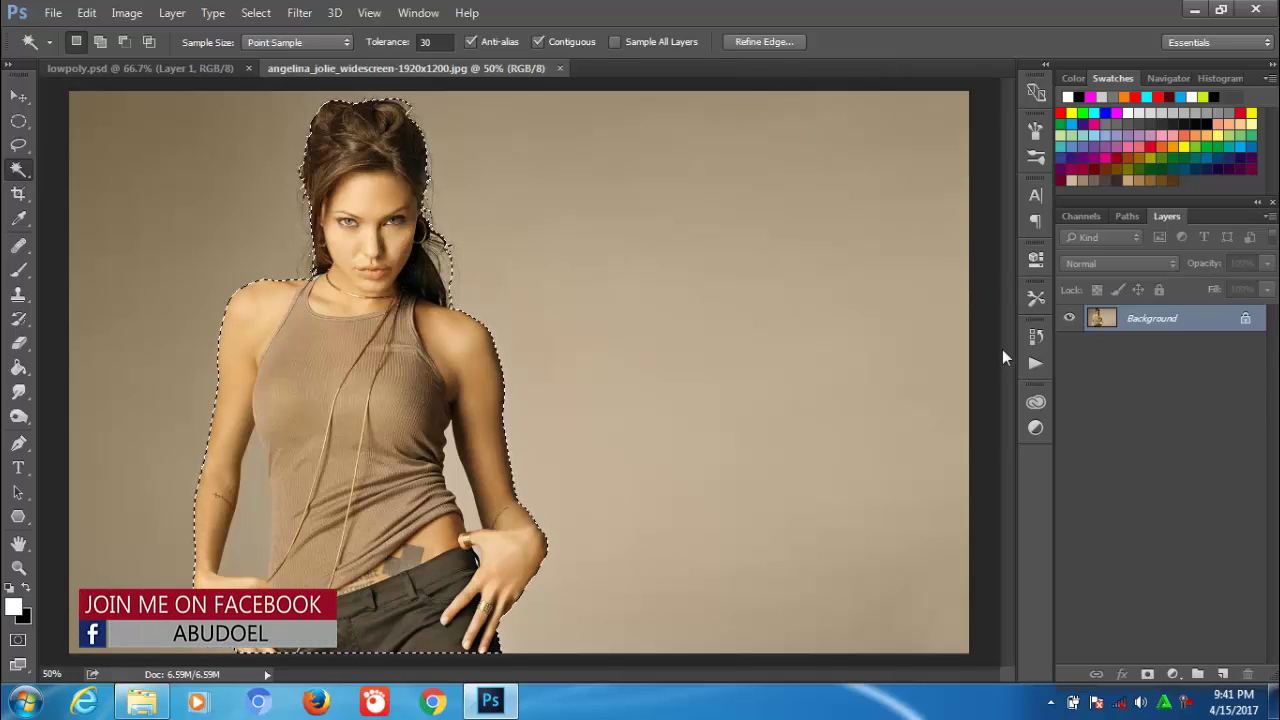
pyautogui.hotkey('ctrl', 'j')
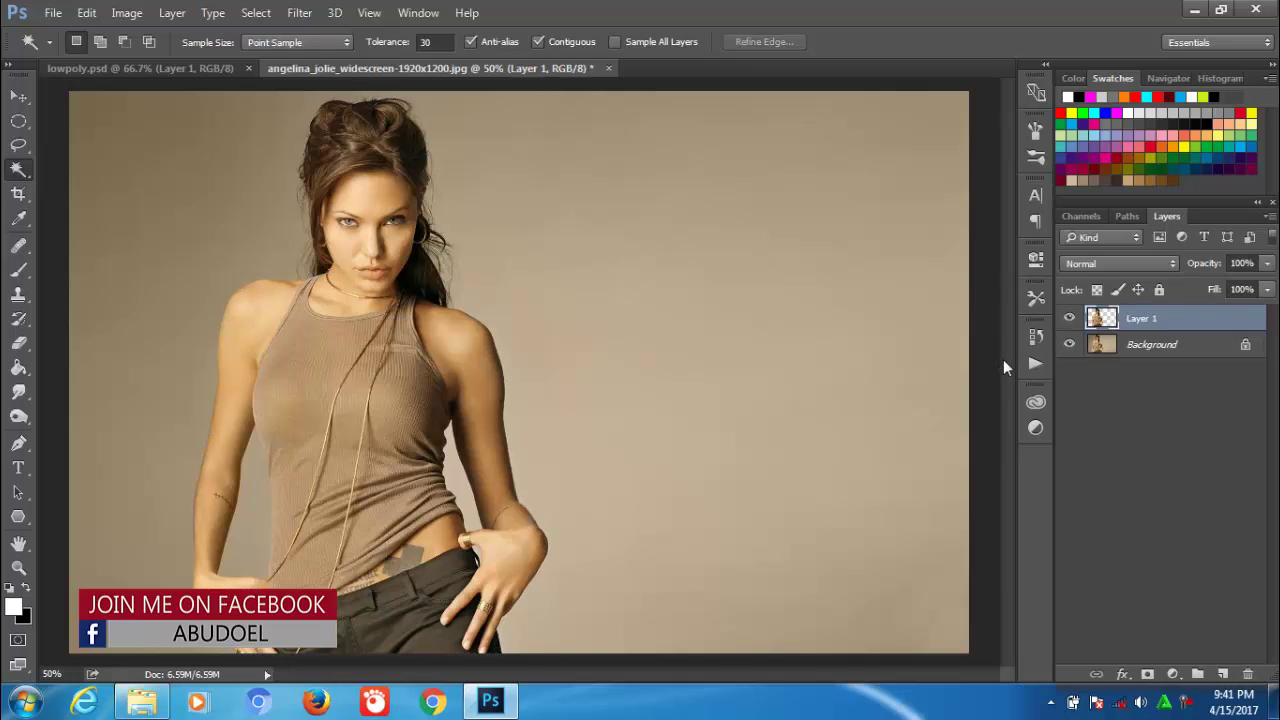
pyautogui.click(1069, 345)
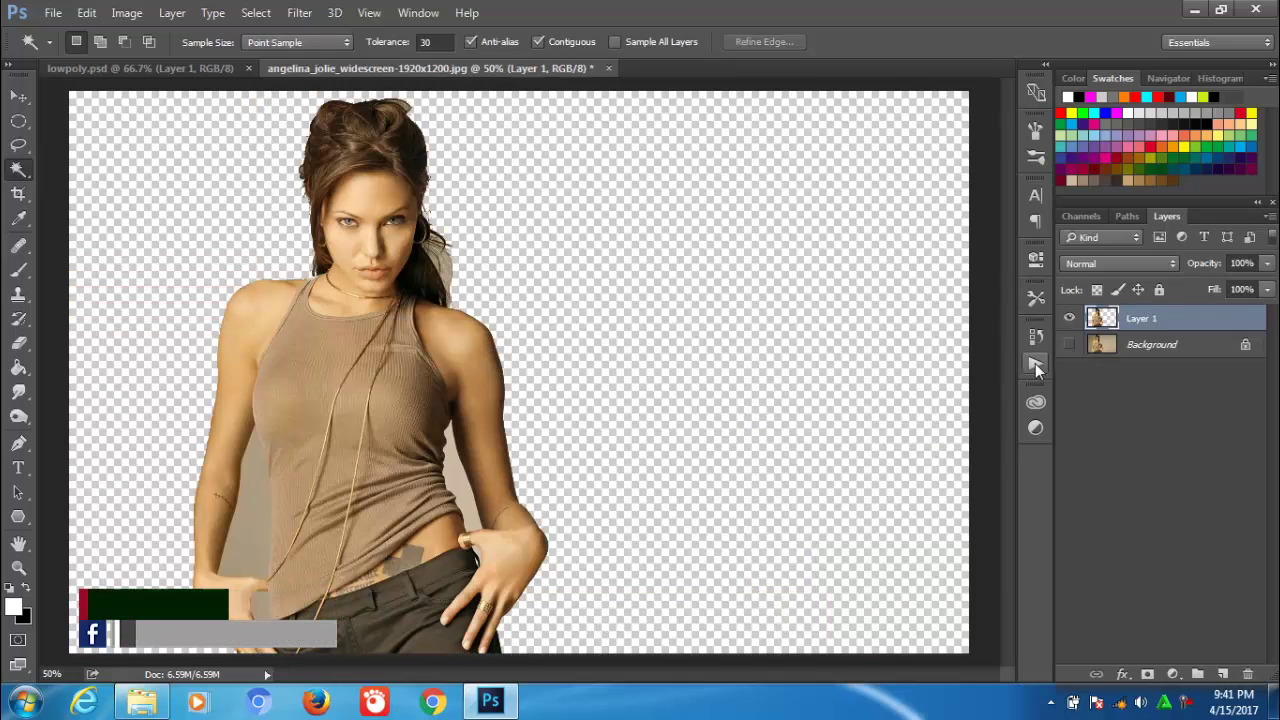
# Trace a closed Pen path around the beige gap between the left arm and torso.
pyautogui.click(18, 443)
pyautogui.click(254, 425)
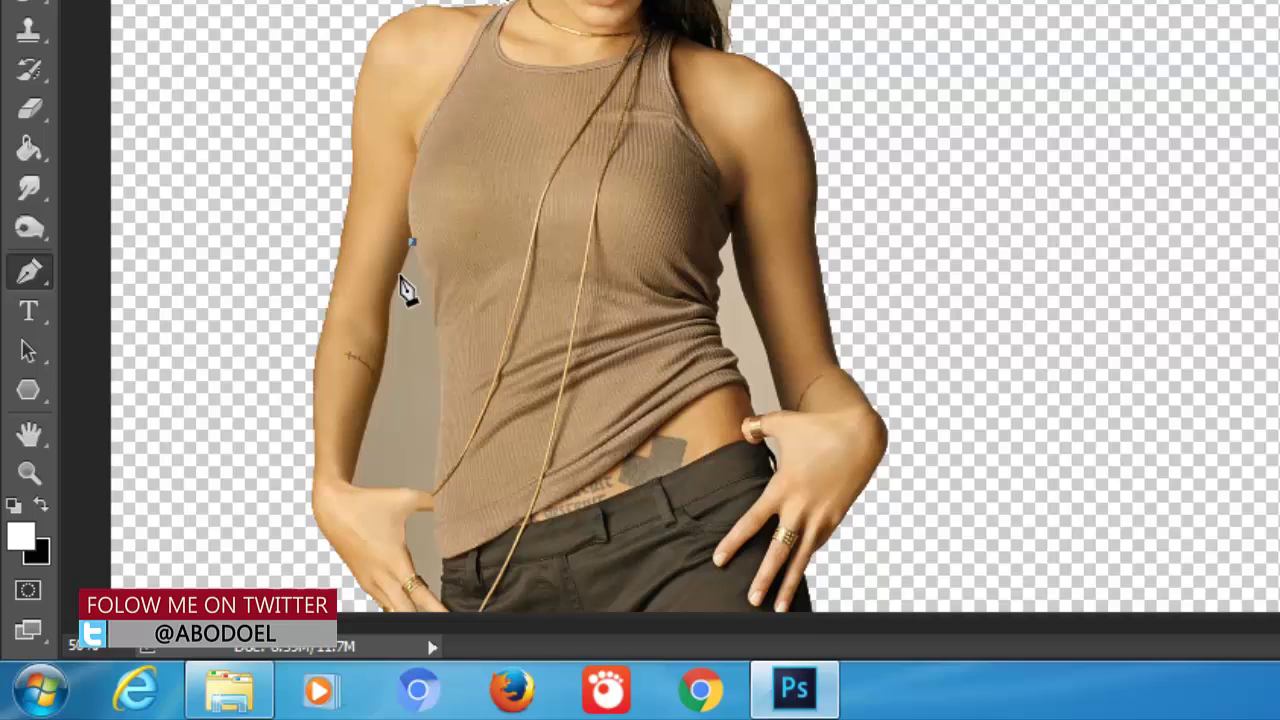
pyautogui.click(246, 446)
pyautogui.click(388, 300)
pyautogui.click(390, 331)
pyautogui.click(371, 401)
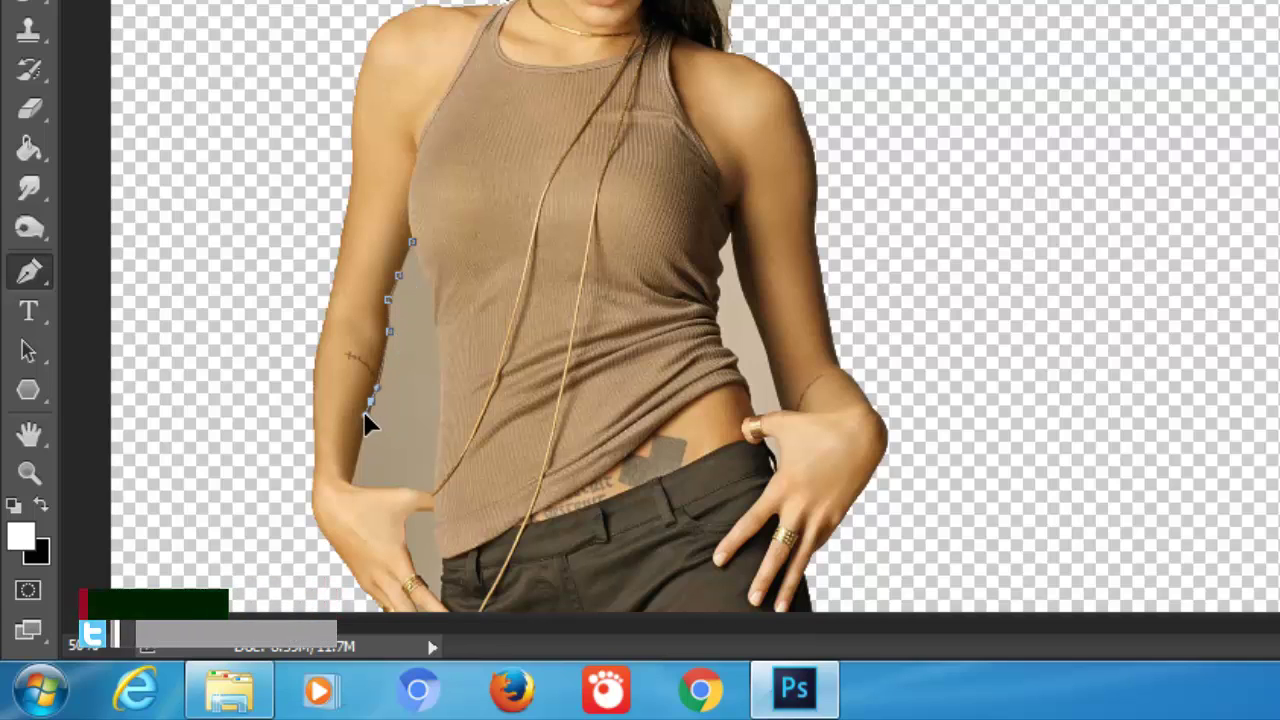
pyautogui.click(355, 458)
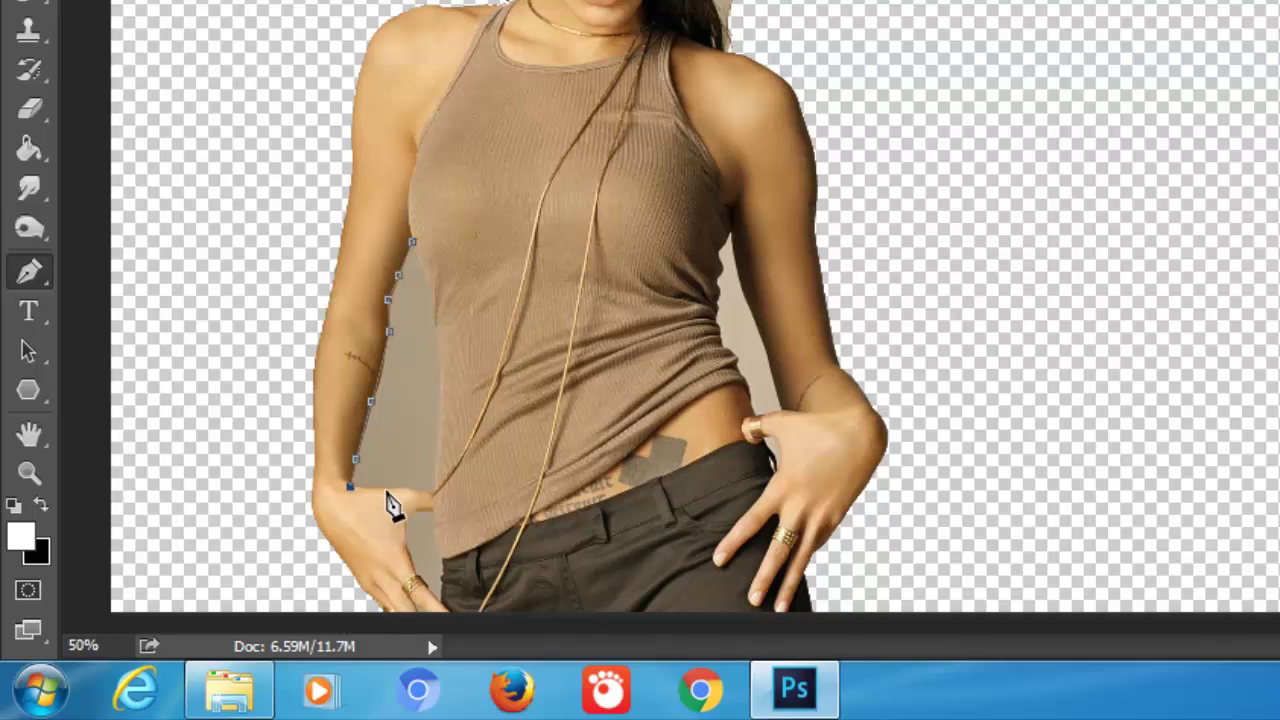
pyautogui.click(389, 489)
pyautogui.click(435, 491)
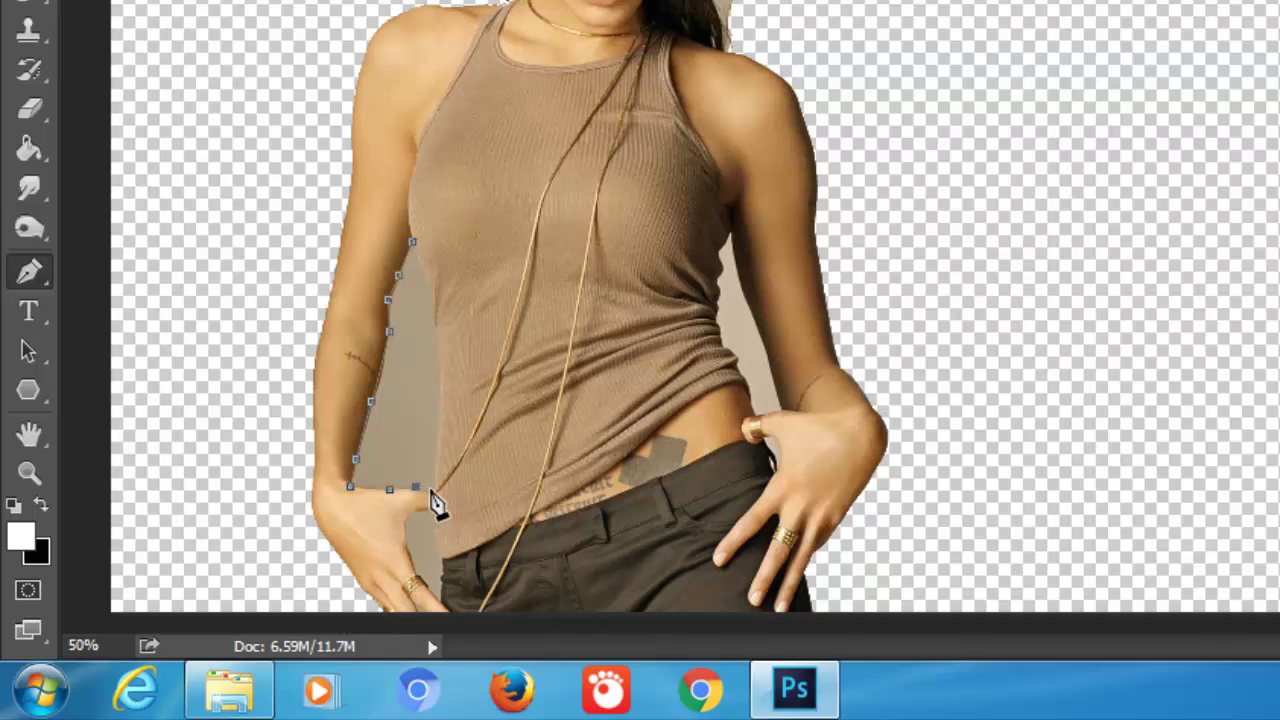
pyautogui.click(440, 347)
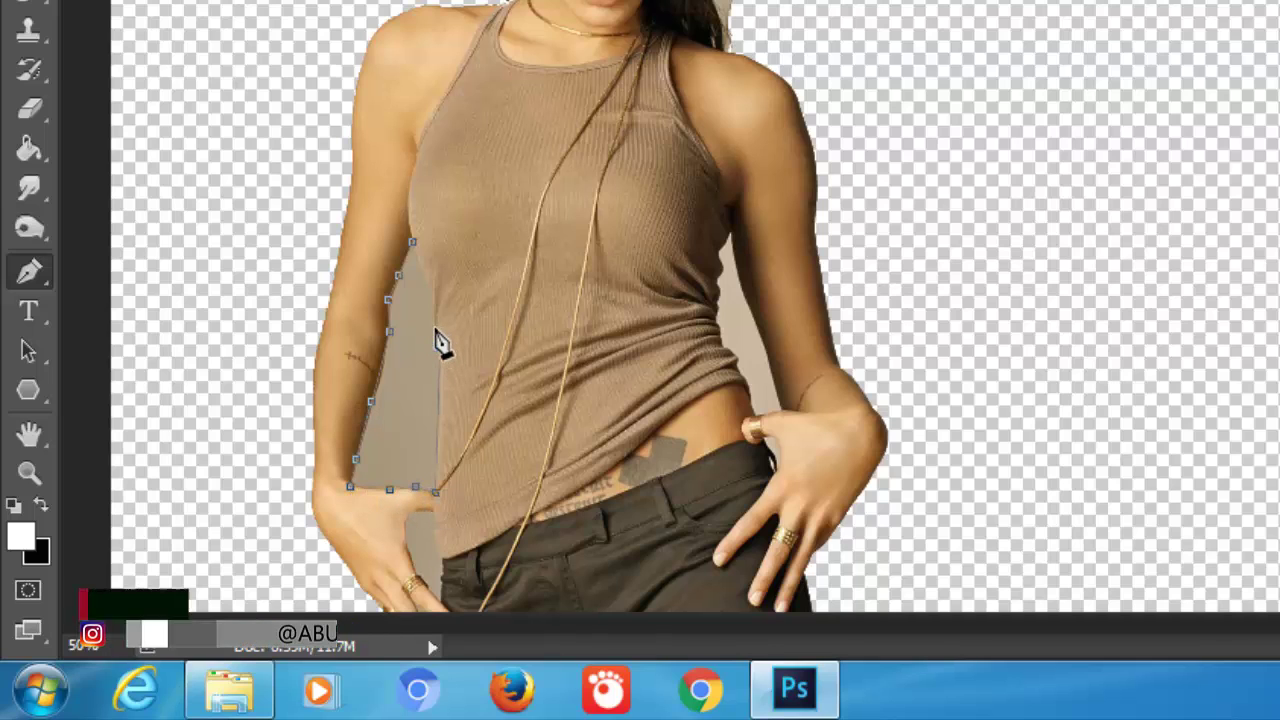
pyautogui.click(427, 277)
# Convert the traced path to a selection and delete the beige patch.
pyautogui.rightClick(409, 296)
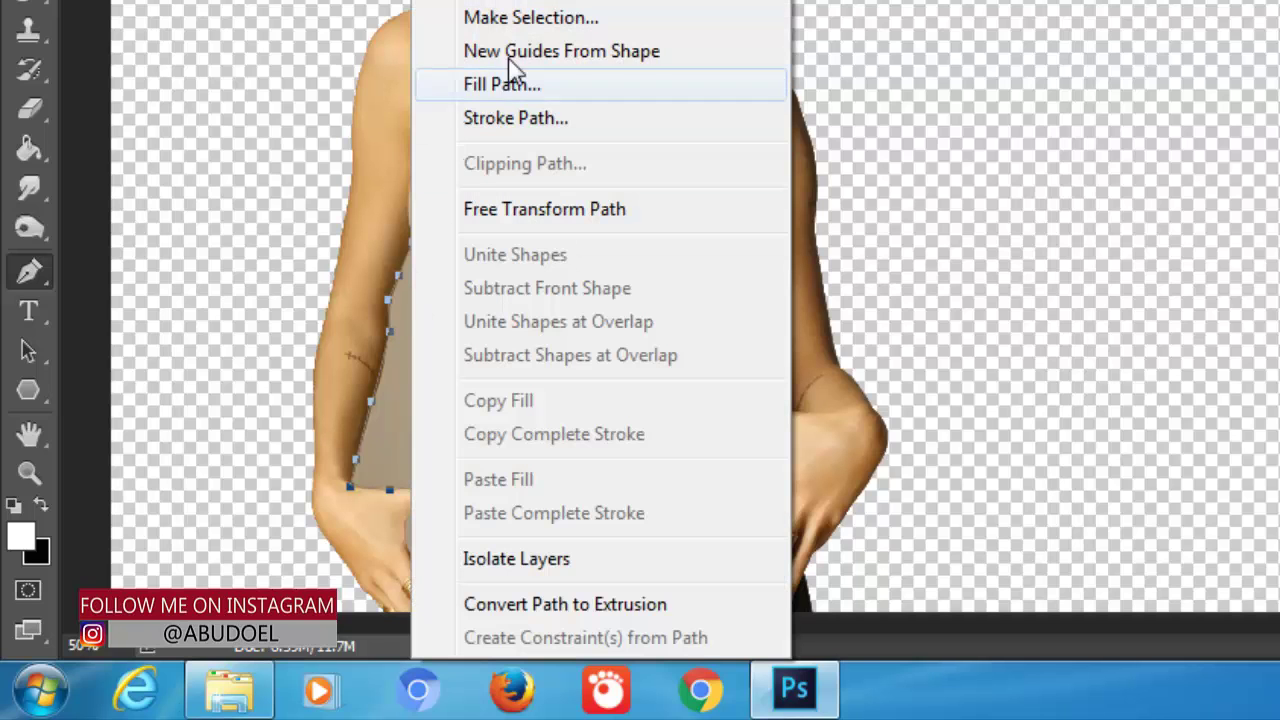
pyautogui.click(534, 20)
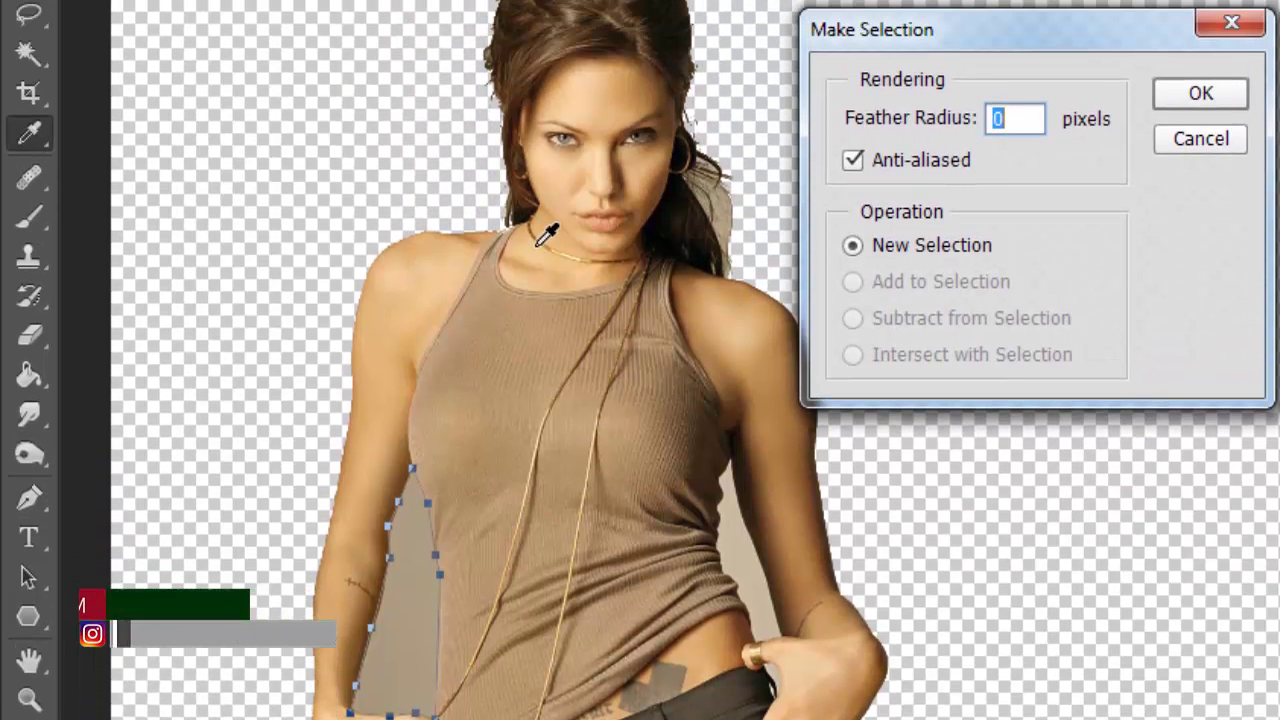
pyautogui.press('Return')
pyautogui.press('Delete')
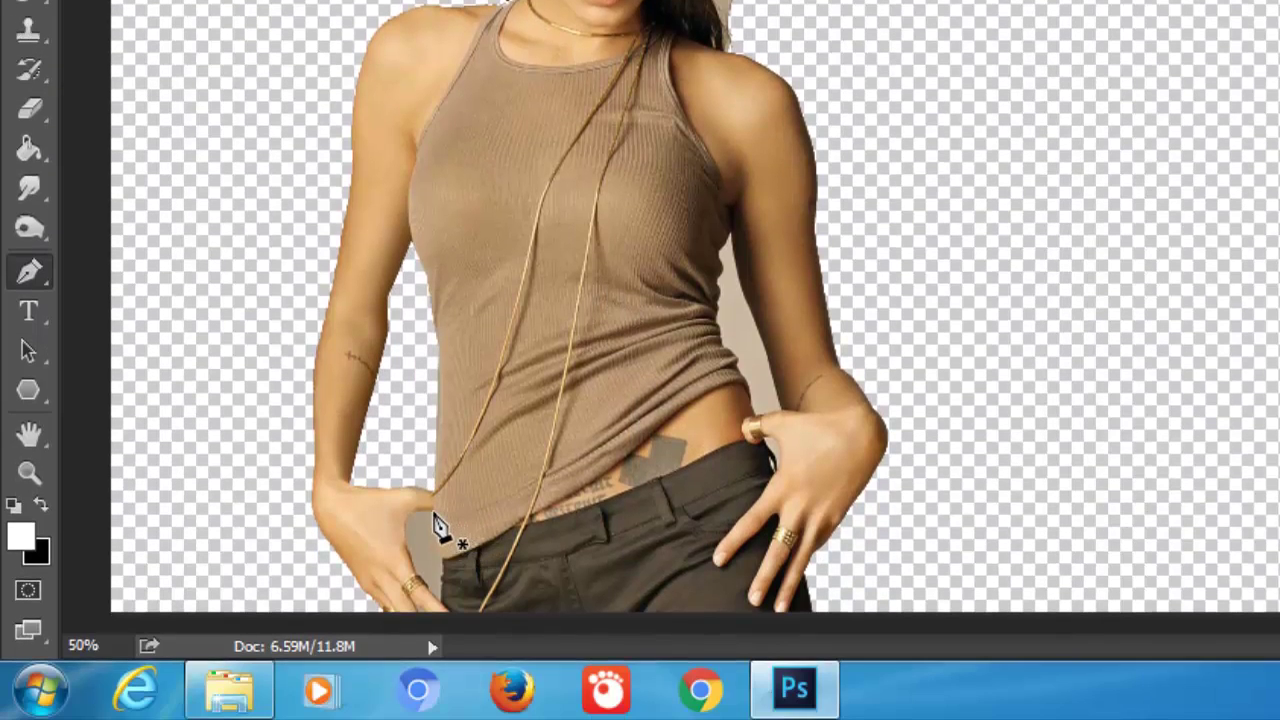
# Pen-trace the leftover beige patch by the lower-left hand, select it and delete it.
pyautogui.click(432, 511)
pyautogui.moveTo(407, 545); pyautogui.dragTo(409, 556)
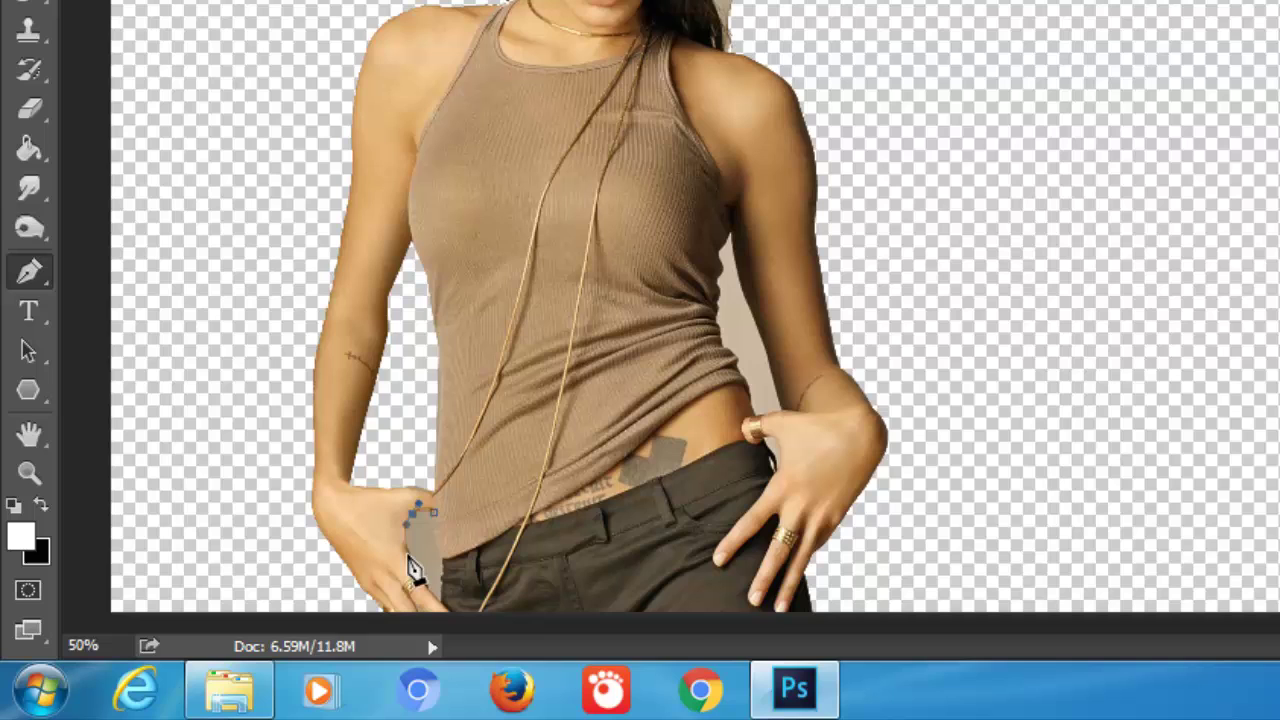
pyautogui.click(441, 600)
pyautogui.rightClick(423, 543)
pyautogui.click(569, 49)
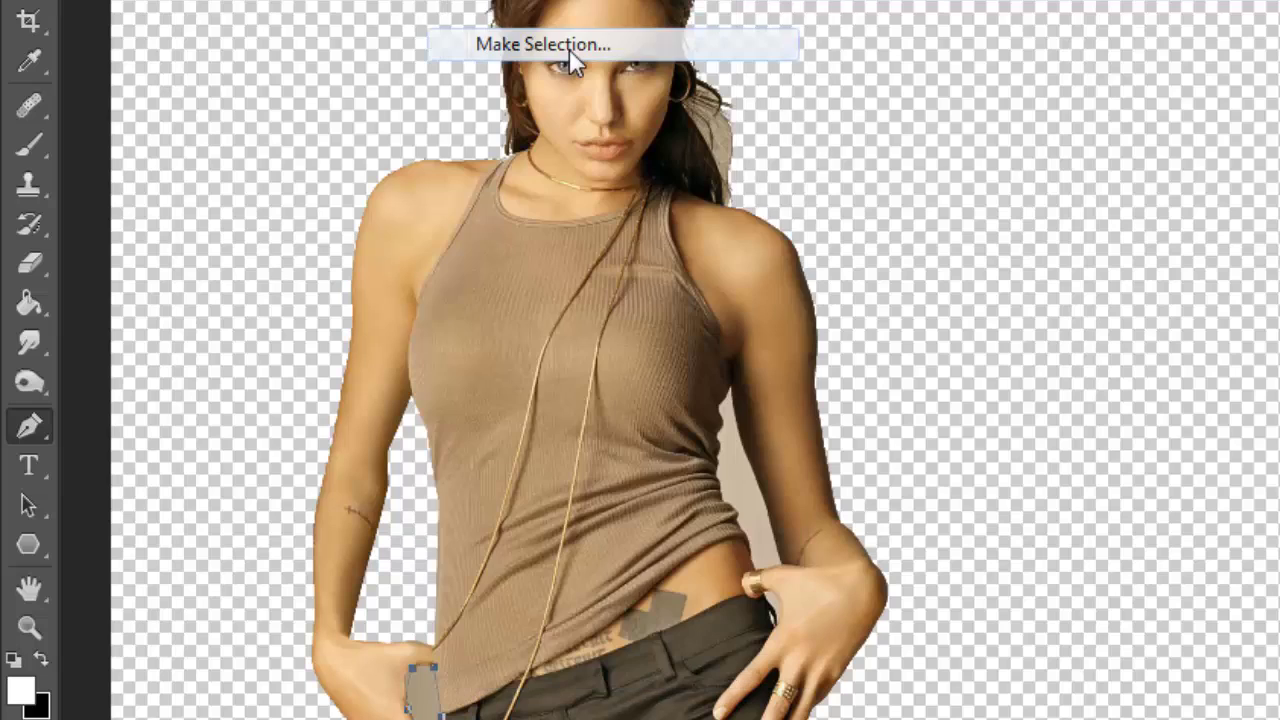
pyautogui.press('Return')
pyautogui.press('Delete')
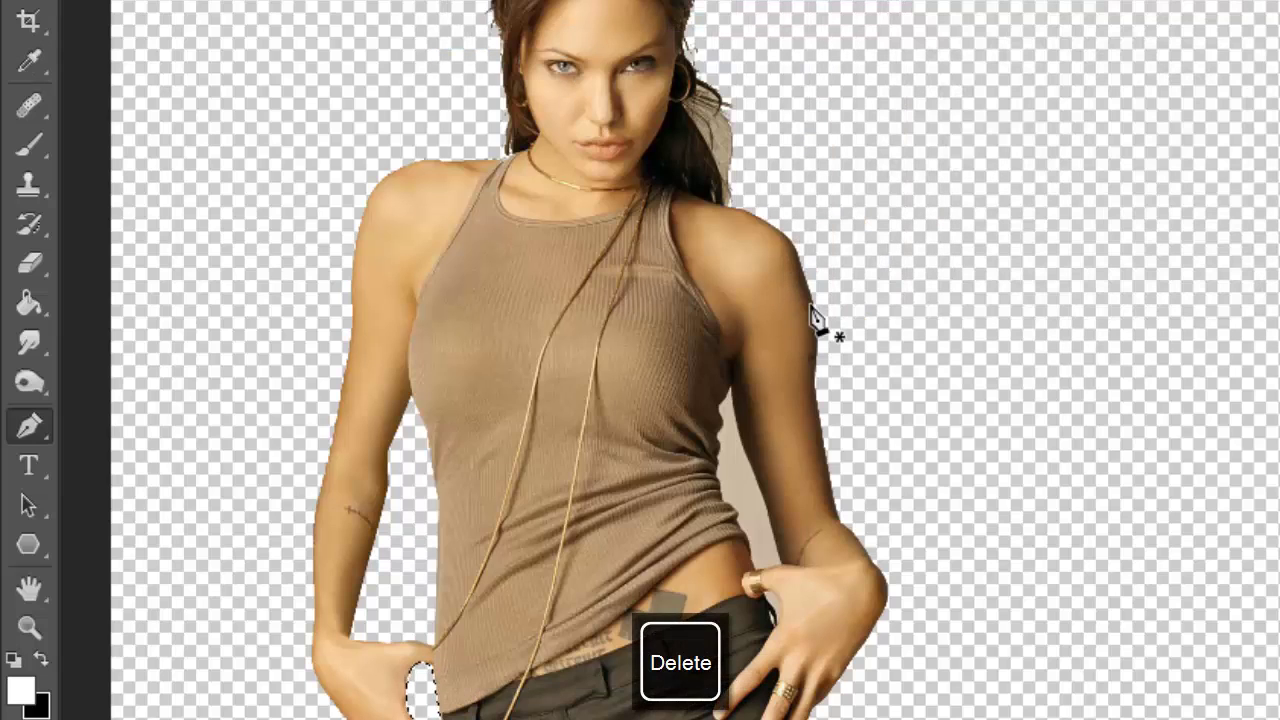
# Pen-trace the beige gap between the right arm and waist, select it and delete it.
pyautogui.click(733, 388)
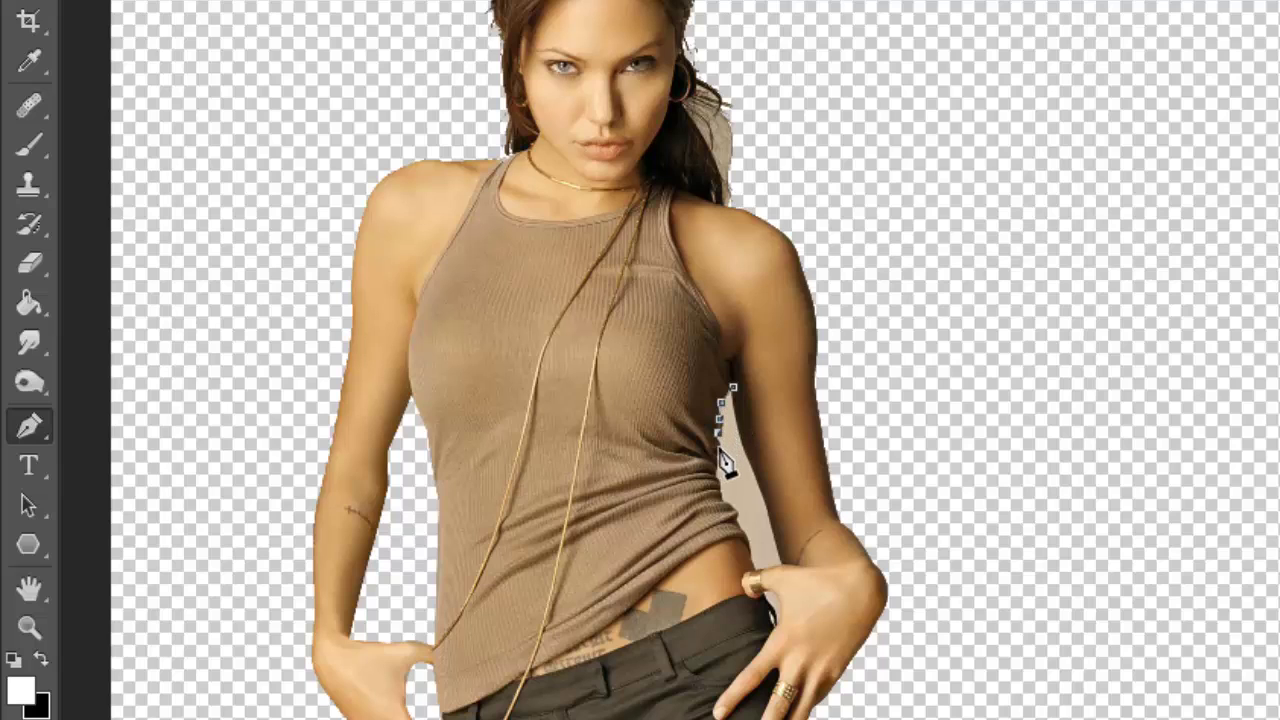
pyautogui.click(735, 512)
pyautogui.click(755, 564)
pyautogui.click(773, 566)
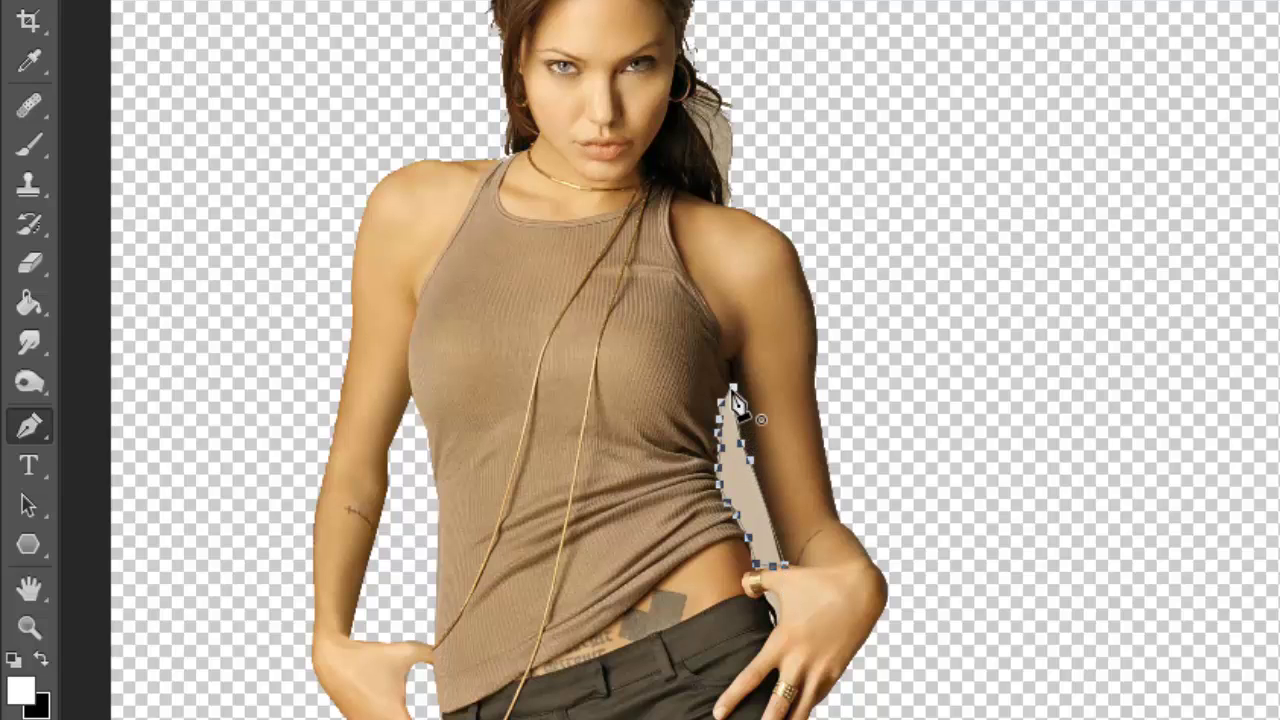
pyautogui.rightClick(728, 433)
pyautogui.click(873, 172)
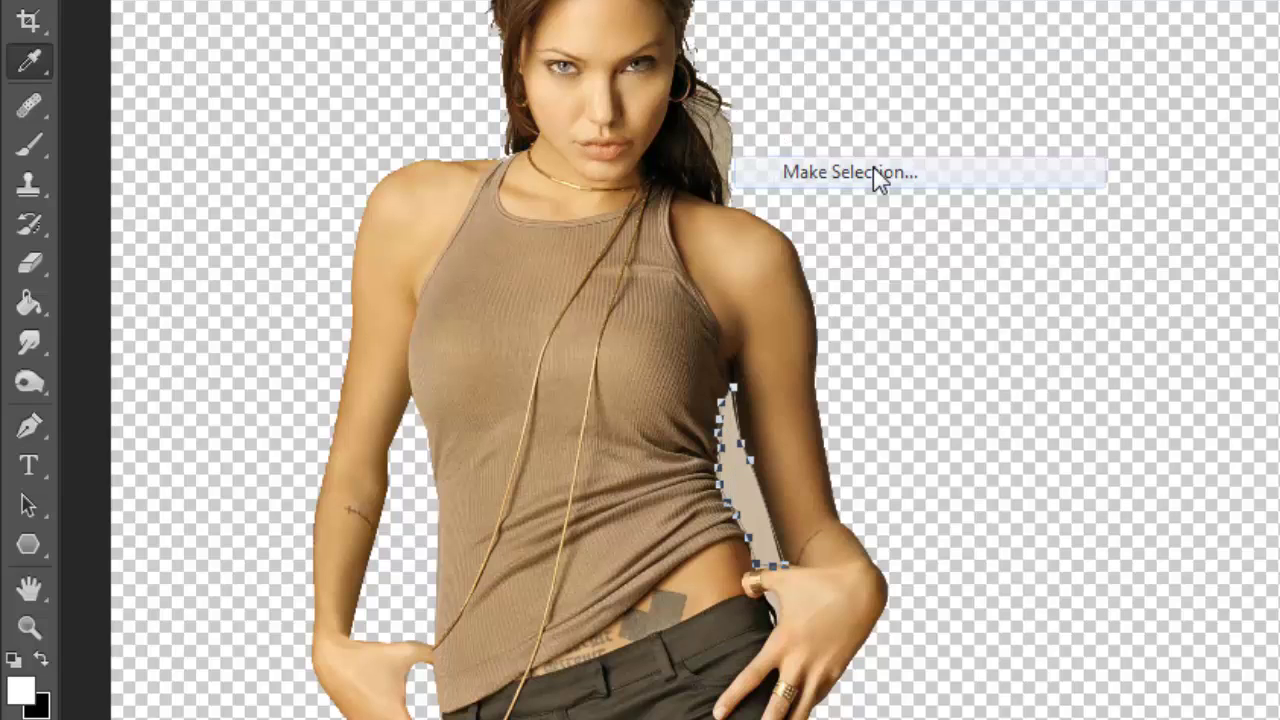
pyautogui.press('Return')
pyautogui.press('Delete')
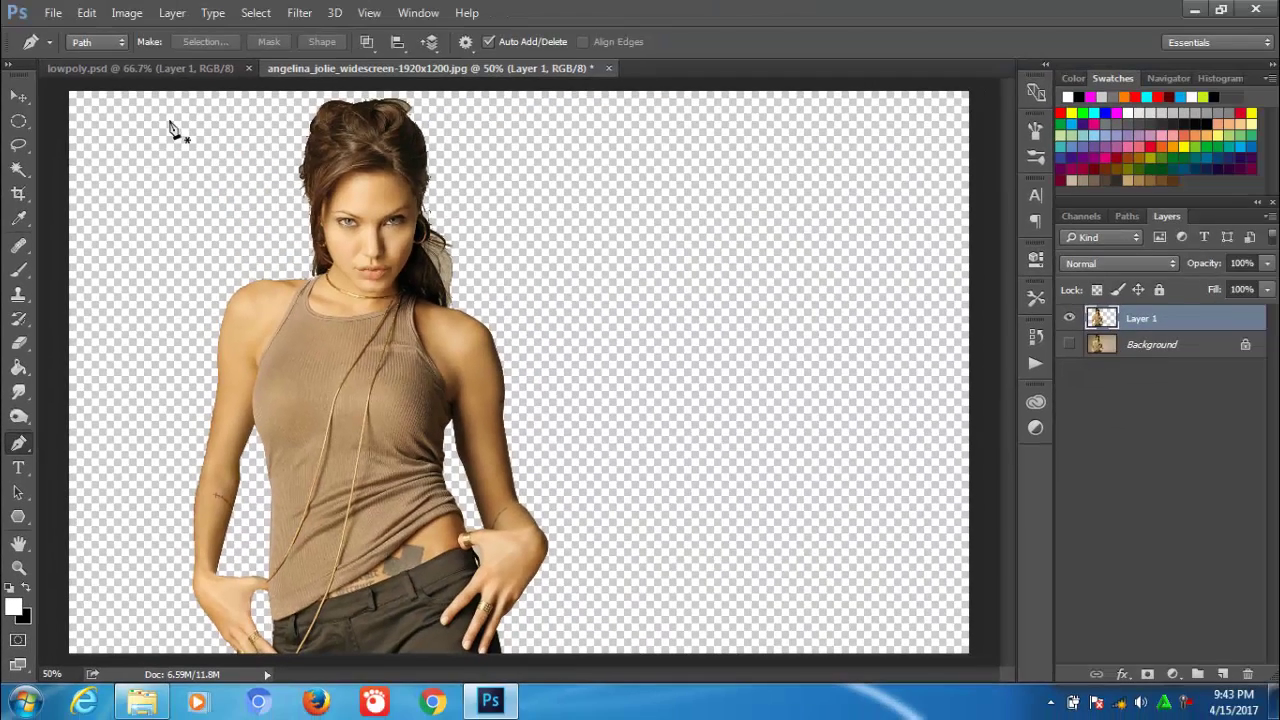
# Convert the woman on Layer 1 to black and white.
pyautogui.click(18, 92)
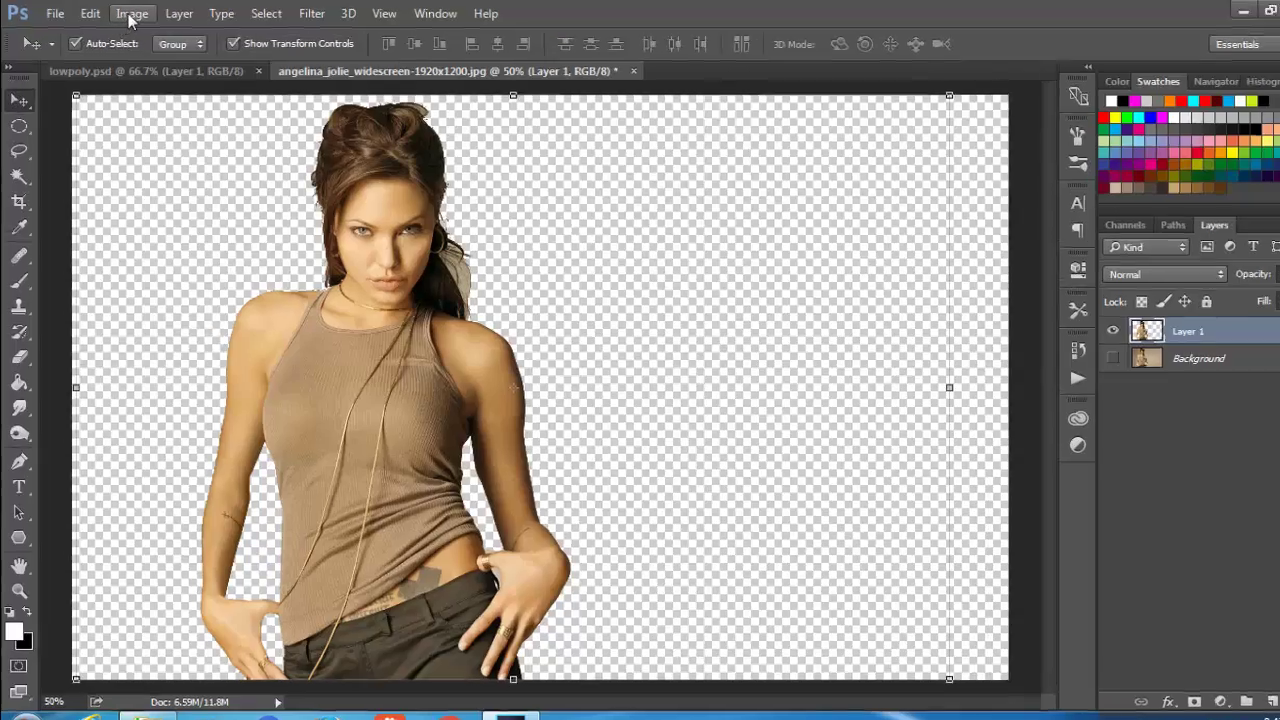
pyautogui.click(126, 12)
pyautogui.moveTo(281, 110)
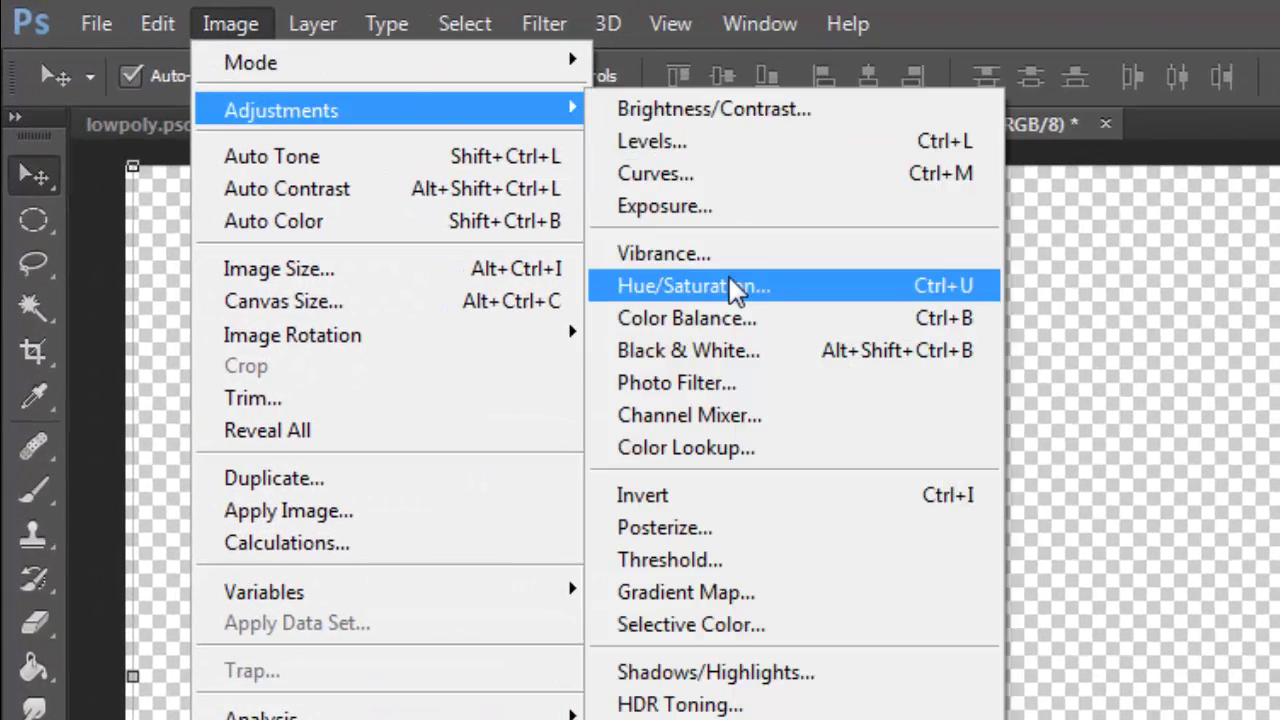
pyautogui.click(719, 340)
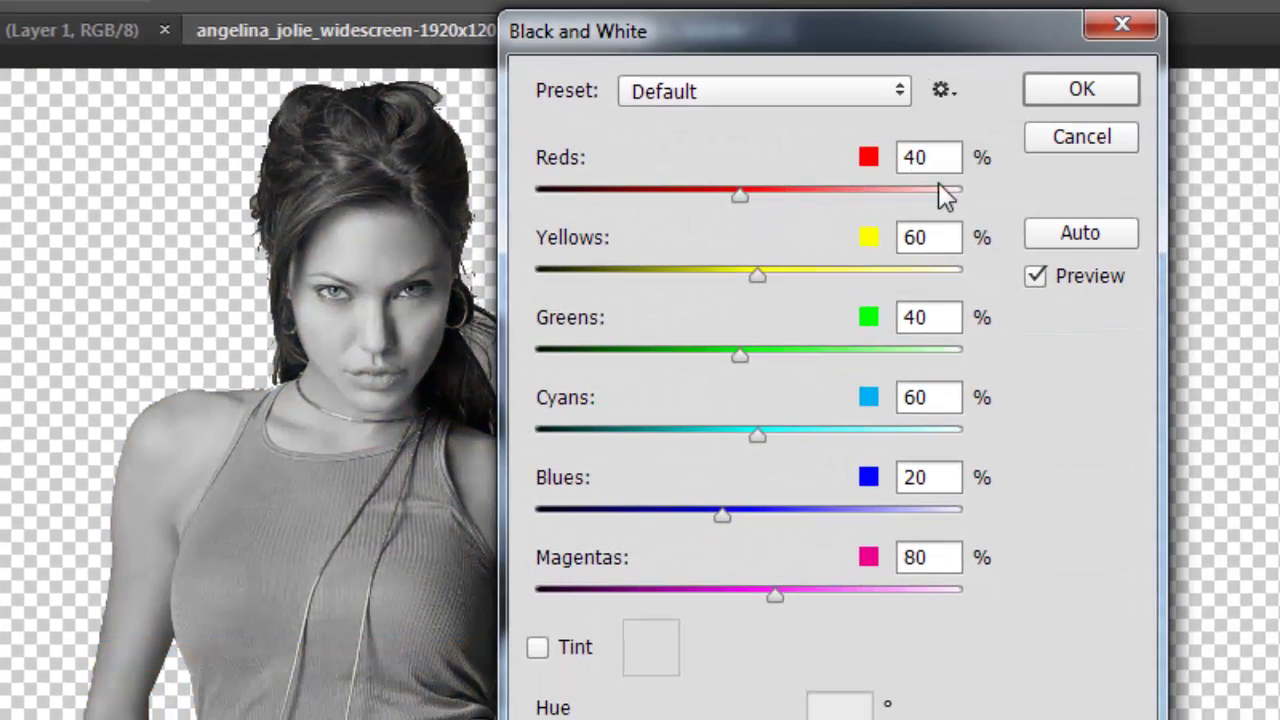
pyautogui.click(1083, 90)
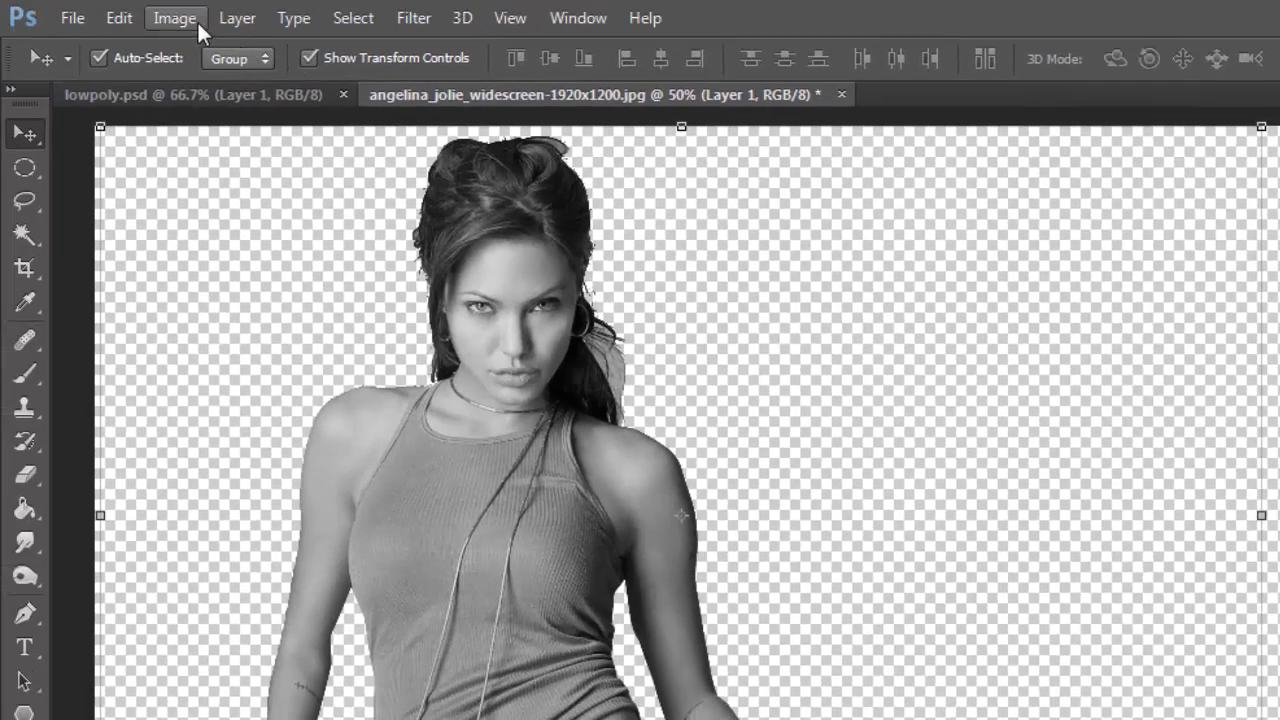
# Apply a Vibrance adjustment with Saturation -89 and slightly lowered vibrance.
pyautogui.click(197, 20)
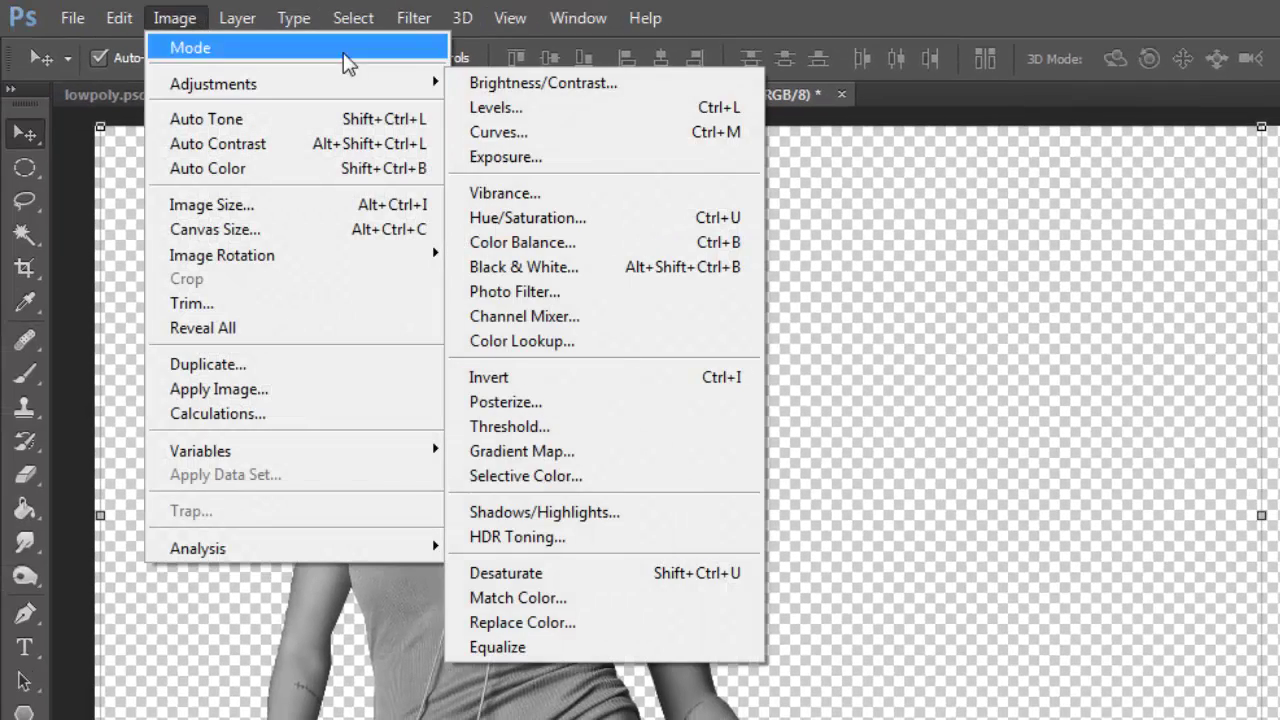
pyautogui.click(511, 191)
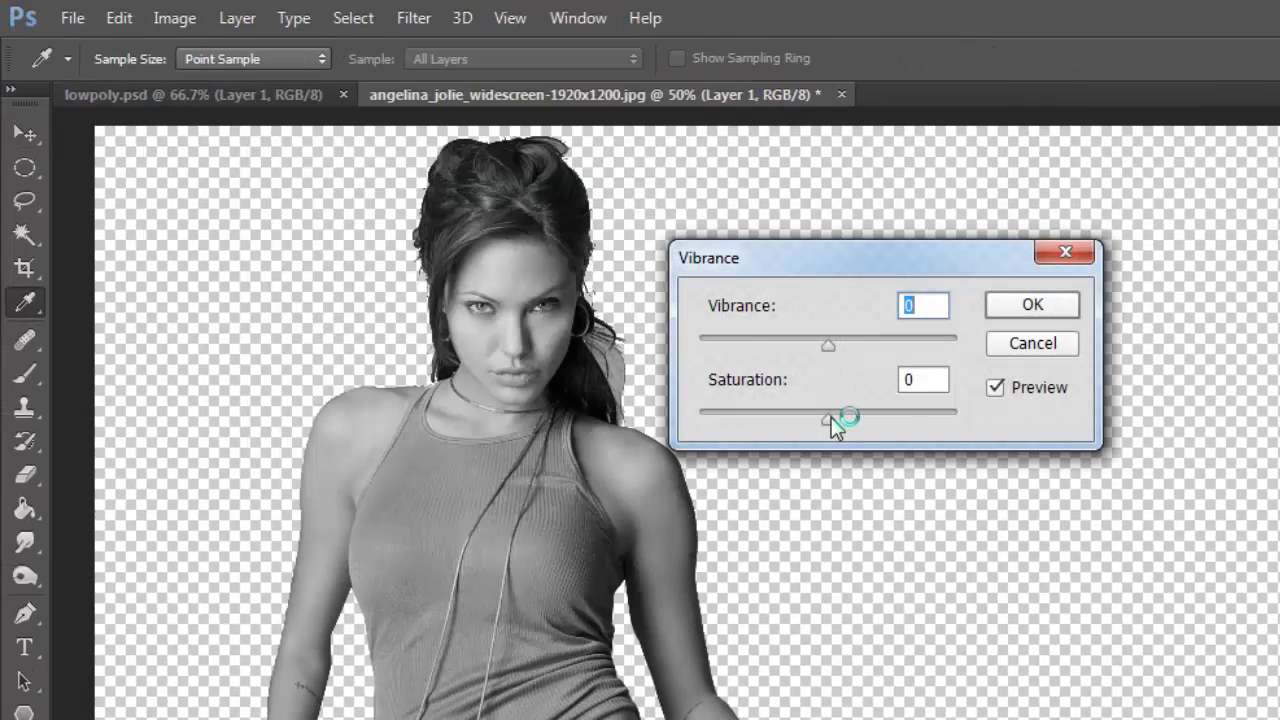
pyautogui.moveTo(827, 418); pyautogui.dragTo(714, 417)
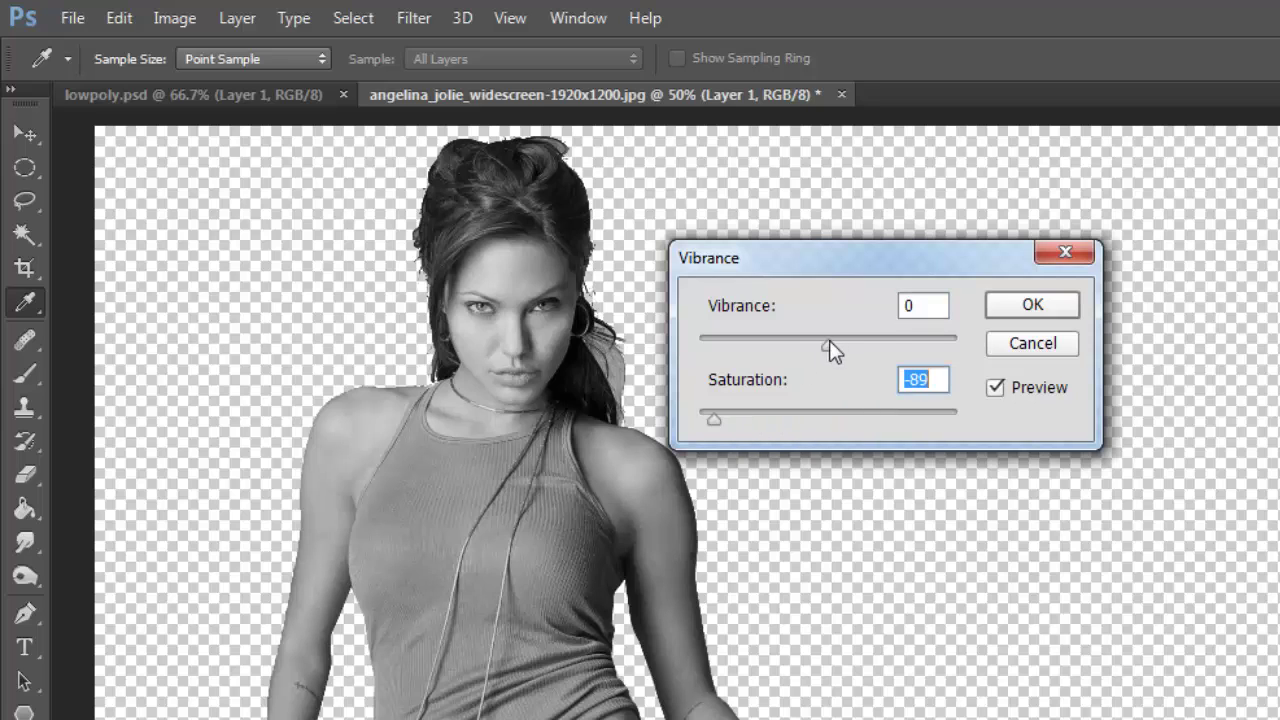
pyautogui.moveTo(829, 340); pyautogui.dragTo(810, 343)
pyautogui.click(1030, 305)
pyautogui.press('v')
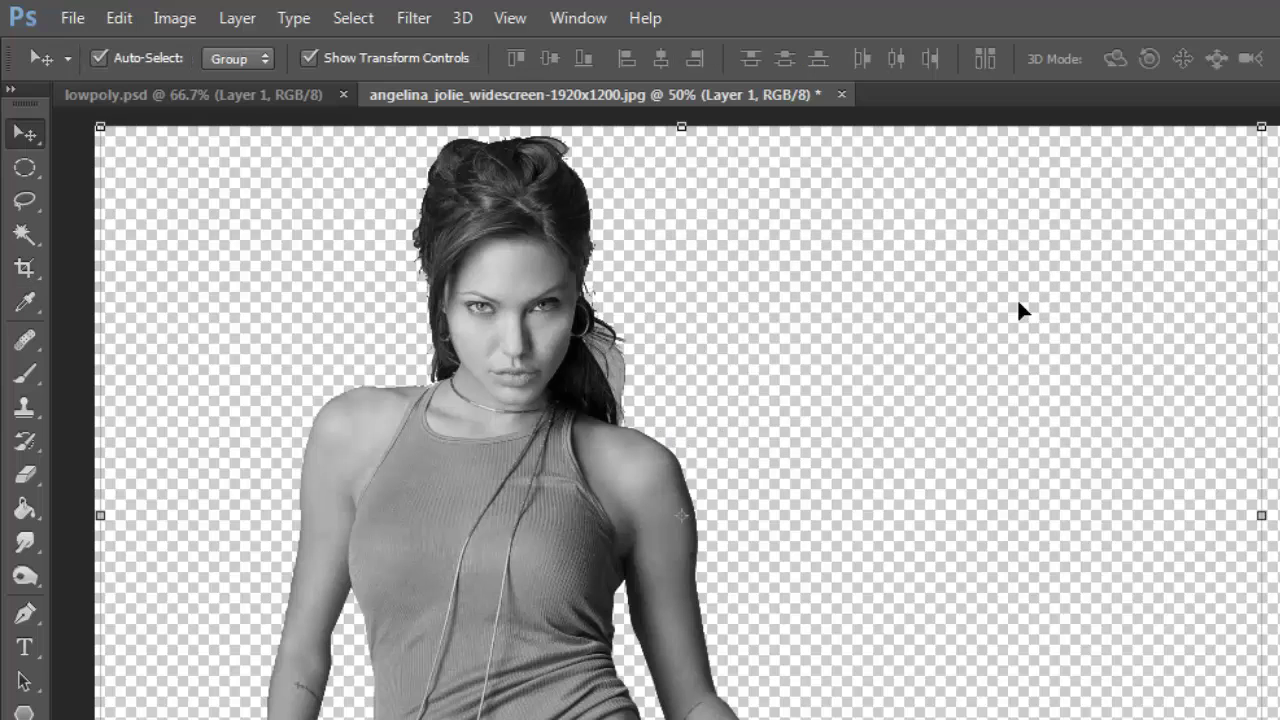
# Lower the contrast to -43 with Brightness/Contrast, then select the Background layer.
pyautogui.click(187, 24)
pyautogui.moveTo(213, 84)
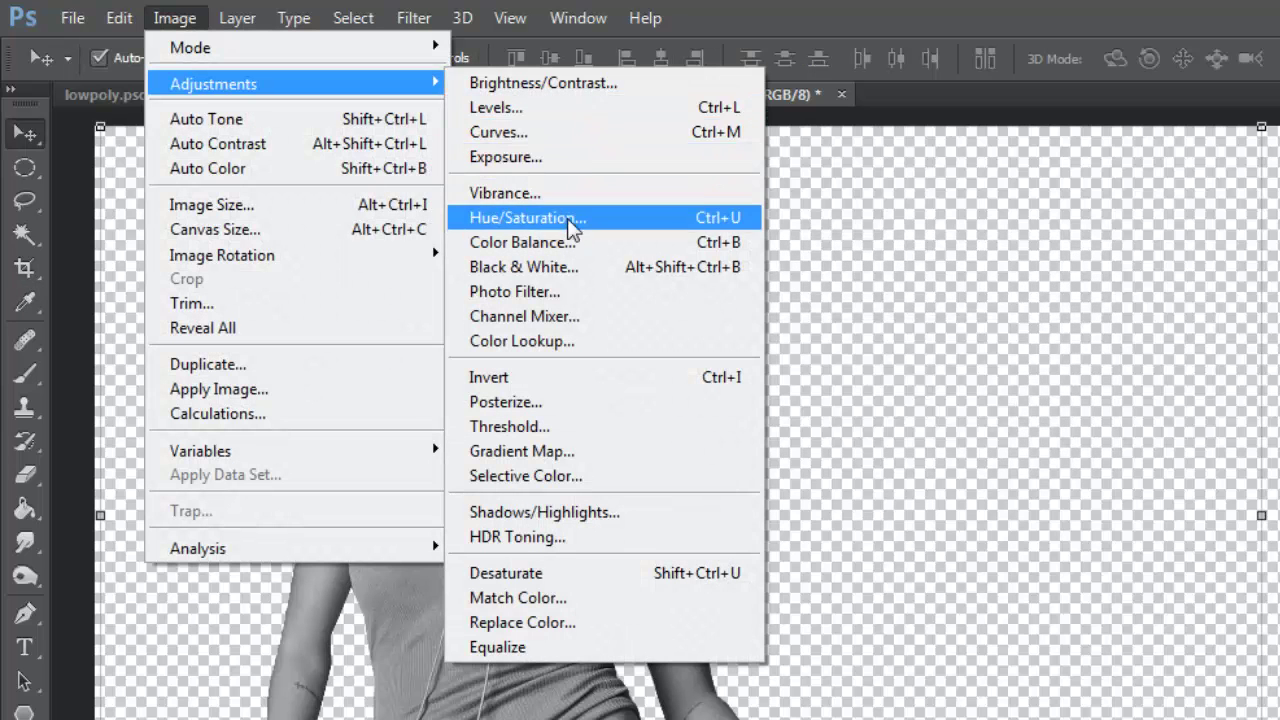
pyautogui.click(561, 85)
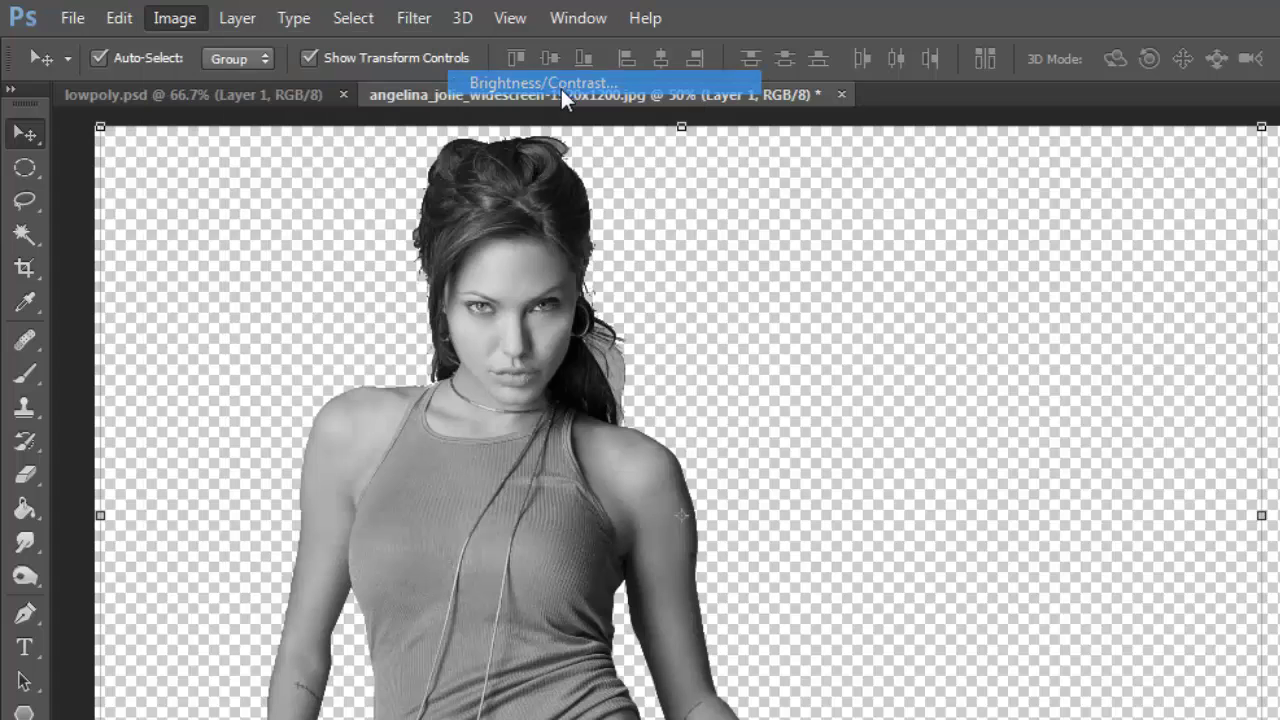
pyautogui.moveTo(828, 390); pyautogui.dragTo(718, 390)
pyautogui.click(1056, 293)
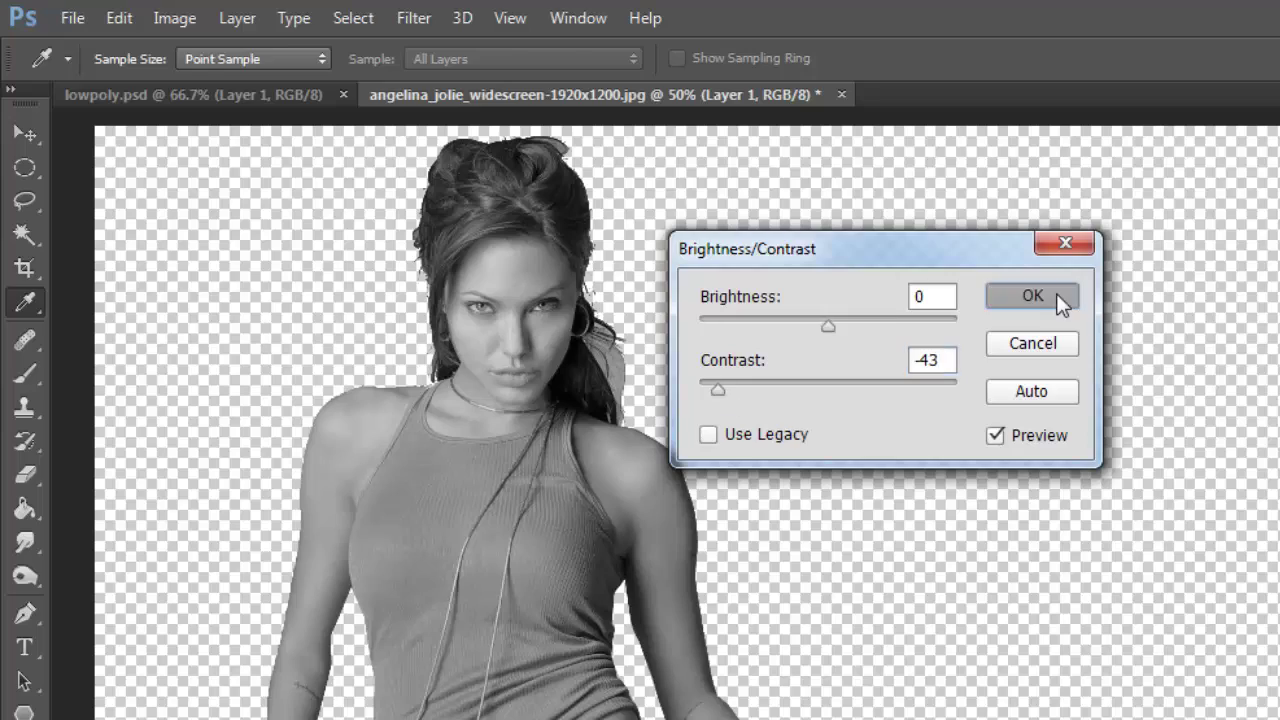
pyautogui.press('v')
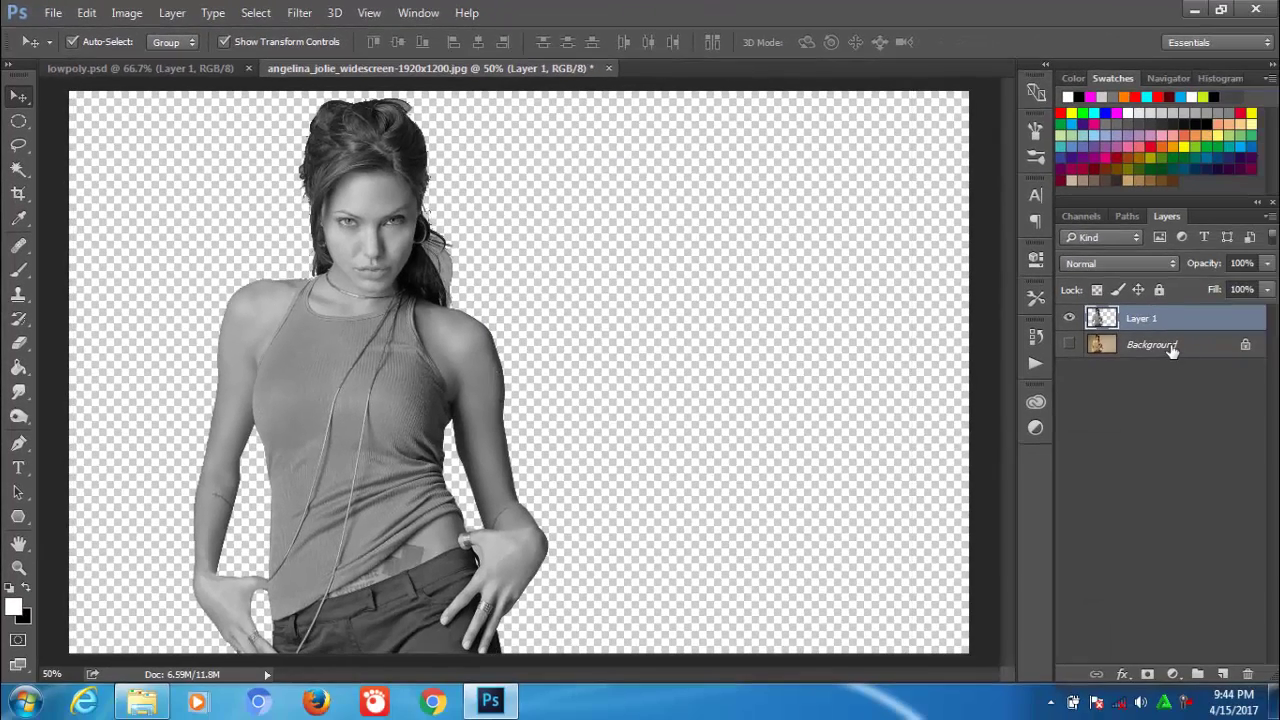
pyautogui.click(1172, 349)
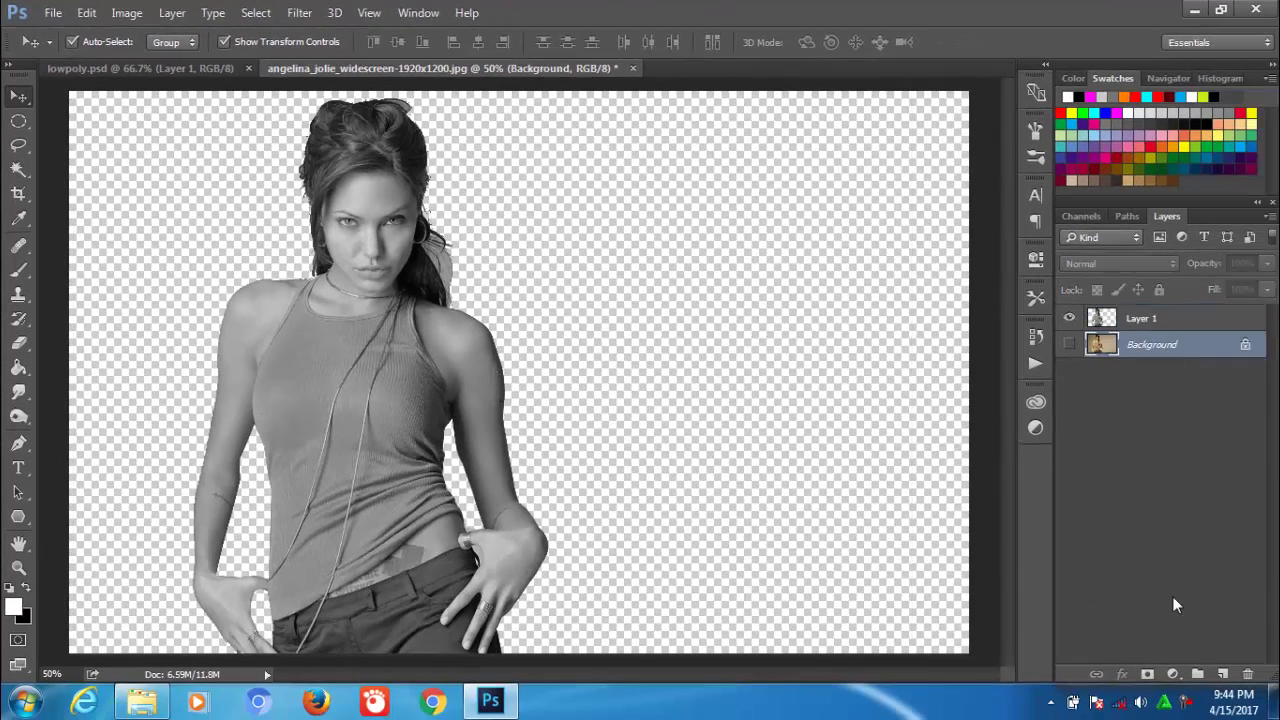
# Add Layer 2 above the Background and fill it with solid black.
pyautogui.click(1223, 675)
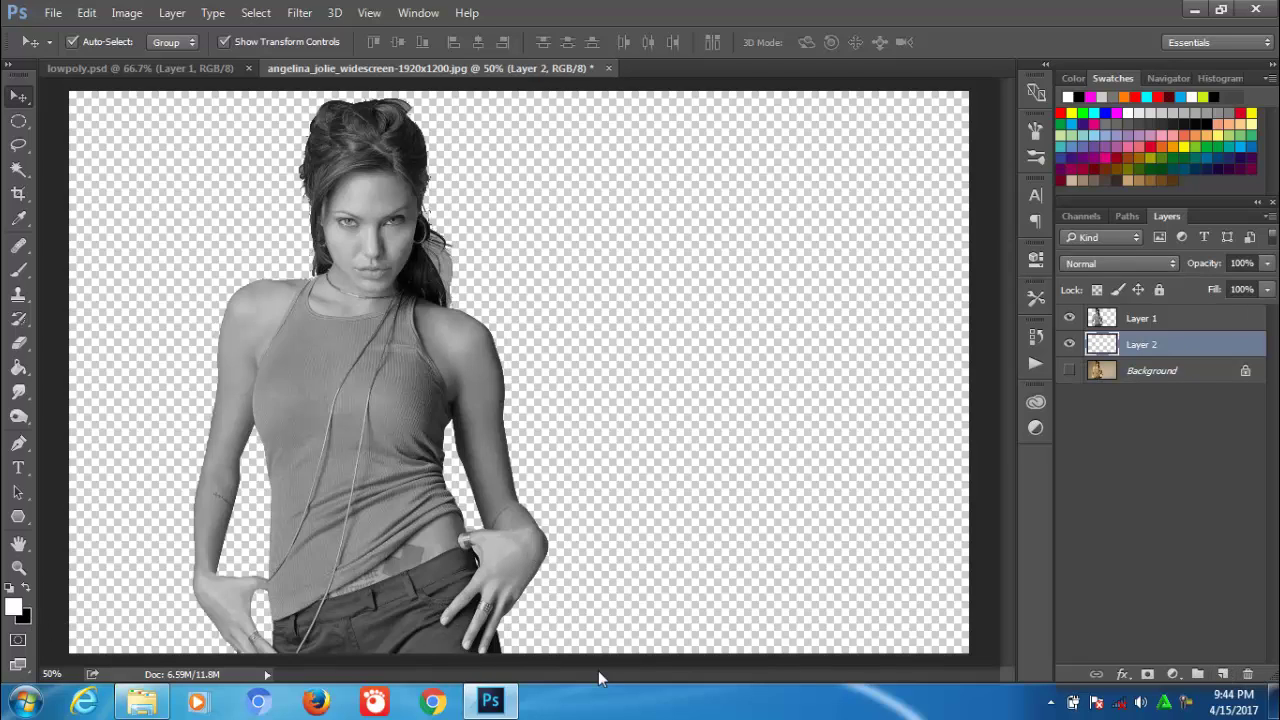
pyautogui.hotkey('ctrl', 'BackSpace')
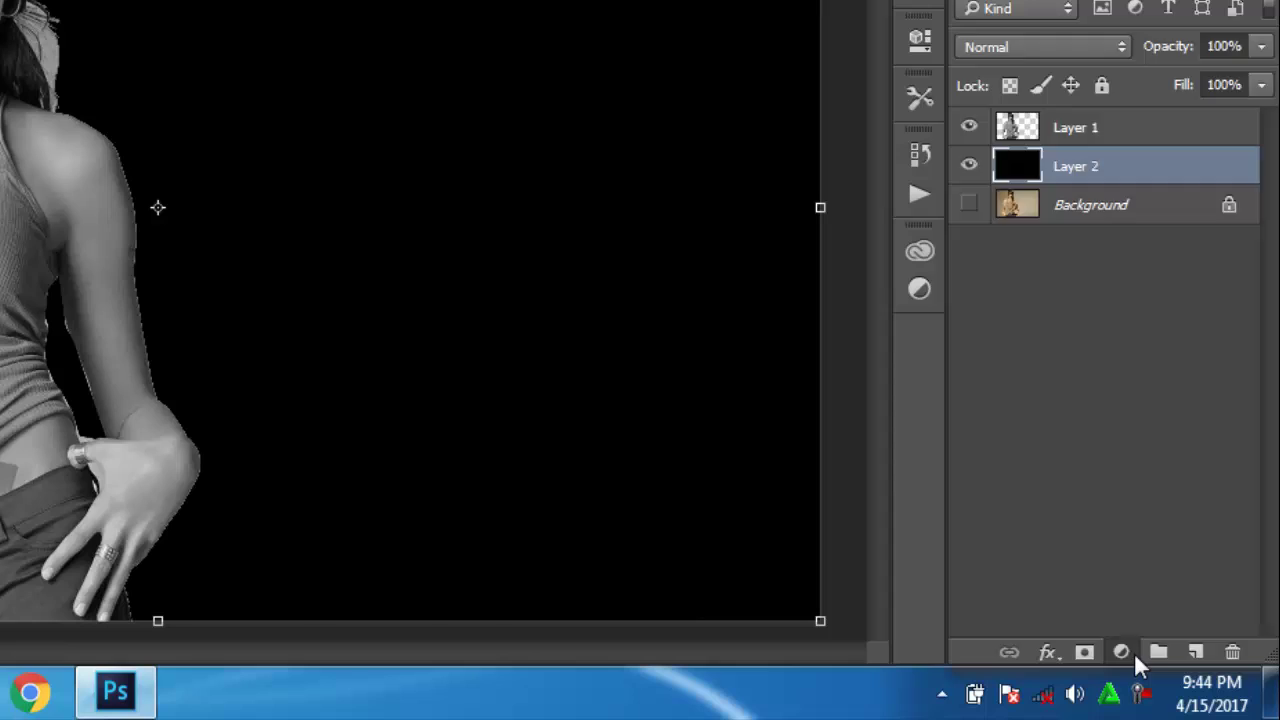
pyautogui.click(1174, 673)
# Add a reversed radial black-to-white Gradient Fill layer at 189% scale.
pyautogui.click(1042, 88)
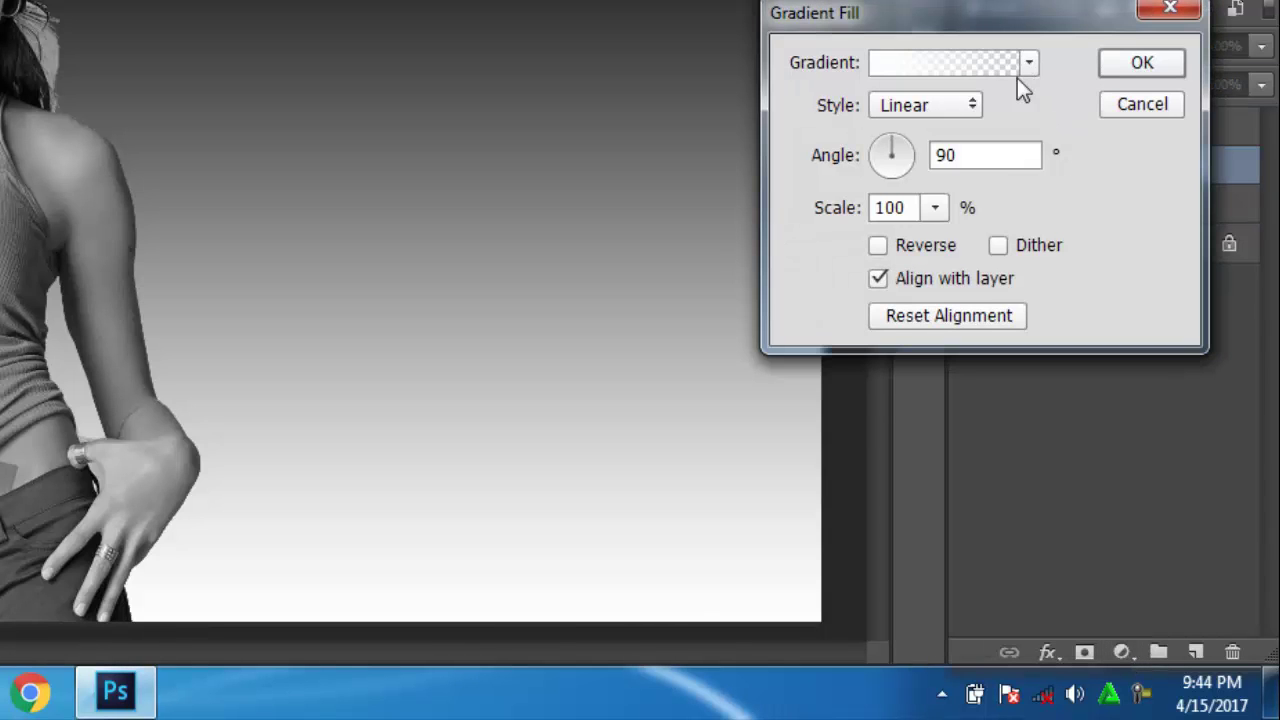
pyautogui.click(972, 105)
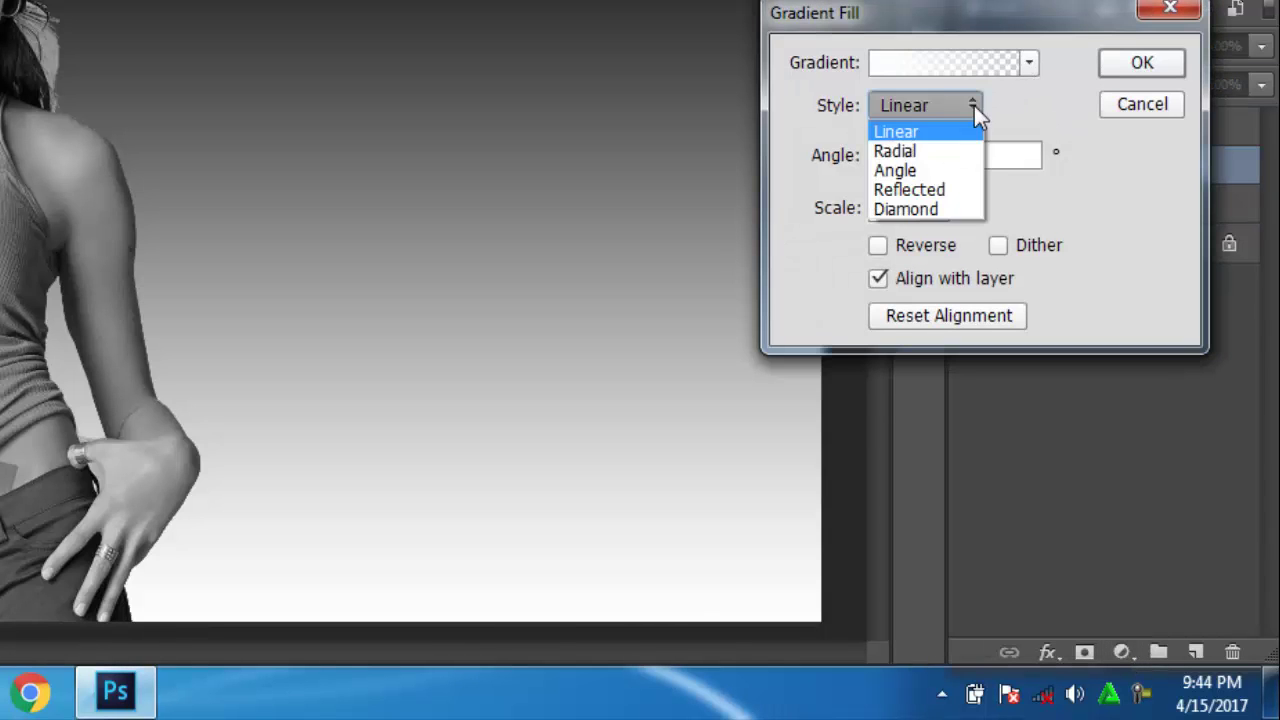
pyautogui.click(927, 147)
pyautogui.click(935, 207)
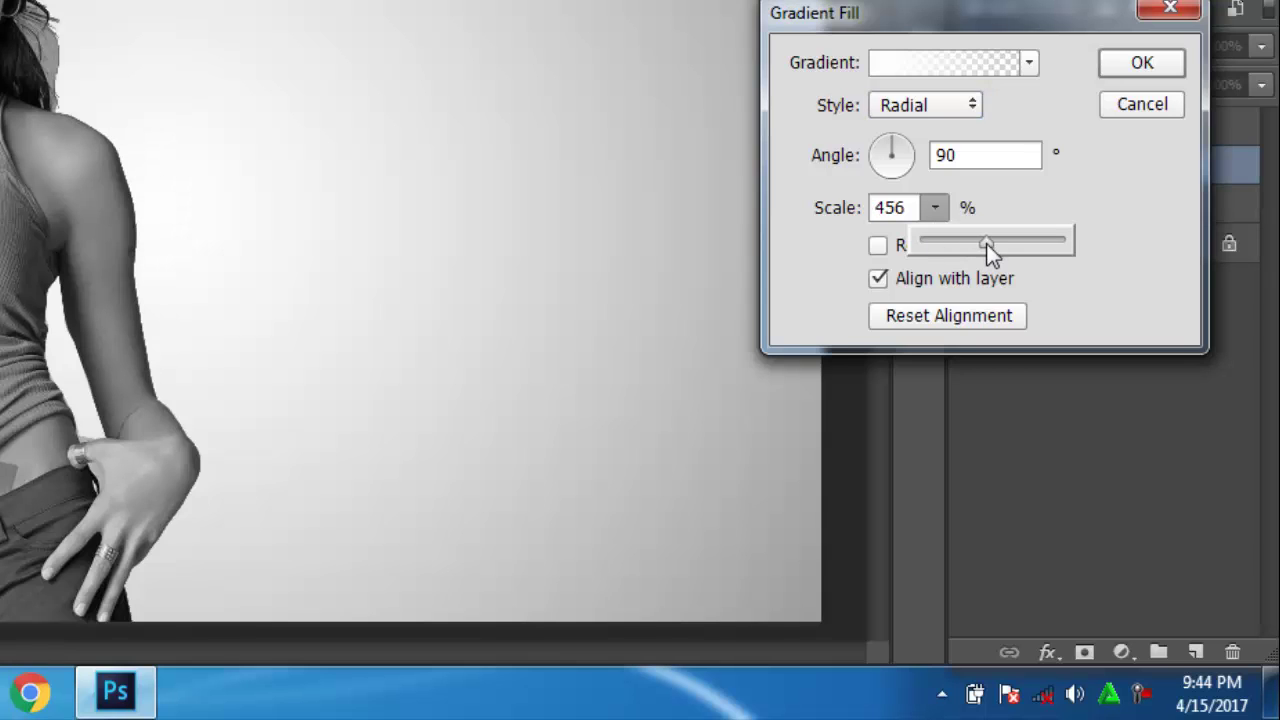
pyautogui.moveTo(986, 243); pyautogui.dragTo(942, 245)
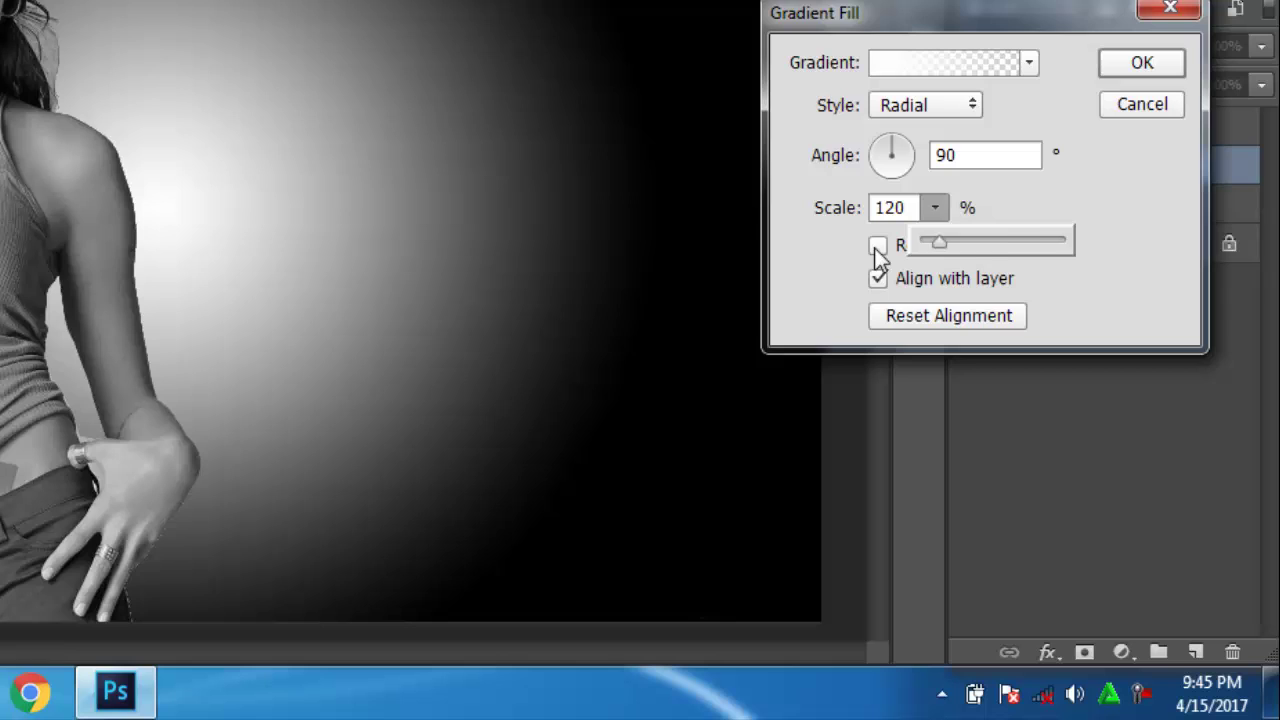
pyautogui.click(877, 246)
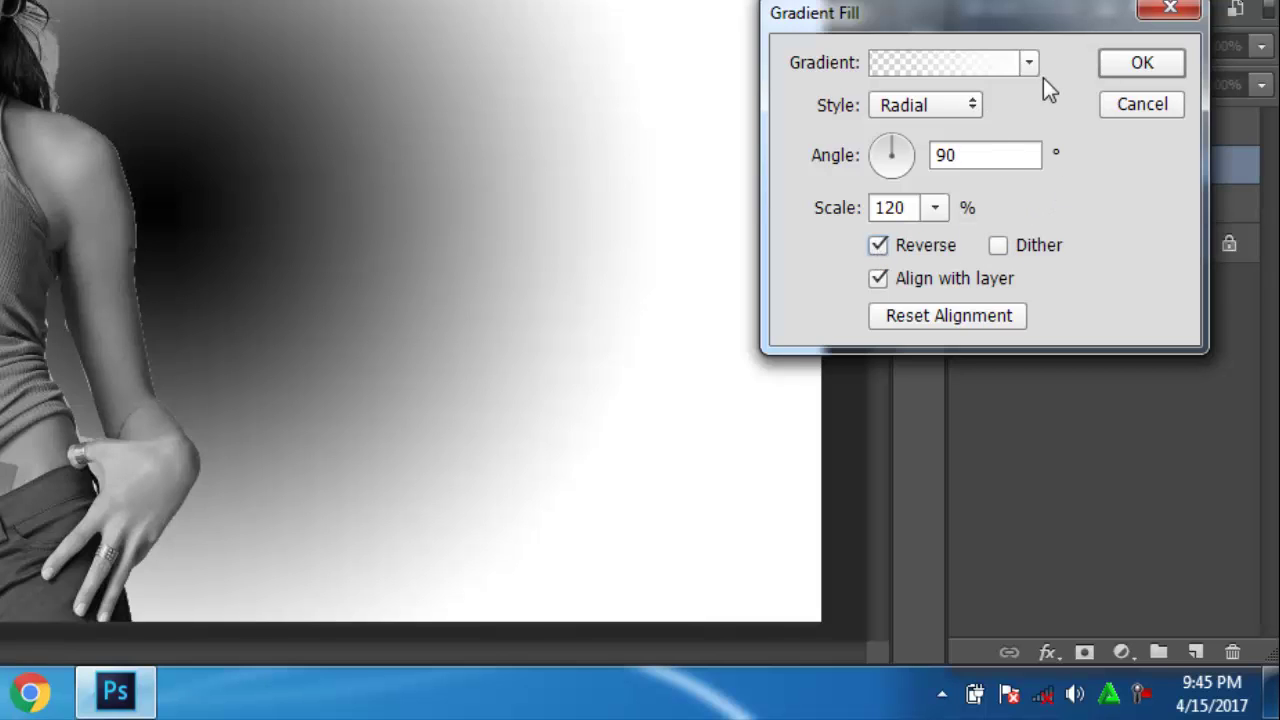
pyautogui.click(1027, 63)
pyautogui.click(887, 133)
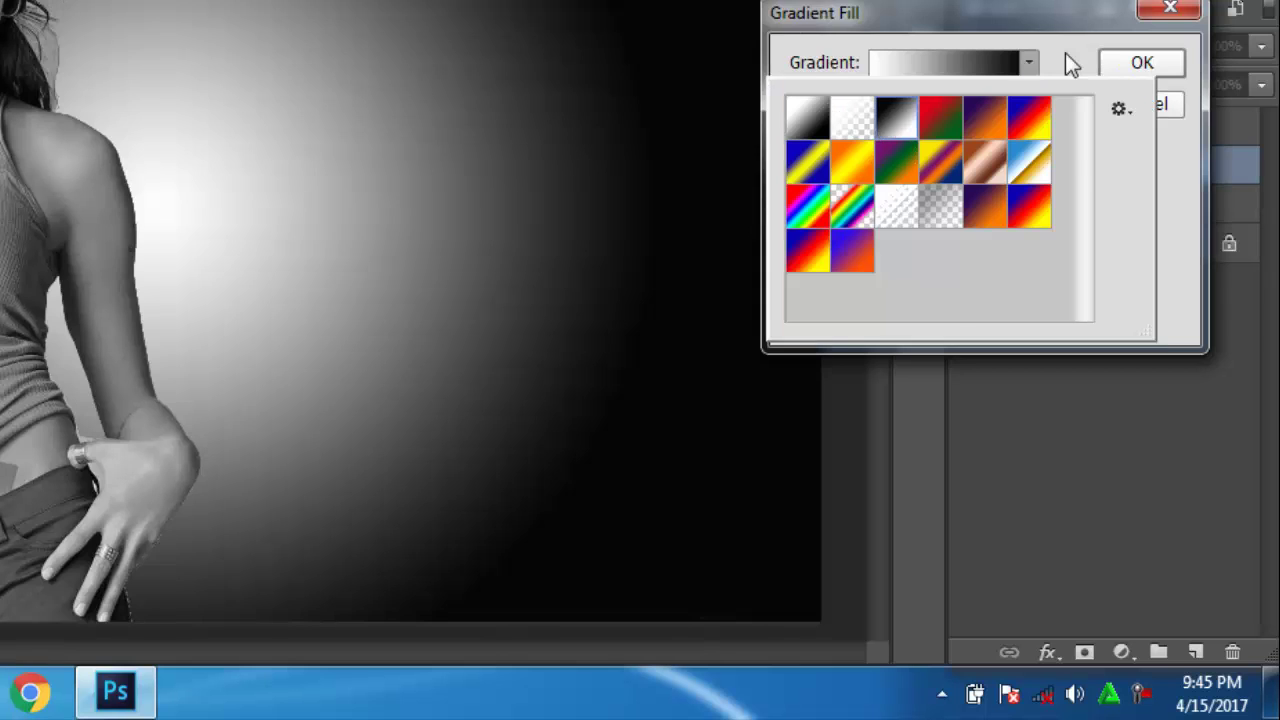
pyautogui.click(1065, 52)
pyautogui.moveTo(934, 214); pyautogui.dragTo(946, 238)
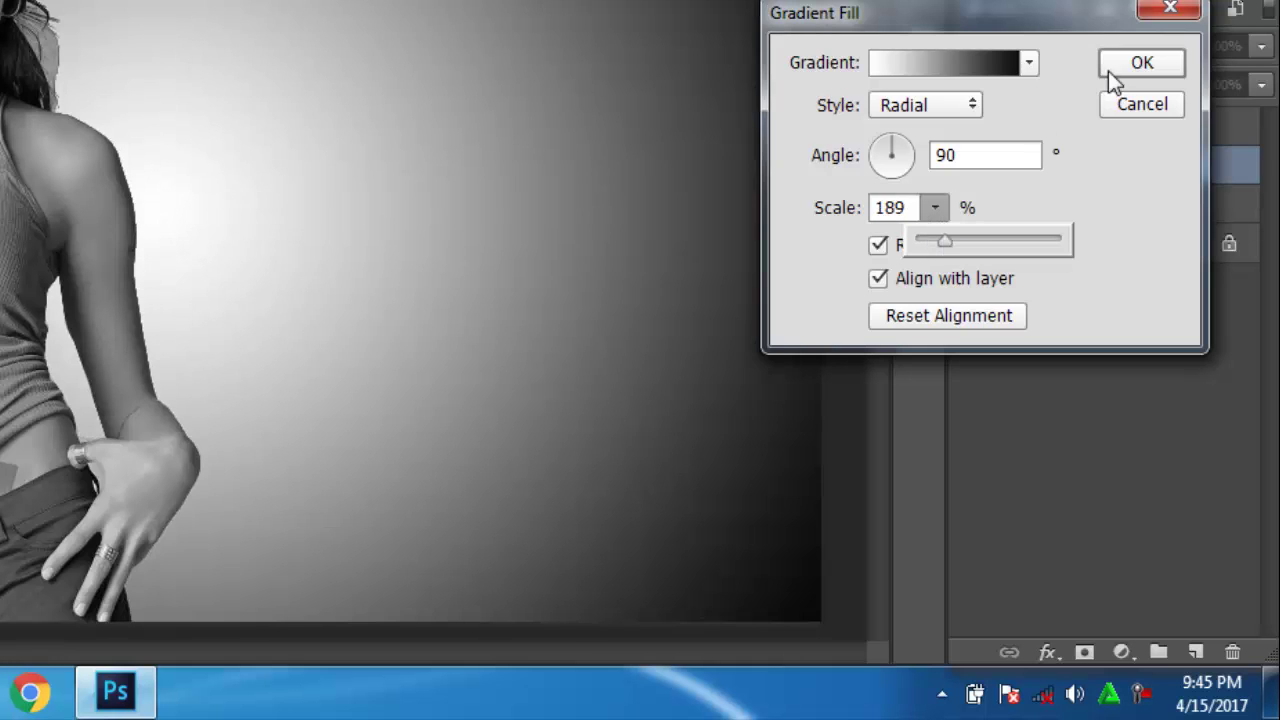
pyautogui.click(1142, 63)
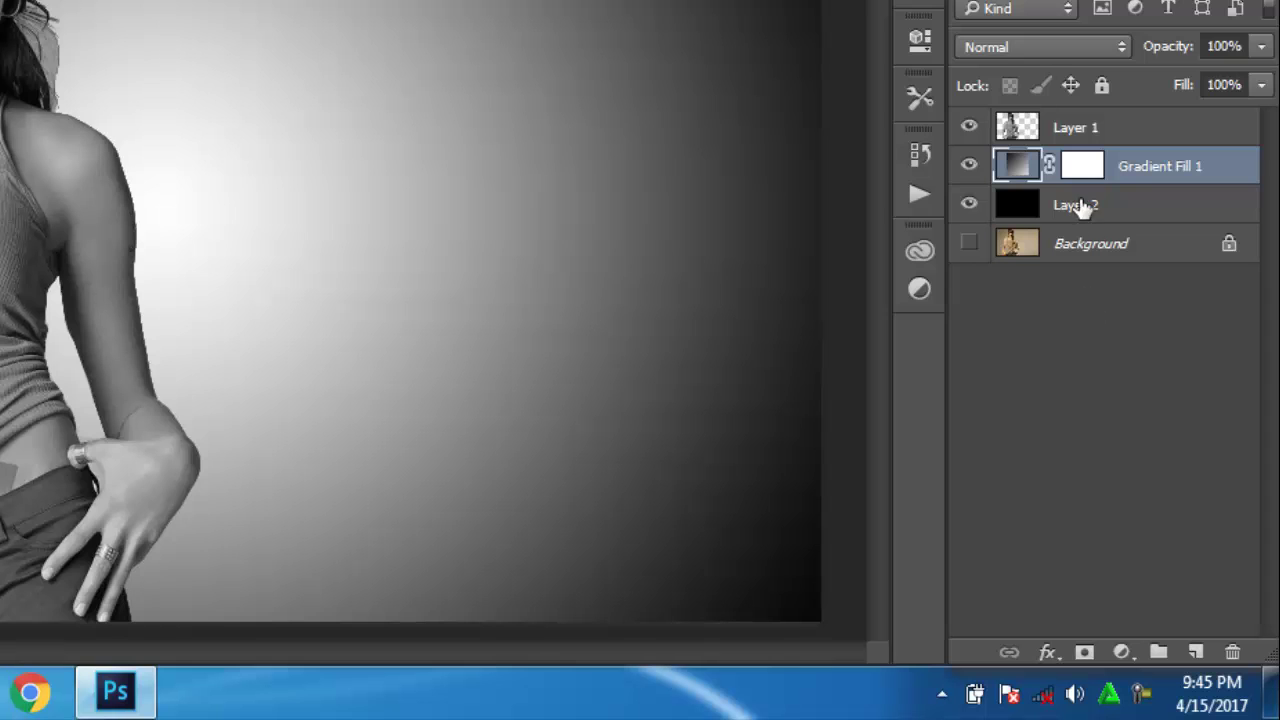
# Select Layer 1 and drag the woman toward the canvas centre over the gradient's lit area.
pyautogui.click(1020, 140)
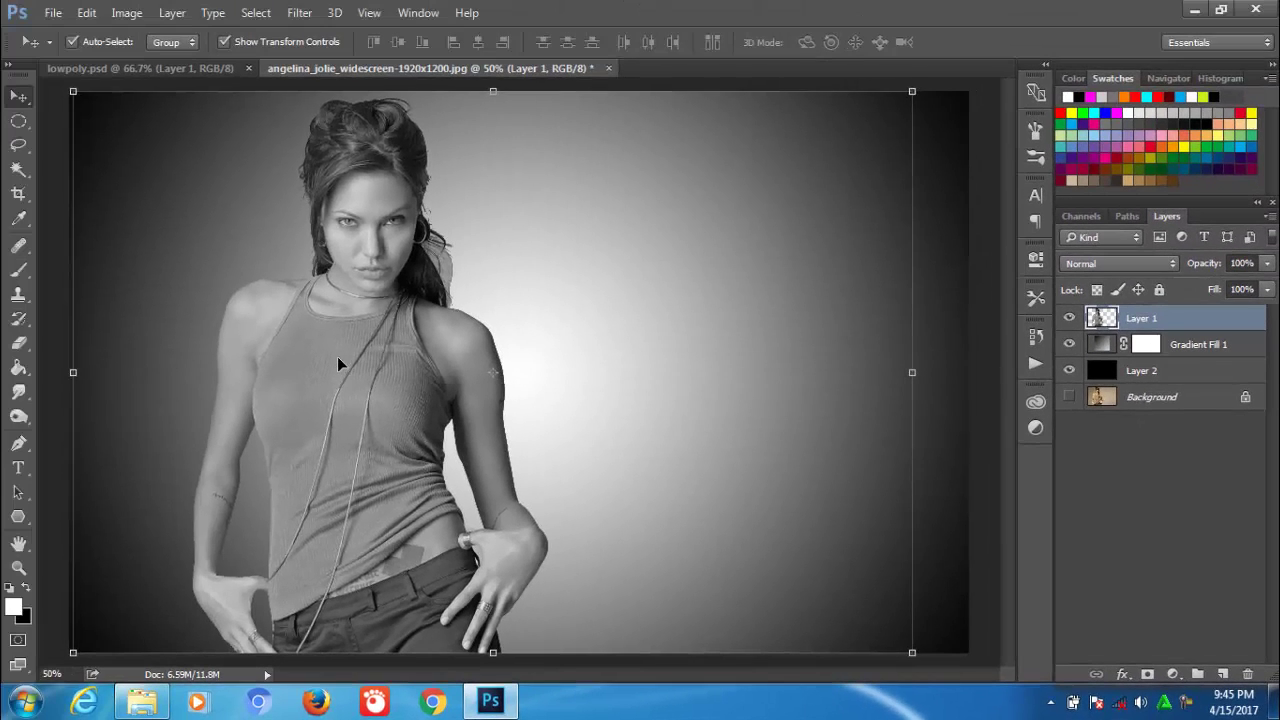
pyautogui.moveTo(434, 360)
pyautogui.mouseDown()
pyautogui.moveTo(492, 375)
pyautogui.moveTo(483, 383)
pyautogui.mouseUp()
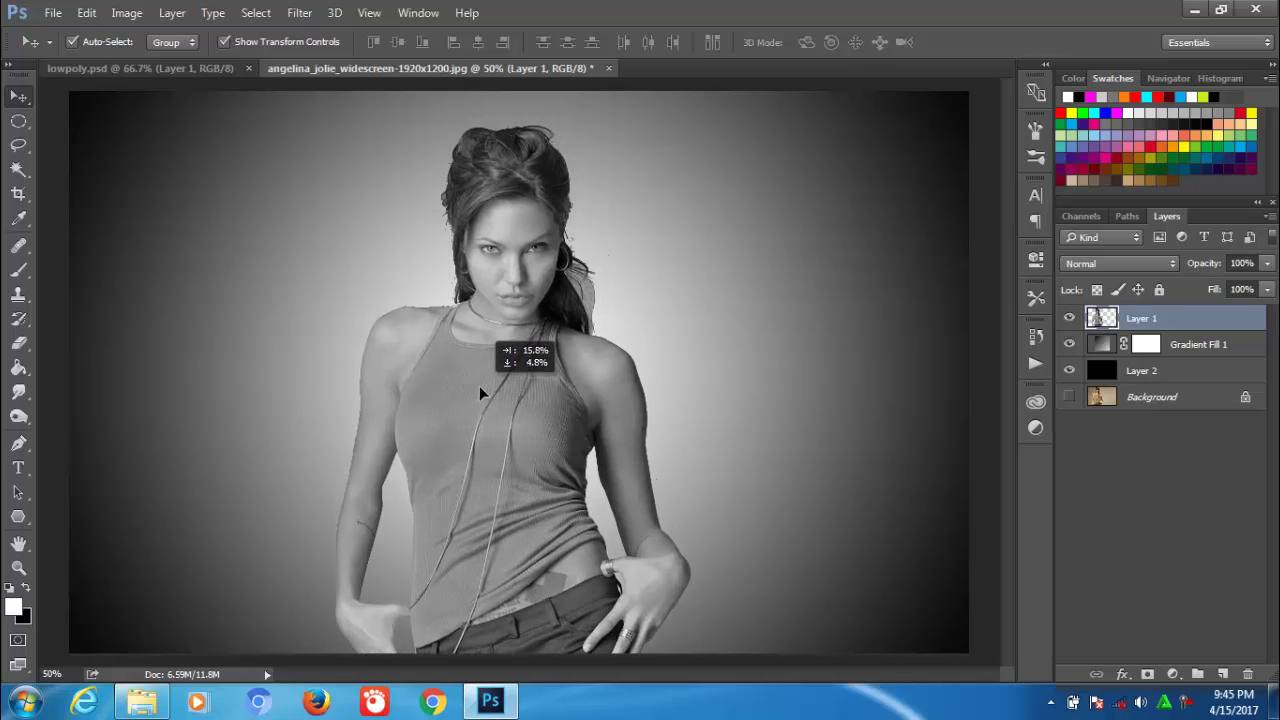
pyautogui.moveTo(482, 377); pyautogui.dragTo(546, 350)
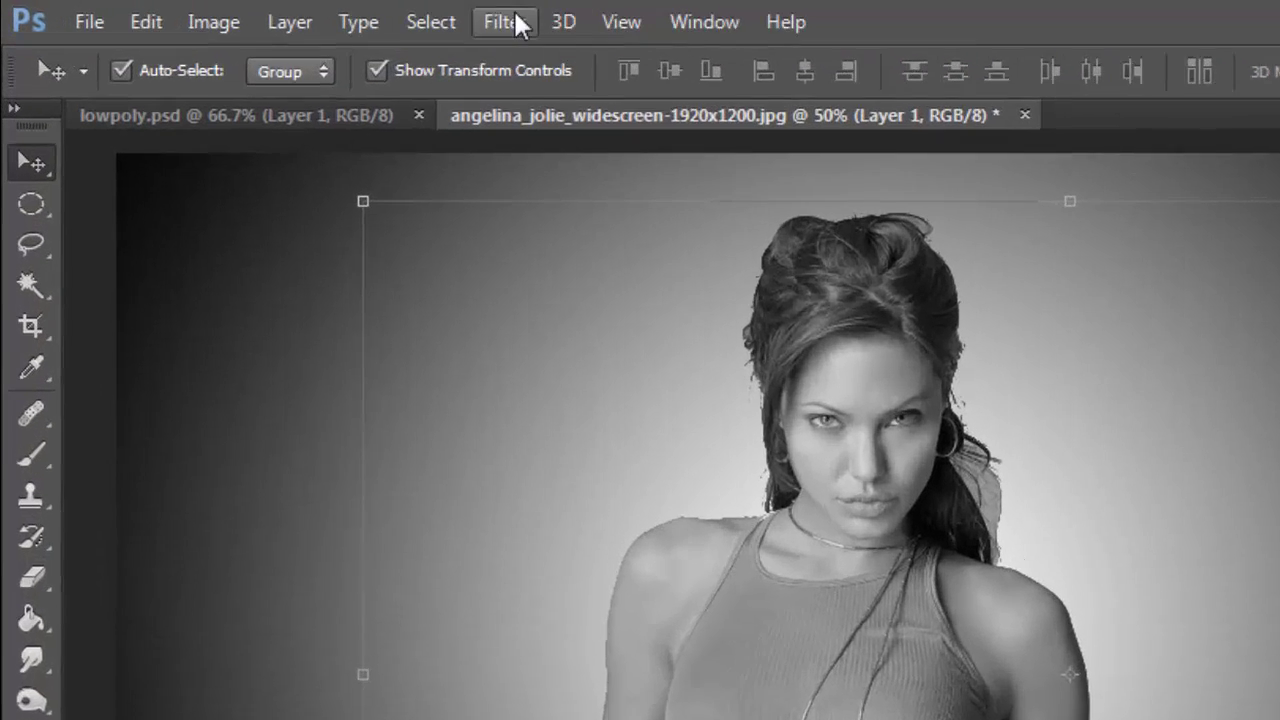
# Apply the Filter Gallery Watercolor filter with Brush Detail 14, Shadow Intensity 0, Texture 1.
pyautogui.click(299, 12)
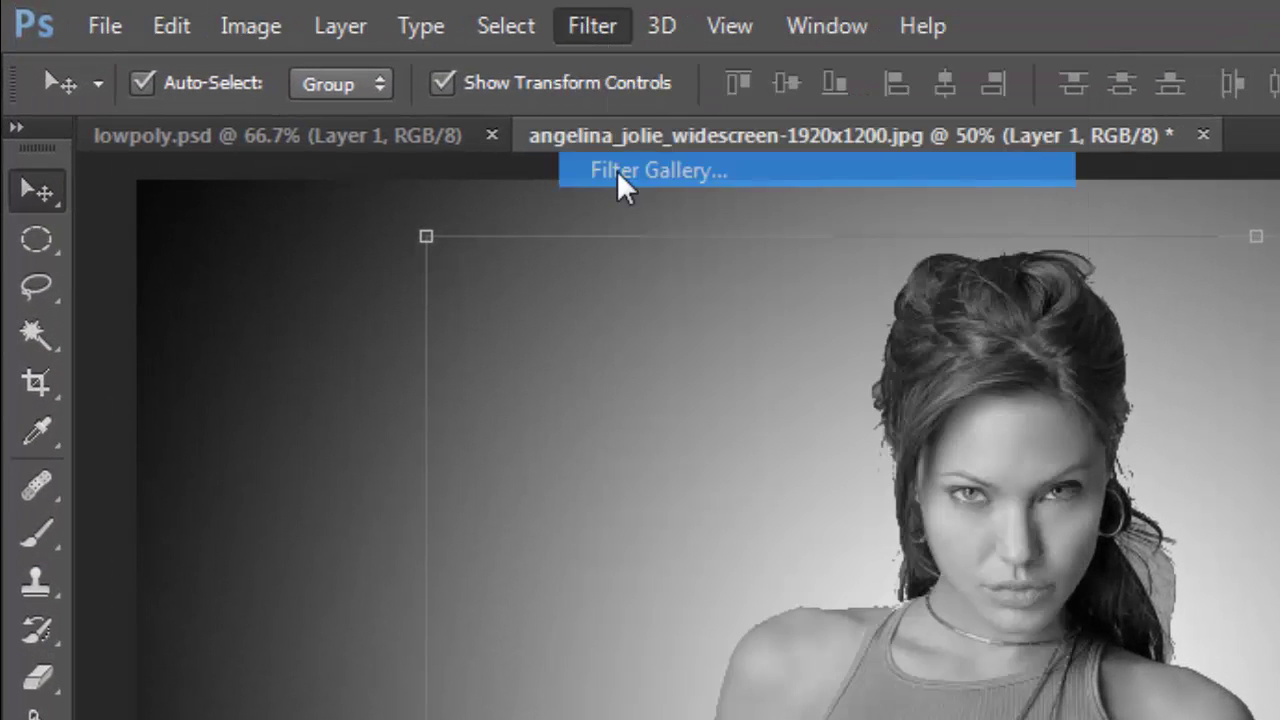
pyautogui.click(617, 170)
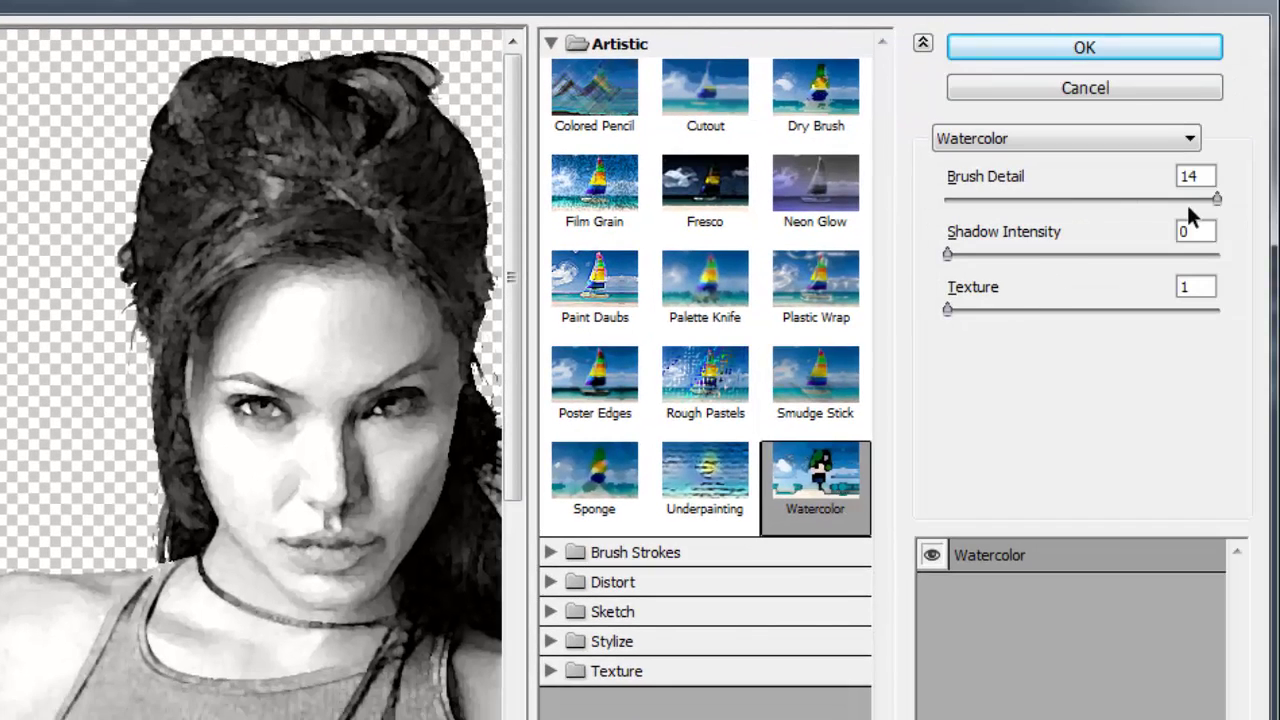
pyautogui.doubleClick(1196, 177)
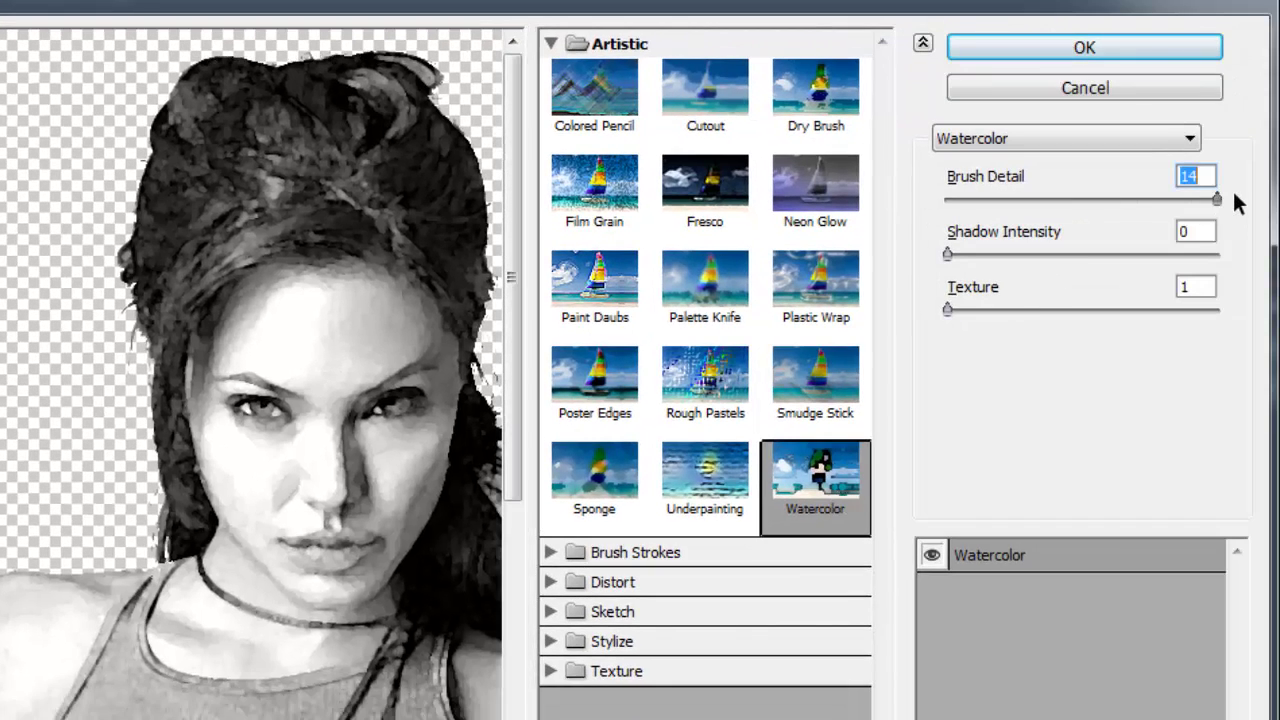
pyautogui.click(946, 252)
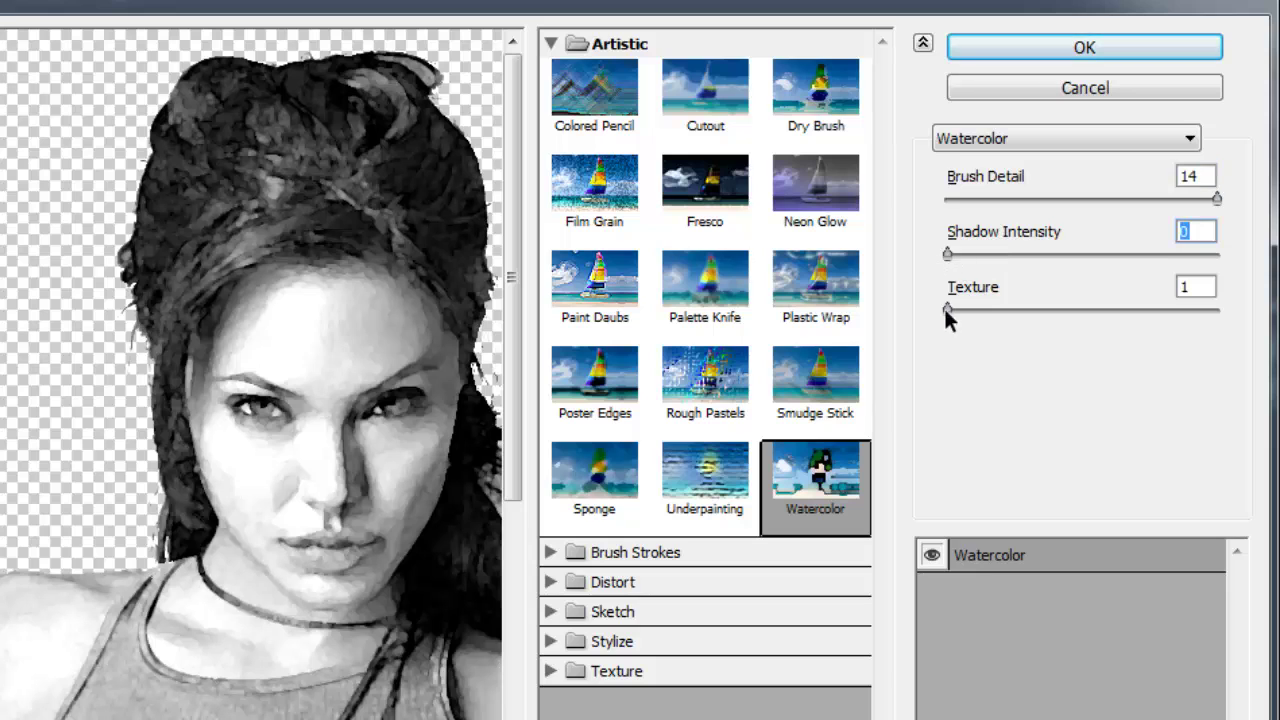
pyautogui.click(1113, 50)
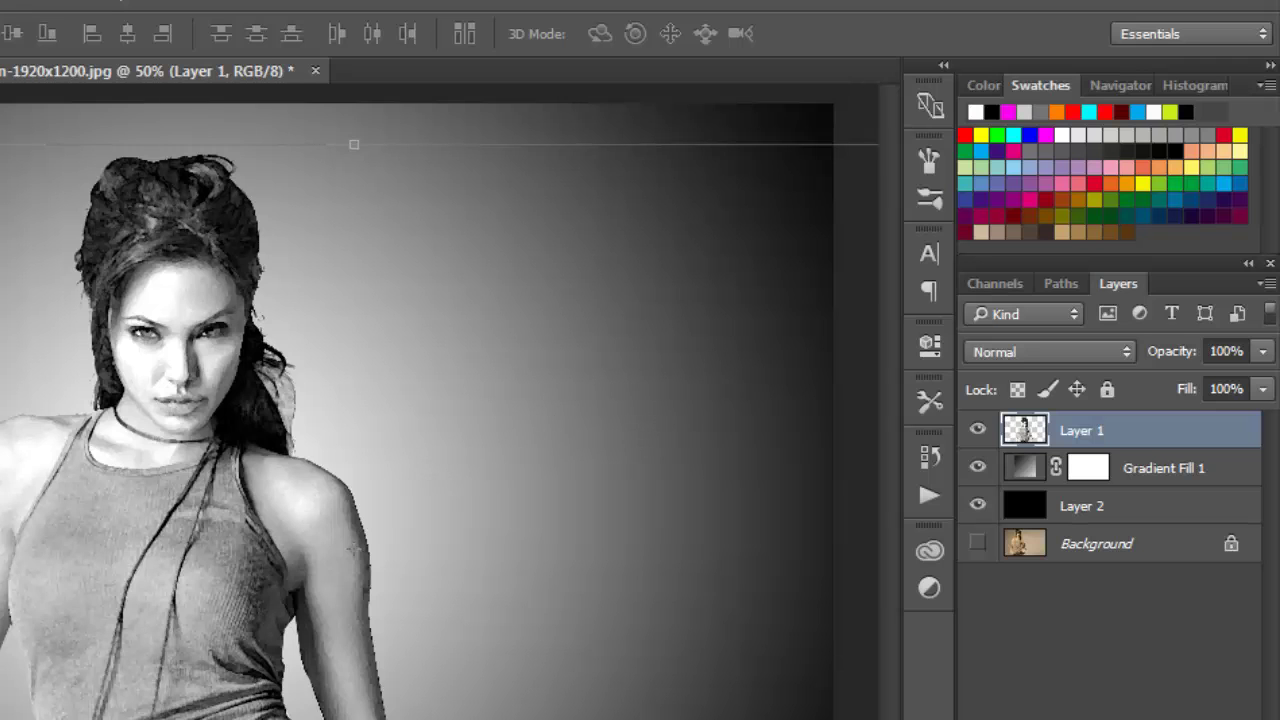
# Add a layer mask to Layer 1 and load the 2500 watercolor splash brush at 343 px.
pyautogui.click(1100, 715)
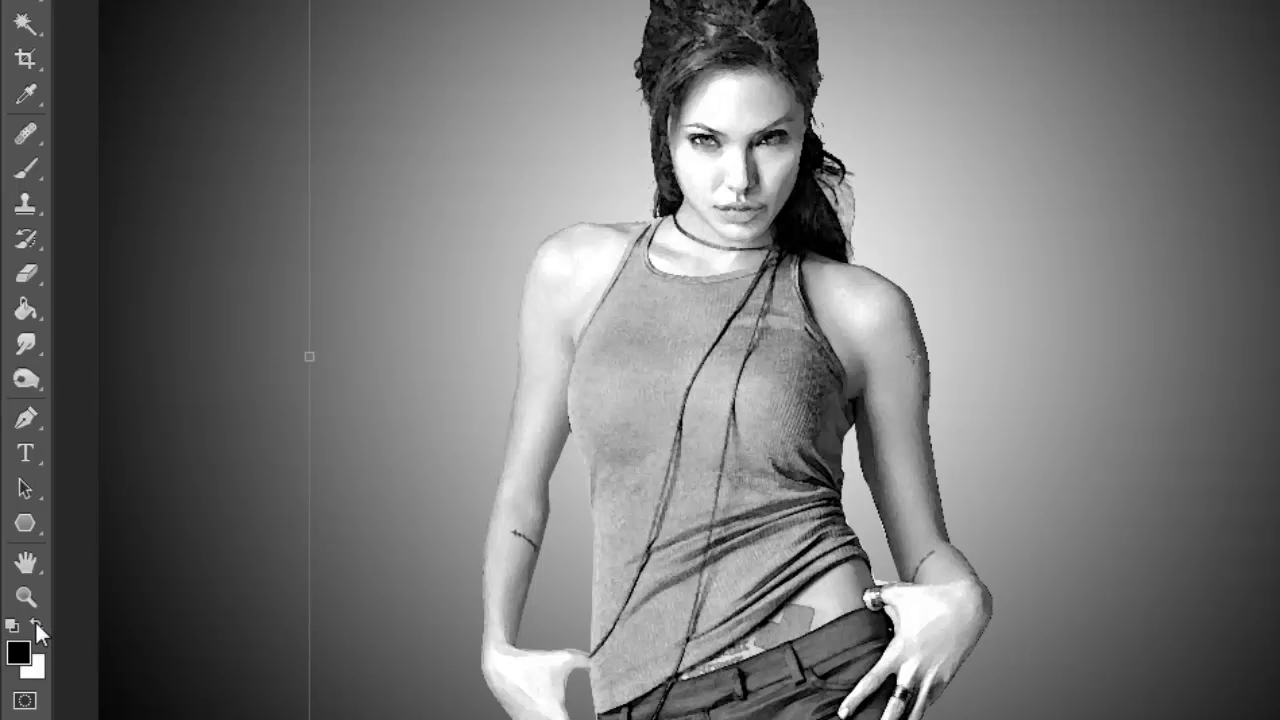
pyautogui.click(30, 170)
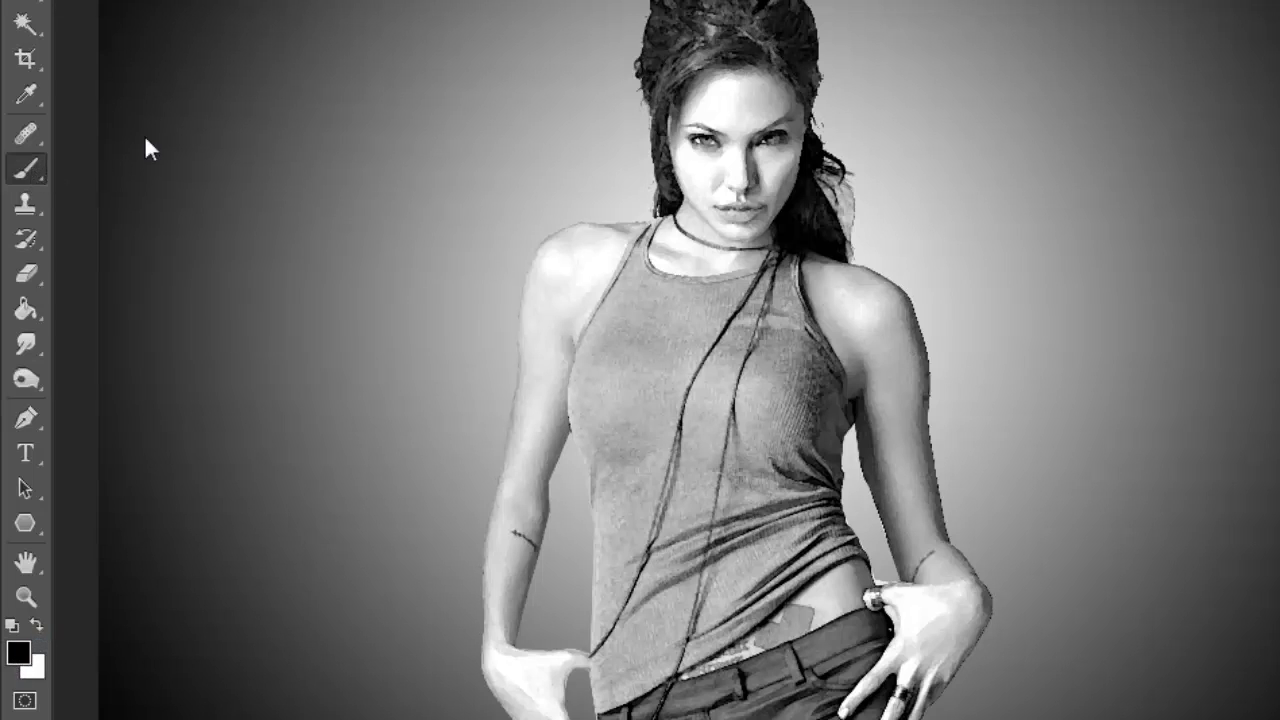
pyautogui.rightClick(443, 102)
pyautogui.moveTo(783, 358); pyautogui.dragTo(780, 483)
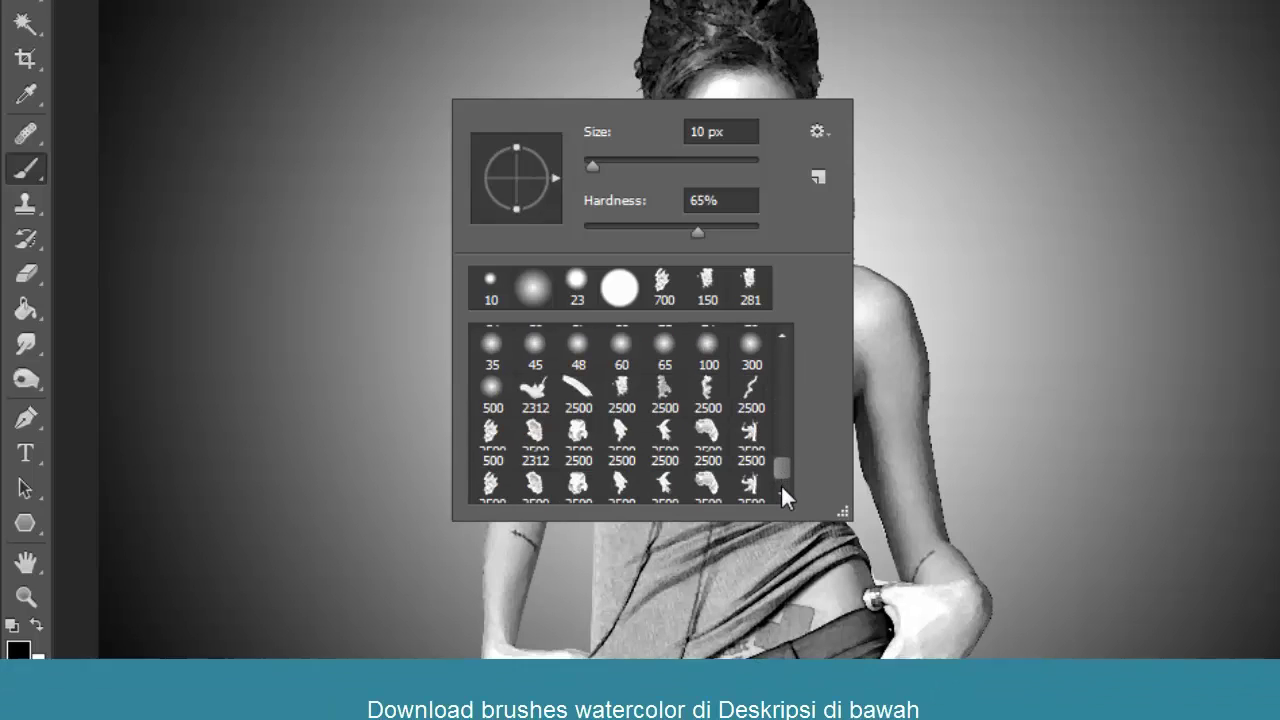
pyautogui.click(492, 437)
pyautogui.click(730, 160)
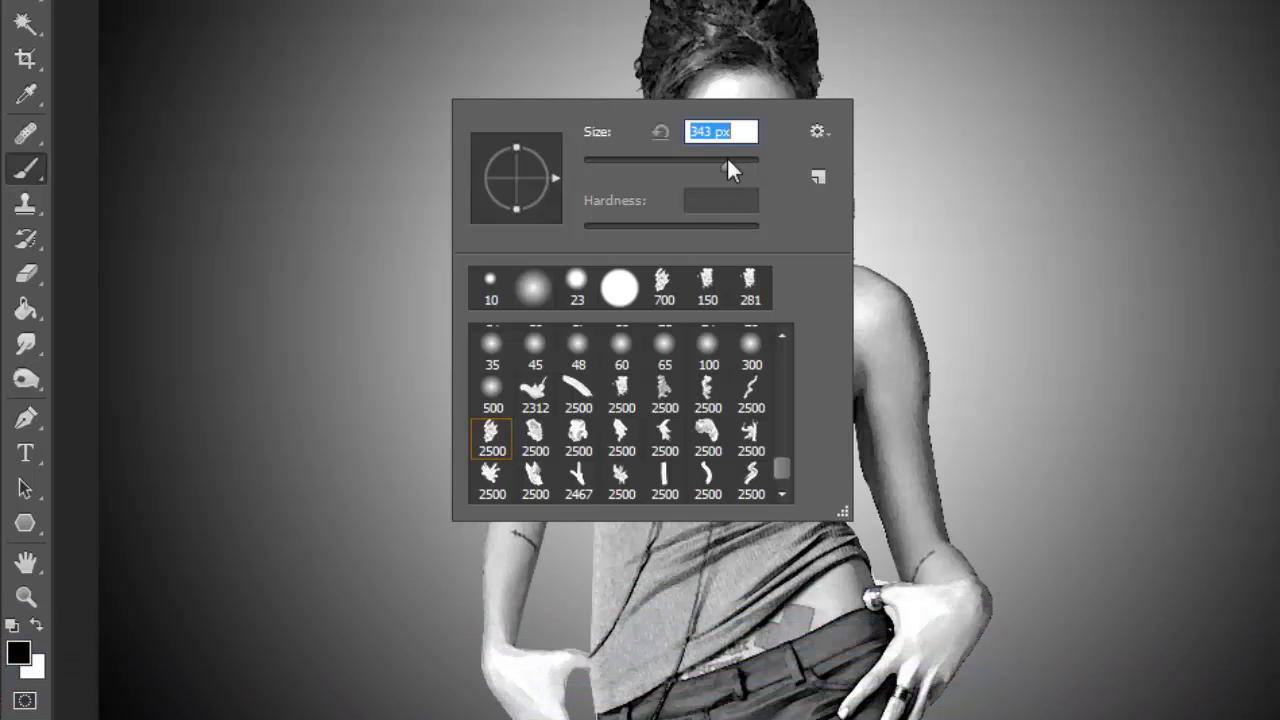
pyautogui.press('Return')
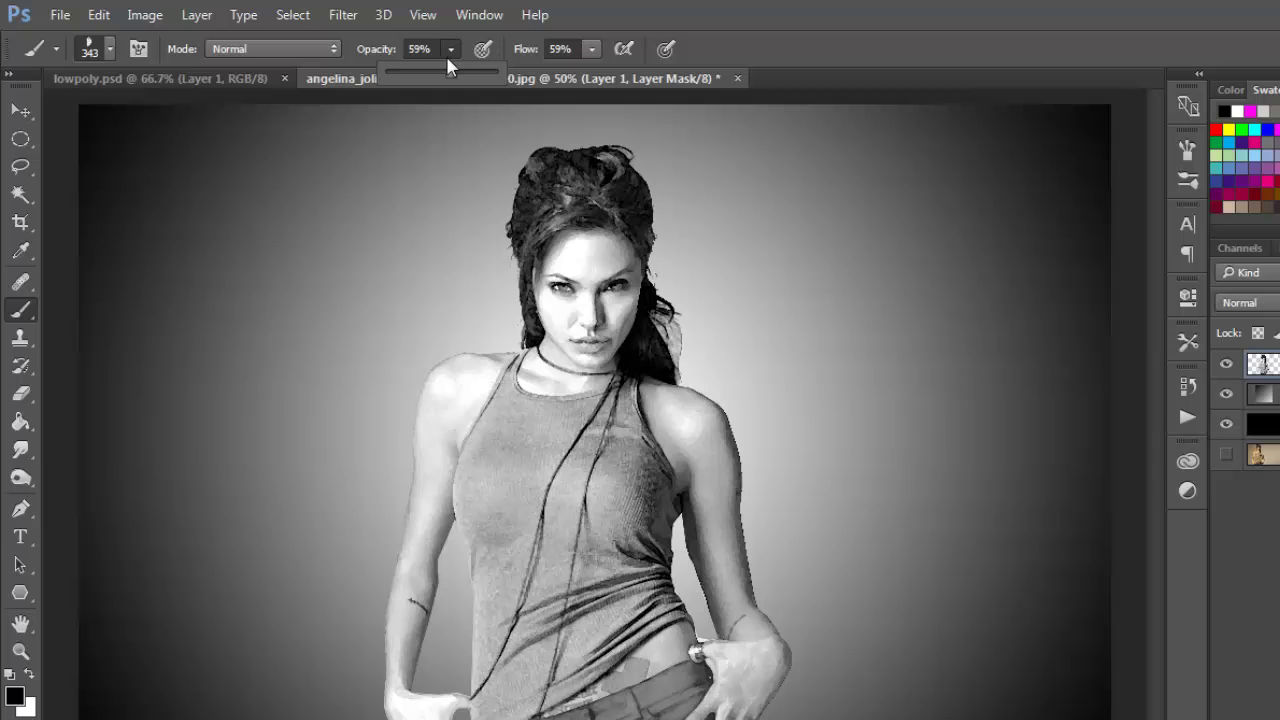
# Paint black on the mask at 100% opacity and flow with a 700 px brush, fading the lower arm, hand and waist.
pyautogui.moveTo(447, 62); pyautogui.dragTo(660, 95)
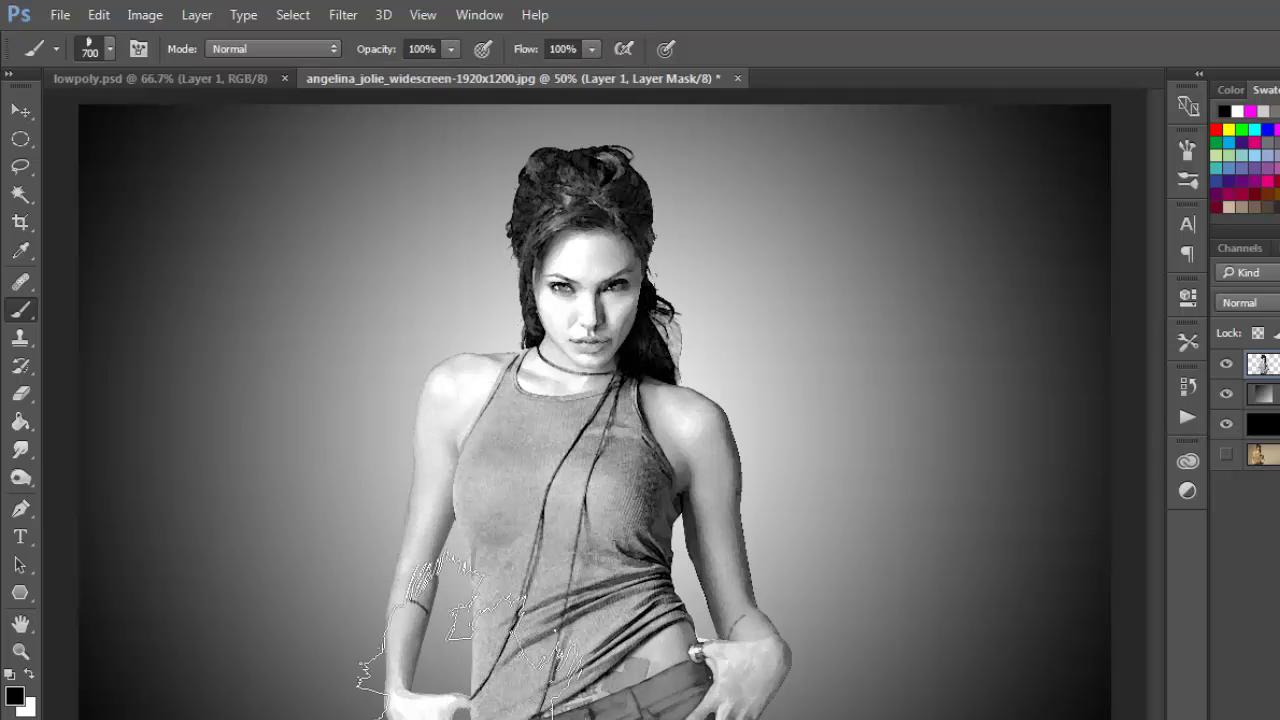
pyautogui.press(']')
pyautogui.press(']')
pyautogui.press(']')
pyautogui.moveTo(460, 680); pyautogui.dragTo(430, 700)
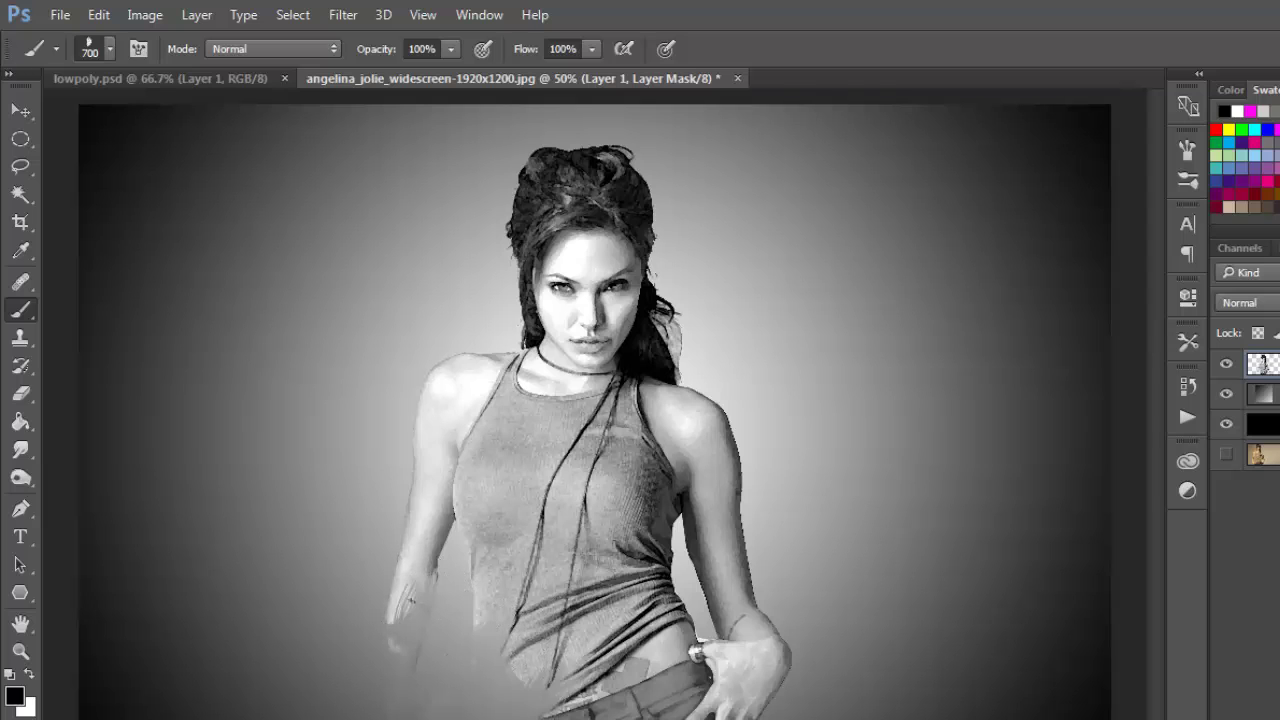
pyautogui.moveTo(705, 640); pyautogui.dragTo(712, 634)
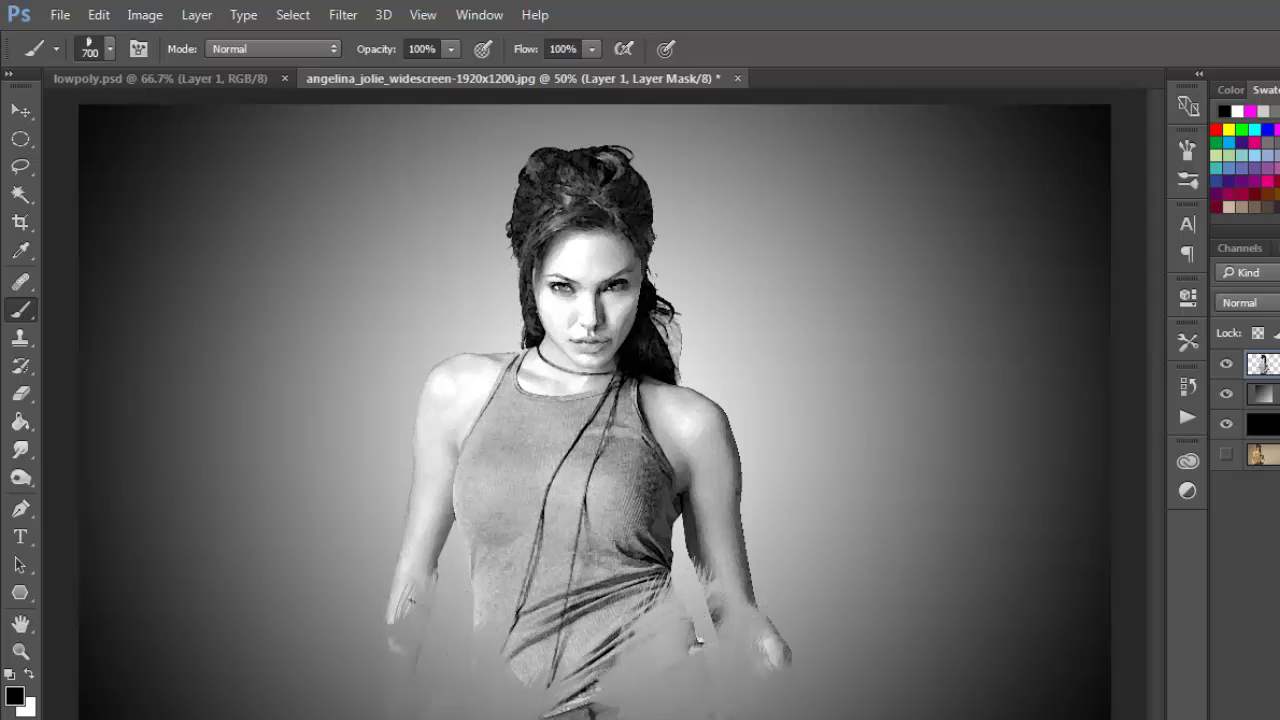
pyautogui.moveTo(615, 635); pyautogui.dragTo(612, 638)
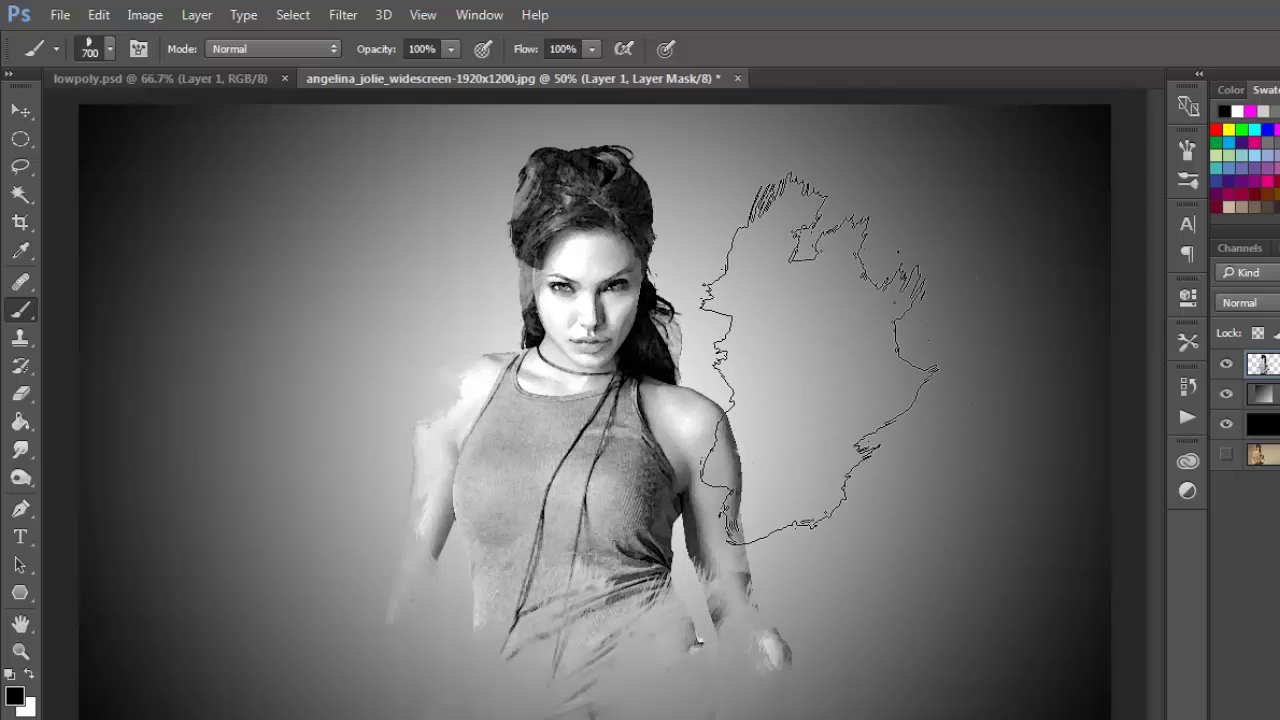
# Switch to the 2500 px splash brush, resizing it through 1700, 359, 500 and 400 px for the hair edges.
pyautogui.rightClick(818, 338)
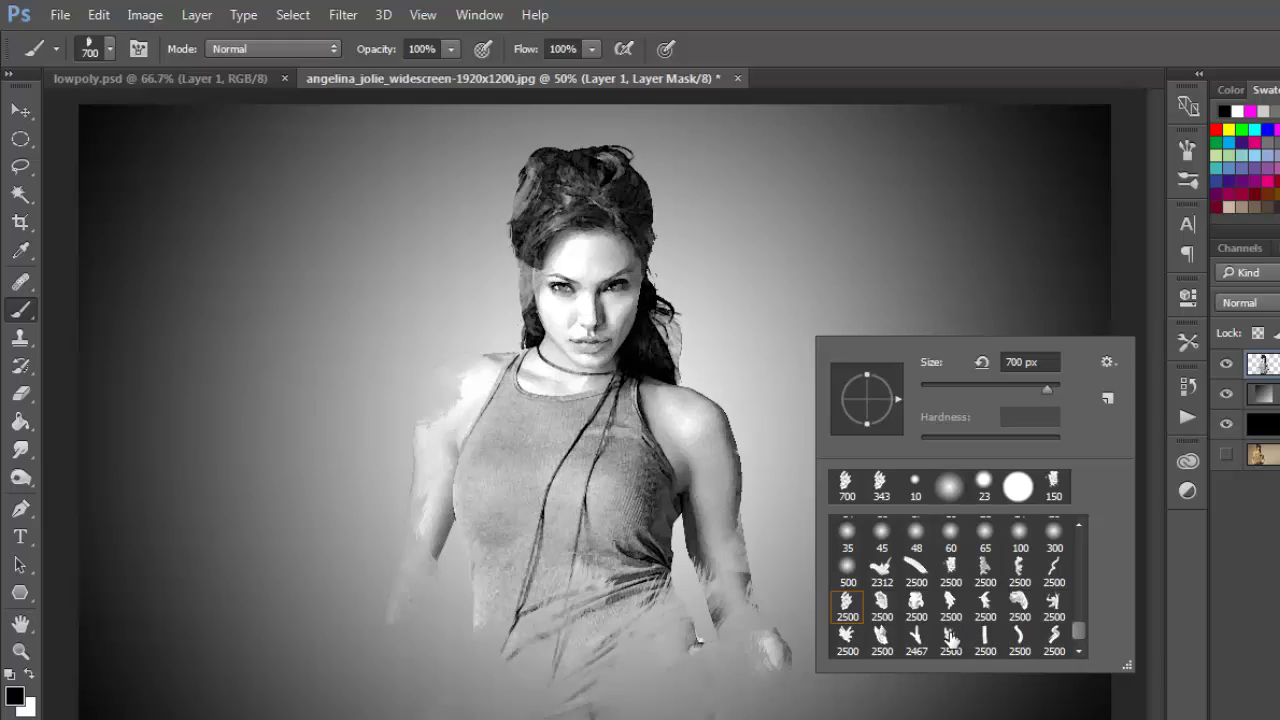
pyautogui.doubleClick(848, 640)
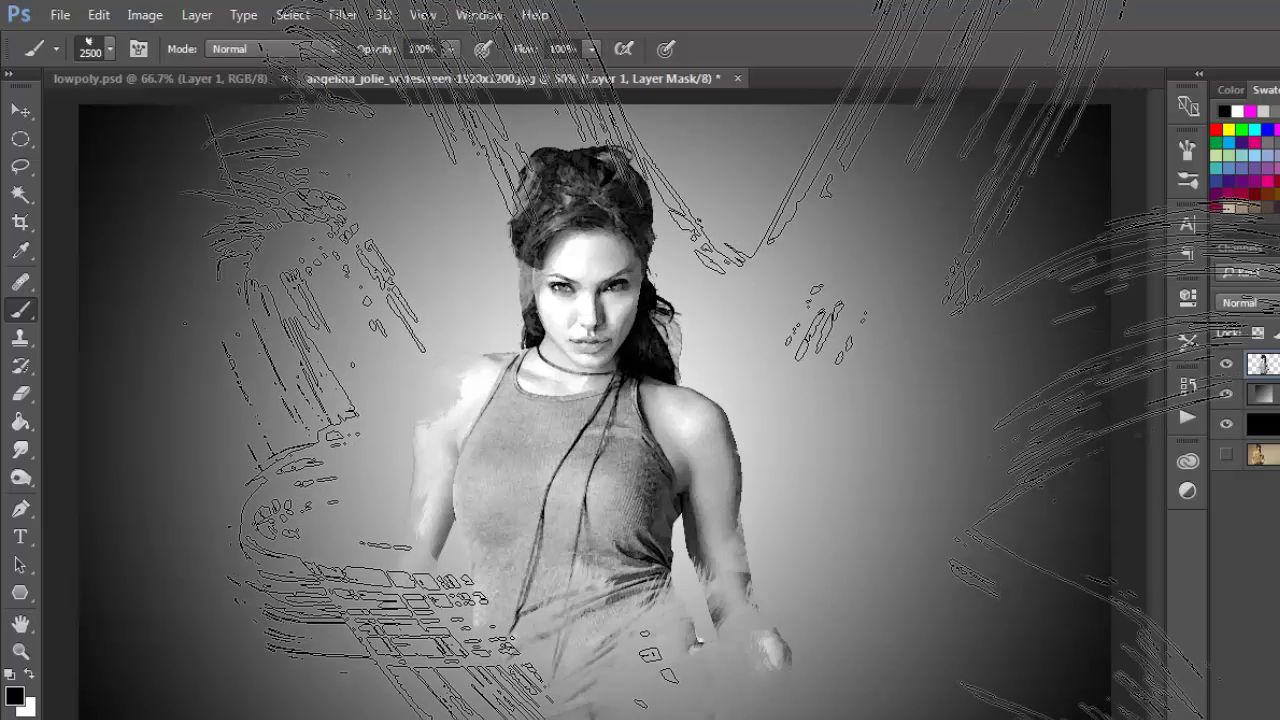
pyautogui.press('[')
pyautogui.press('[')
pyautogui.press('[')
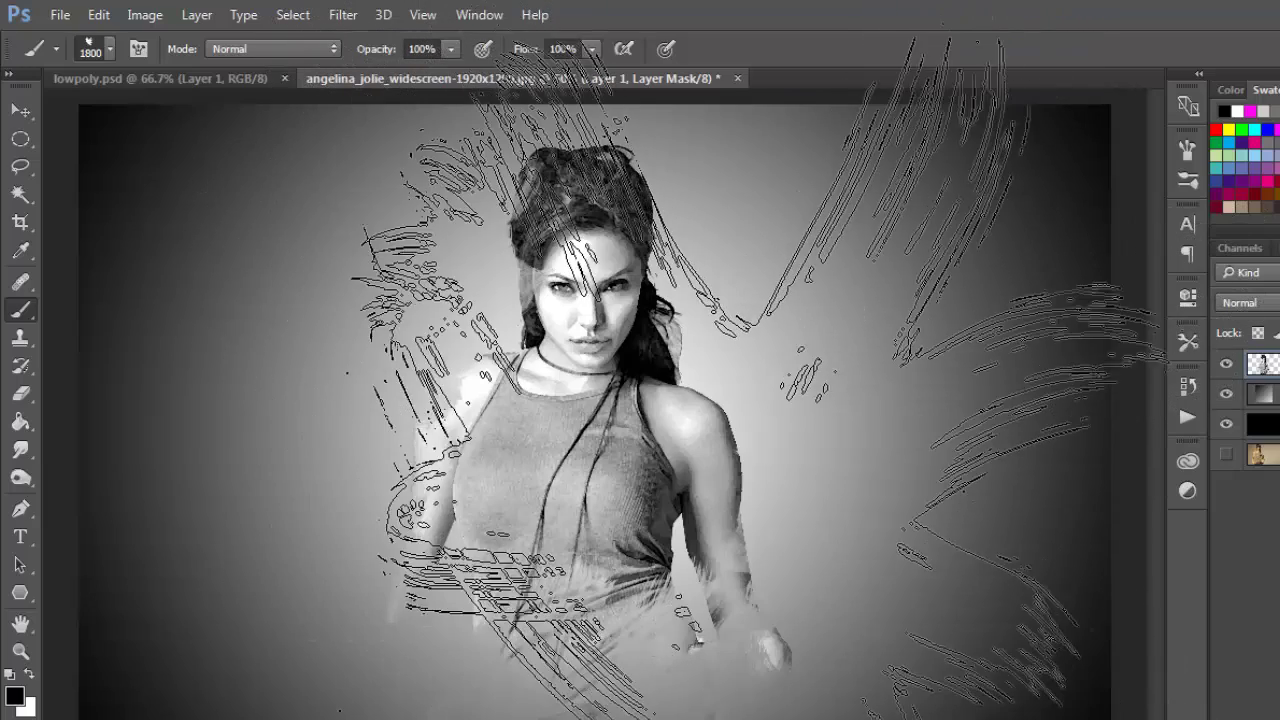
pyautogui.rightClick(729, 369)
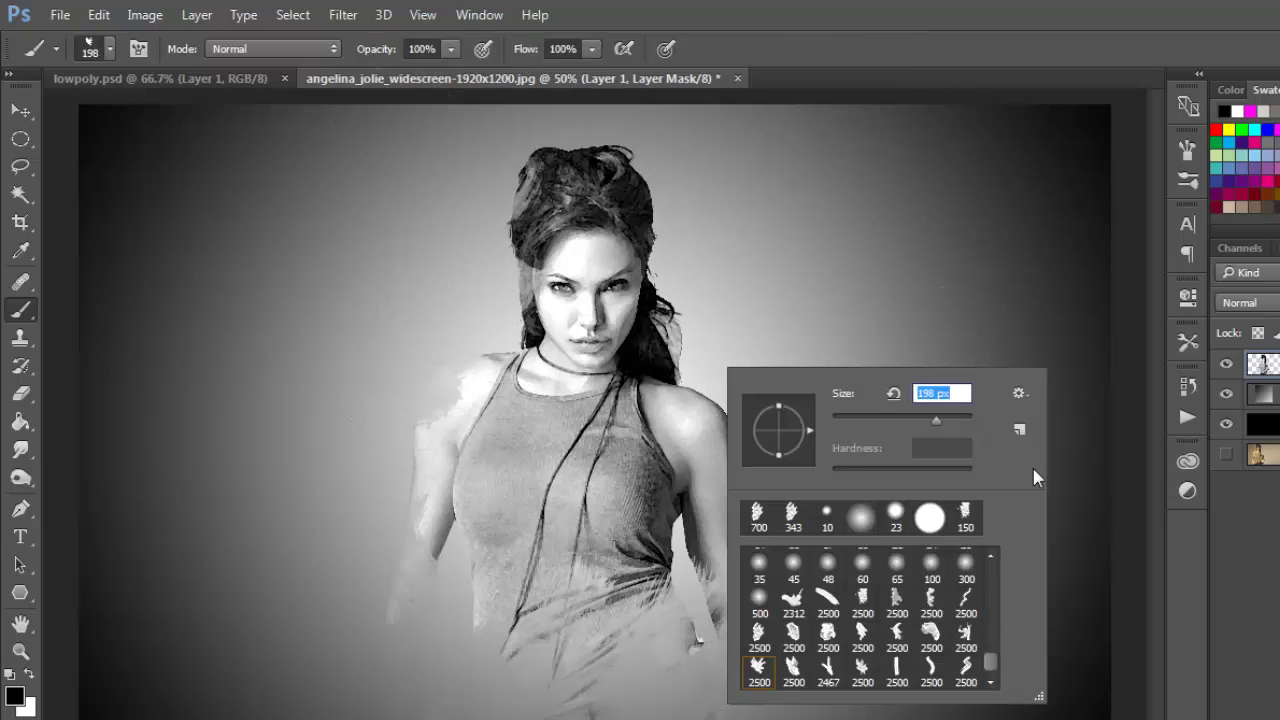
pyautogui.write('359')
pyautogui.press('Return')
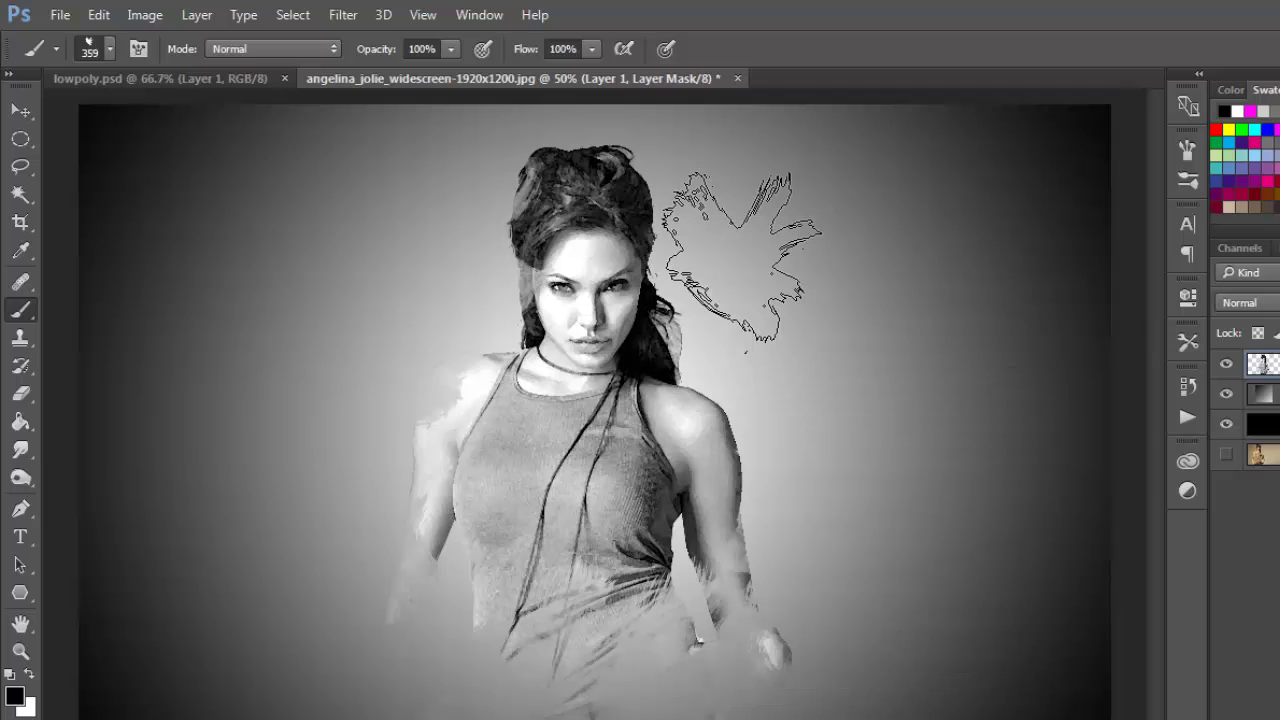
pyautogui.press(']')
pyautogui.press(']')
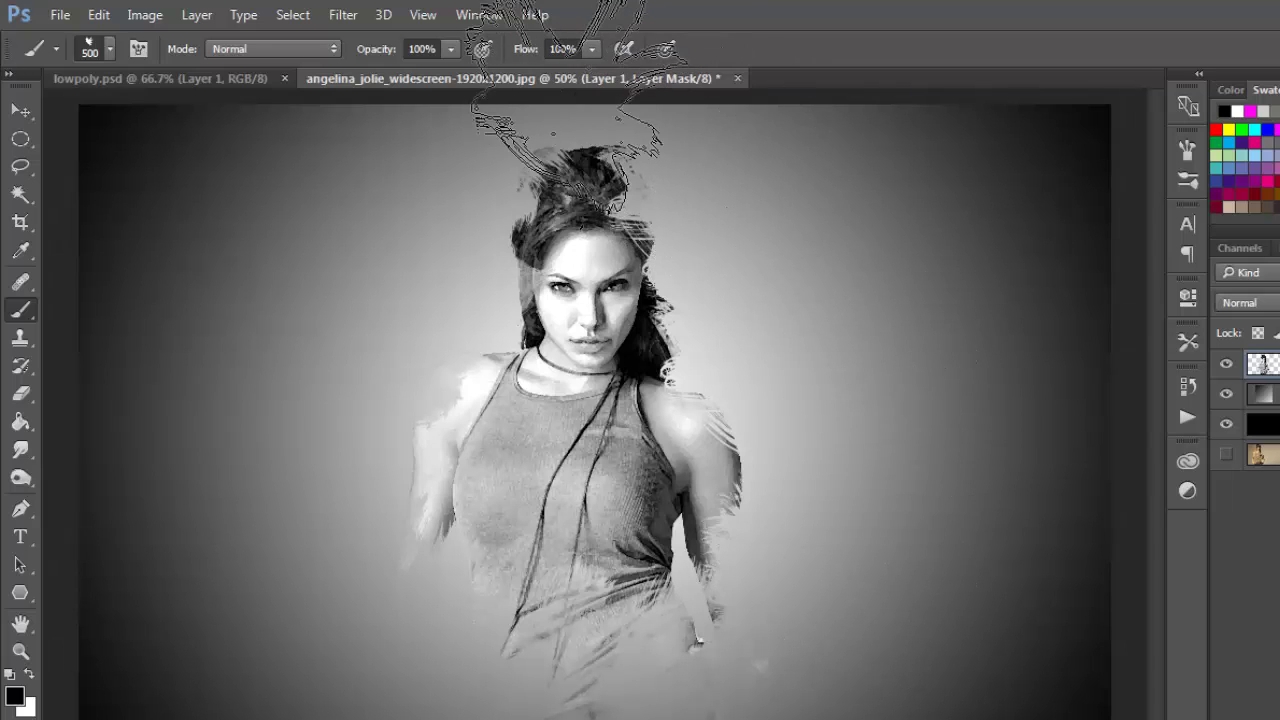
pyautogui.press('[')
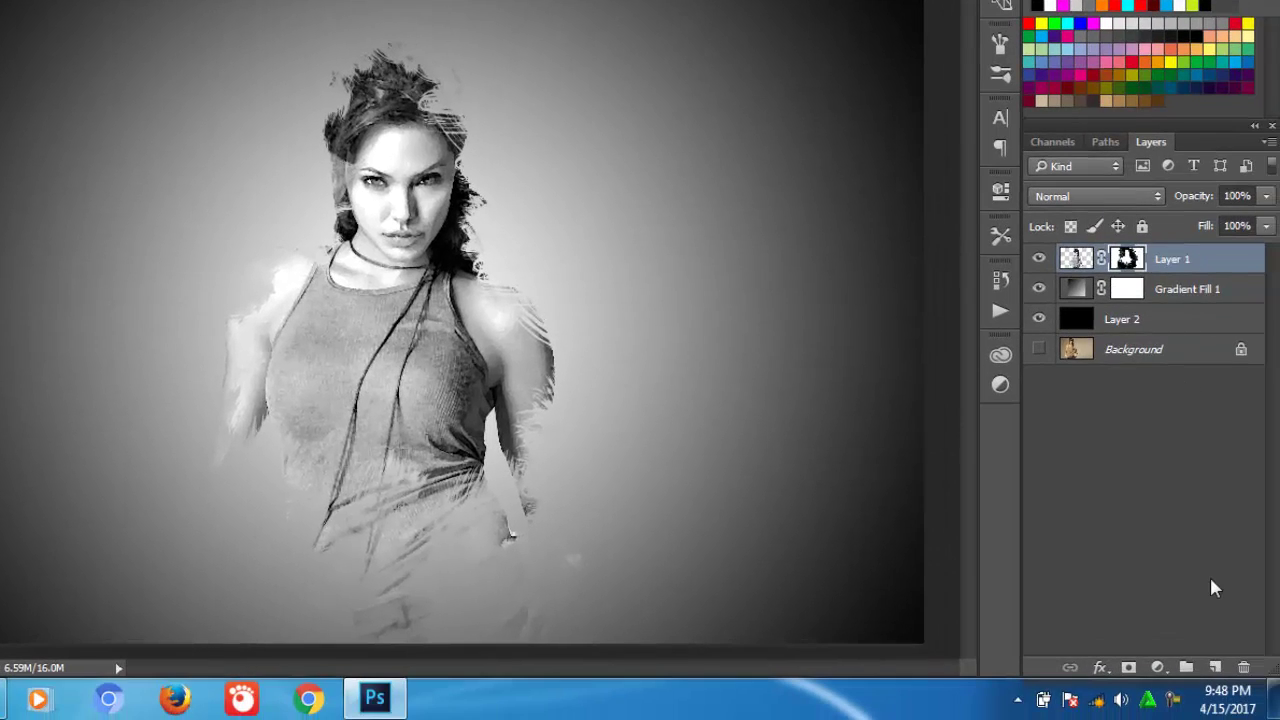
# Add a new layer above Gradient Fill 1 and set the foreground colour to red.
pyautogui.click(1171, 292)
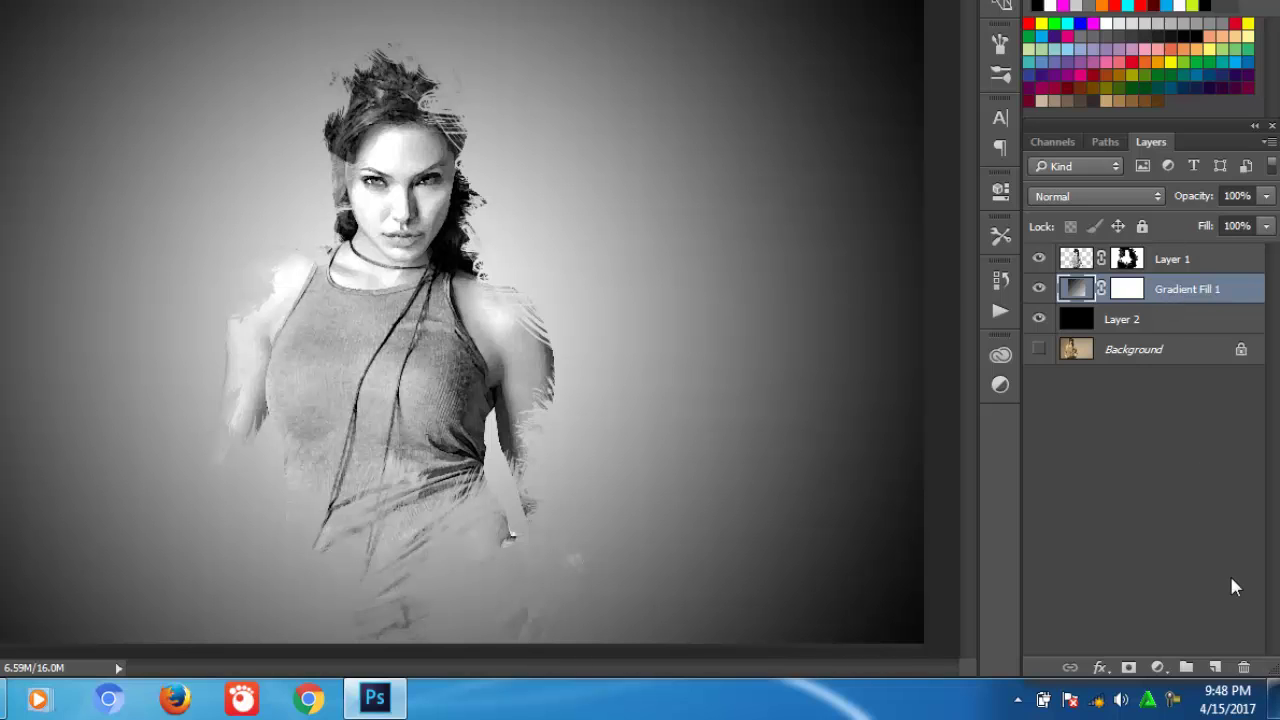
pyautogui.click(1216, 668)
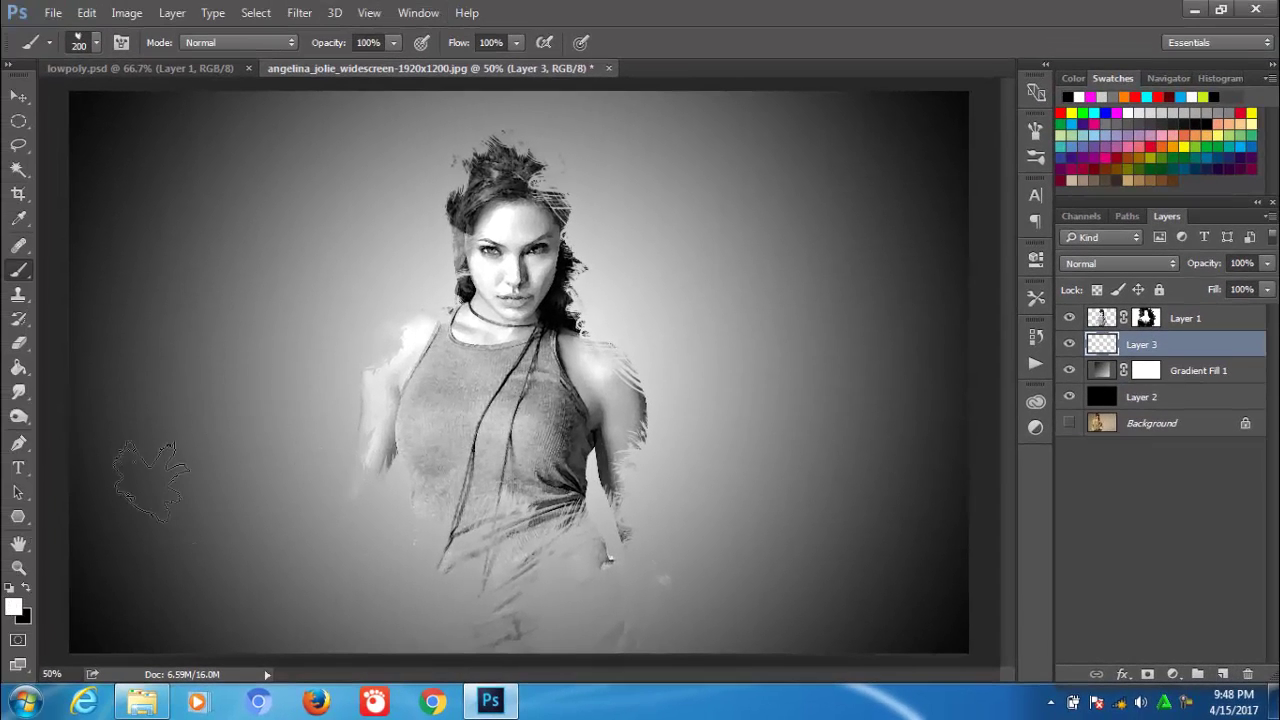
pyautogui.click(16, 609)
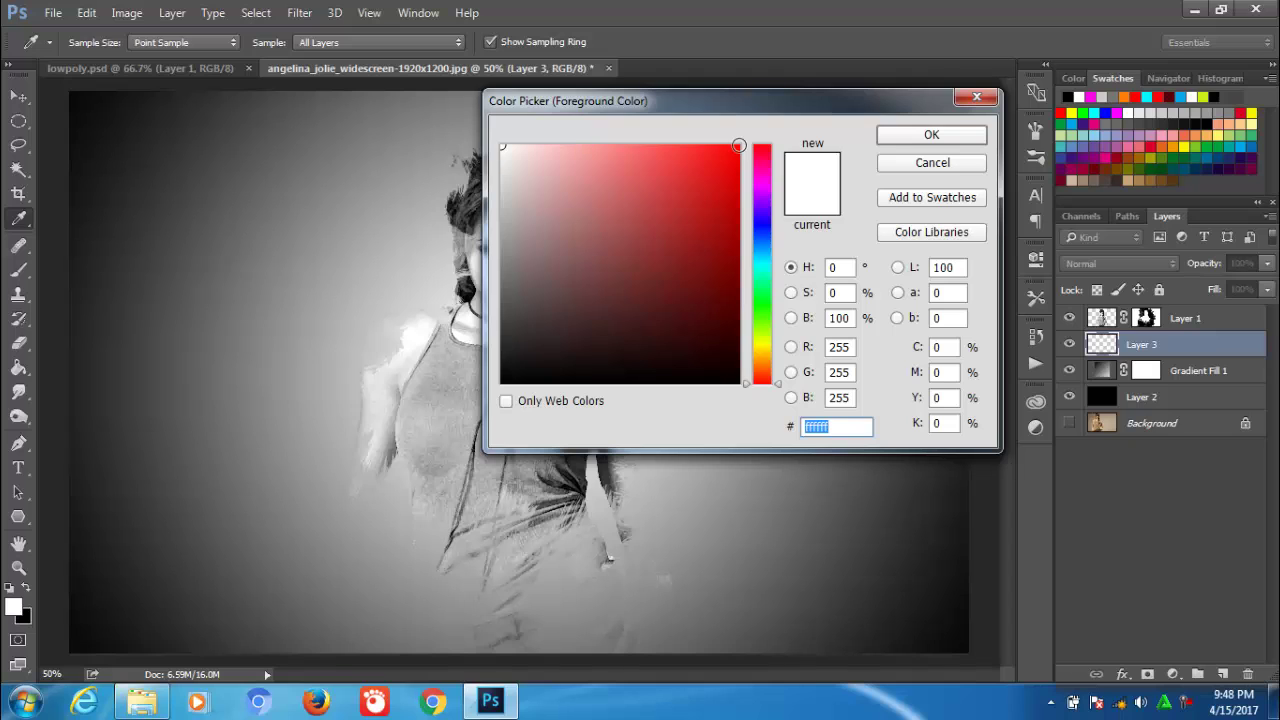
pyautogui.click(931, 134)
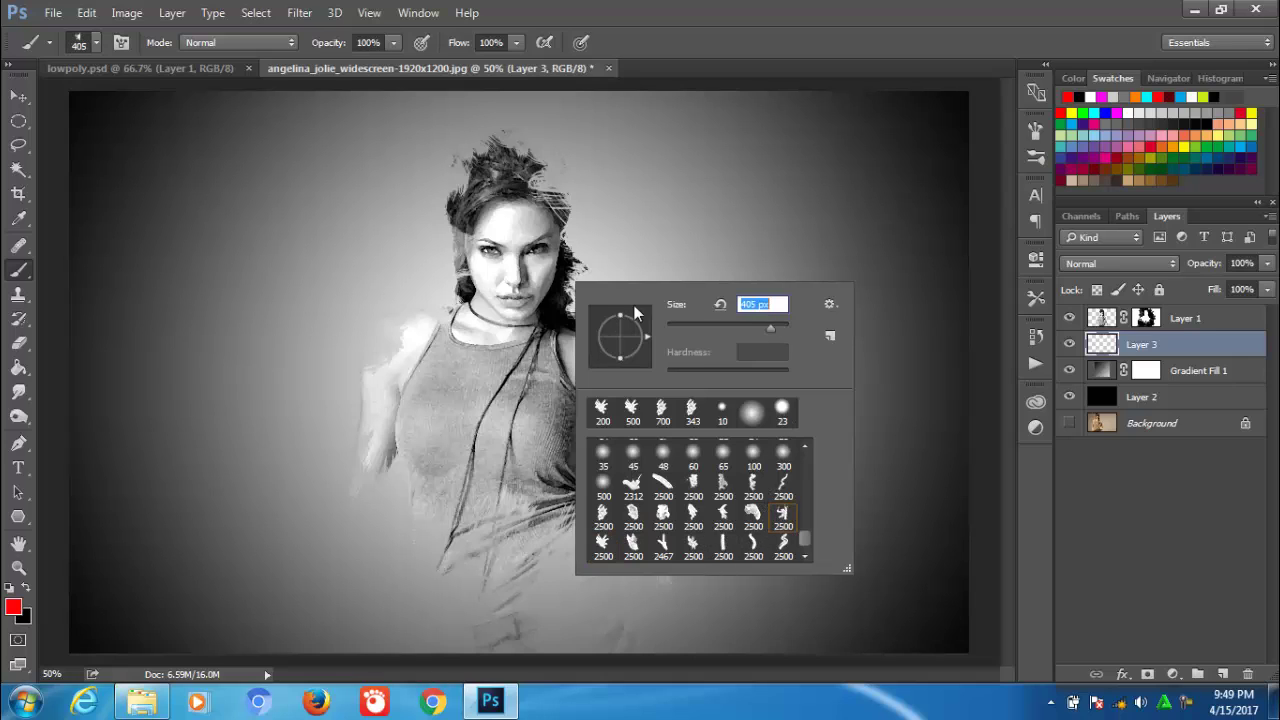
# Stamp a large red splash around the woman with a 1300 px brush, then add Layer 4.
pyautogui.moveTo(769, 330); pyautogui.dragTo(775, 329)
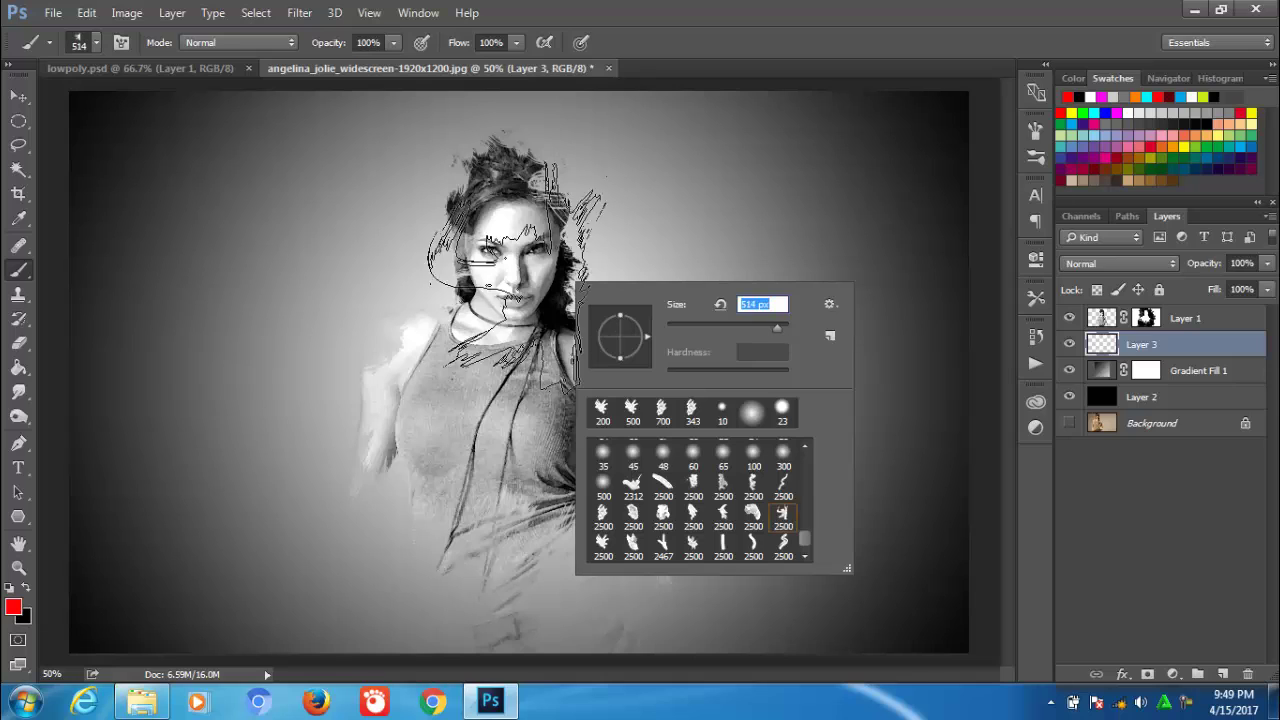
pyautogui.click(495, 298)
pyautogui.press(']')
pyautogui.press(']')
pyautogui.press(']')
pyautogui.press(']')
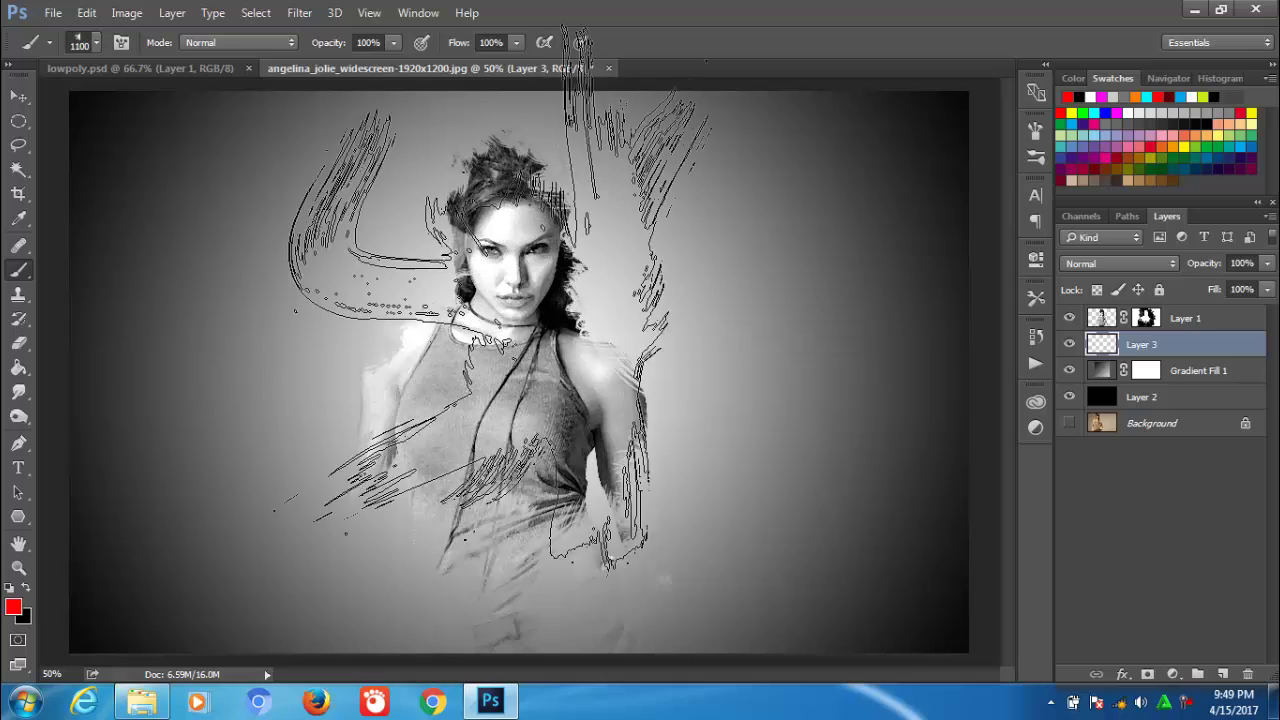
pyautogui.press(']')
pyautogui.press(']')
pyautogui.press(']')
pyautogui.press(']')
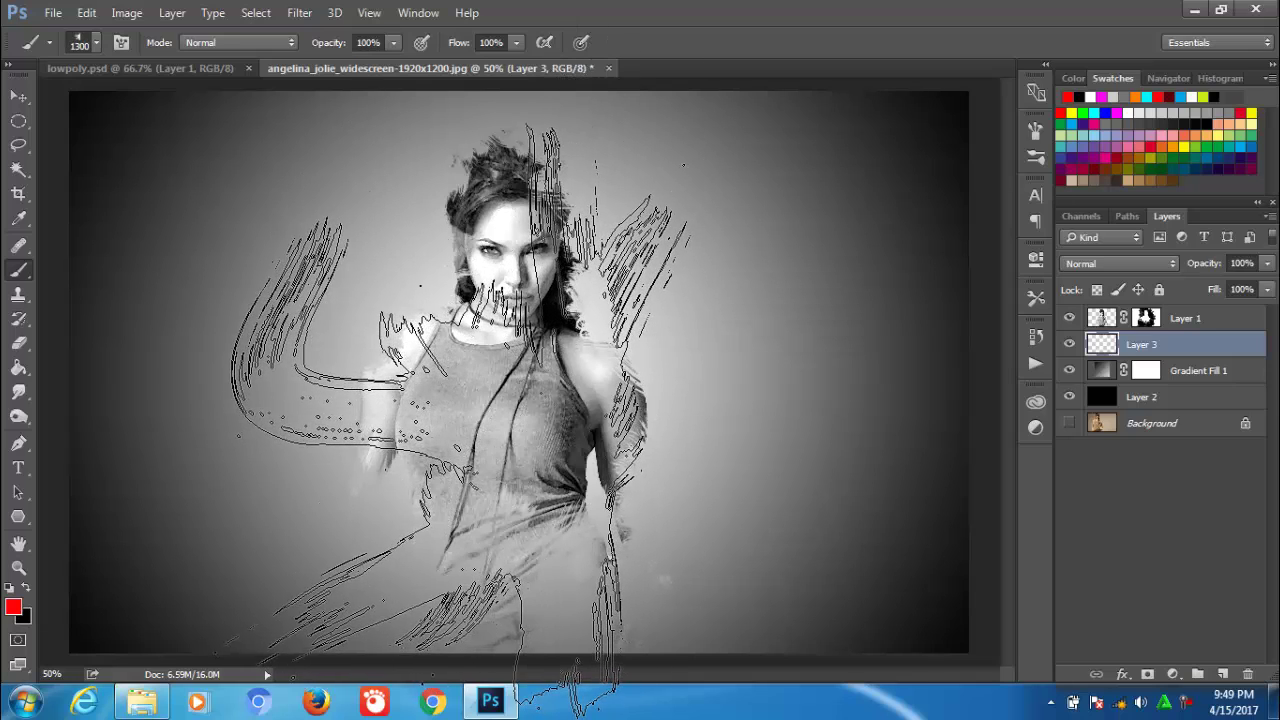
pyautogui.click(469, 417)
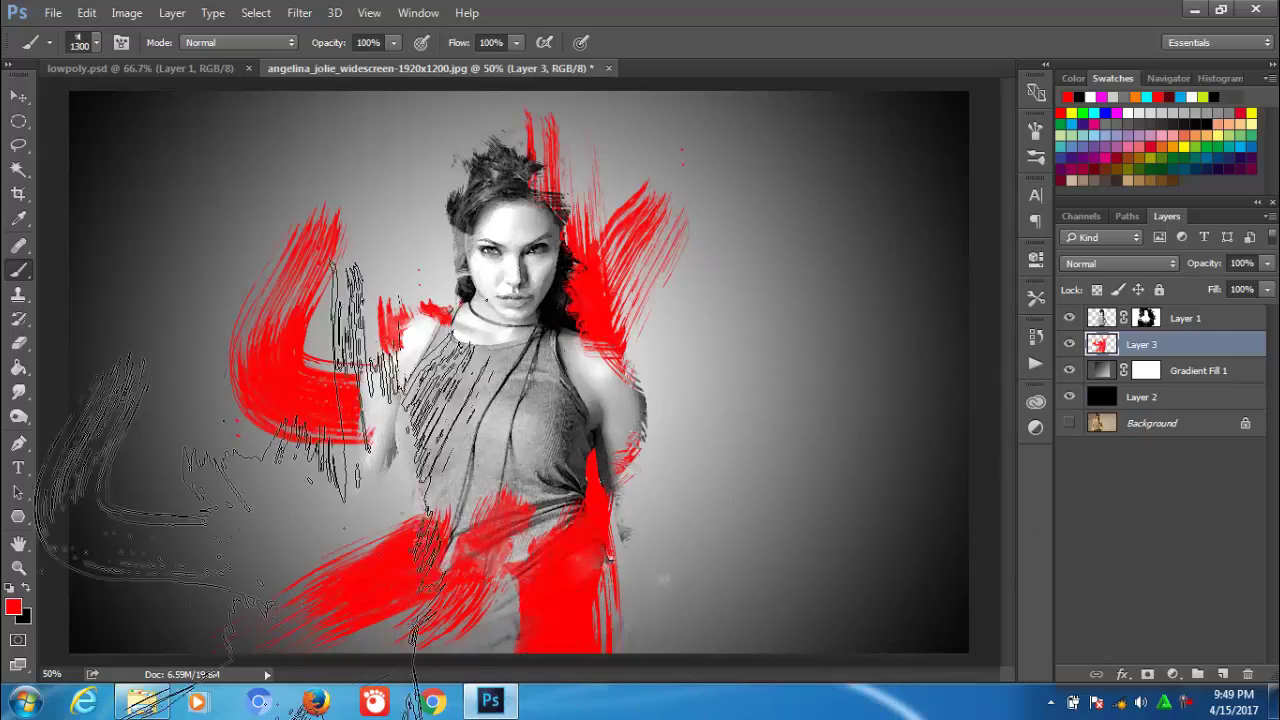
pyautogui.click(1223, 675)
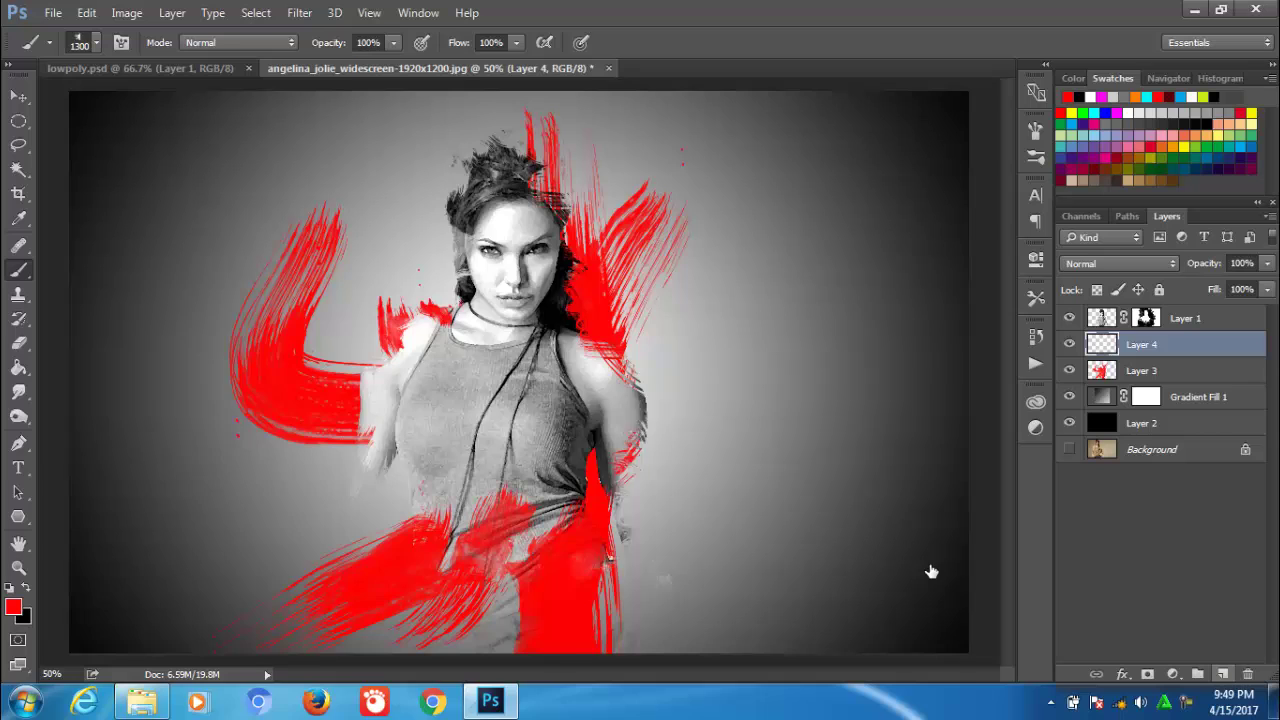
# Set the foreground colour to orange and paint an 1100 px orange splash over the lower torso.
pyautogui.click(13, 606)
pyautogui.moveTo(780, 385); pyautogui.dragTo(778, 372)
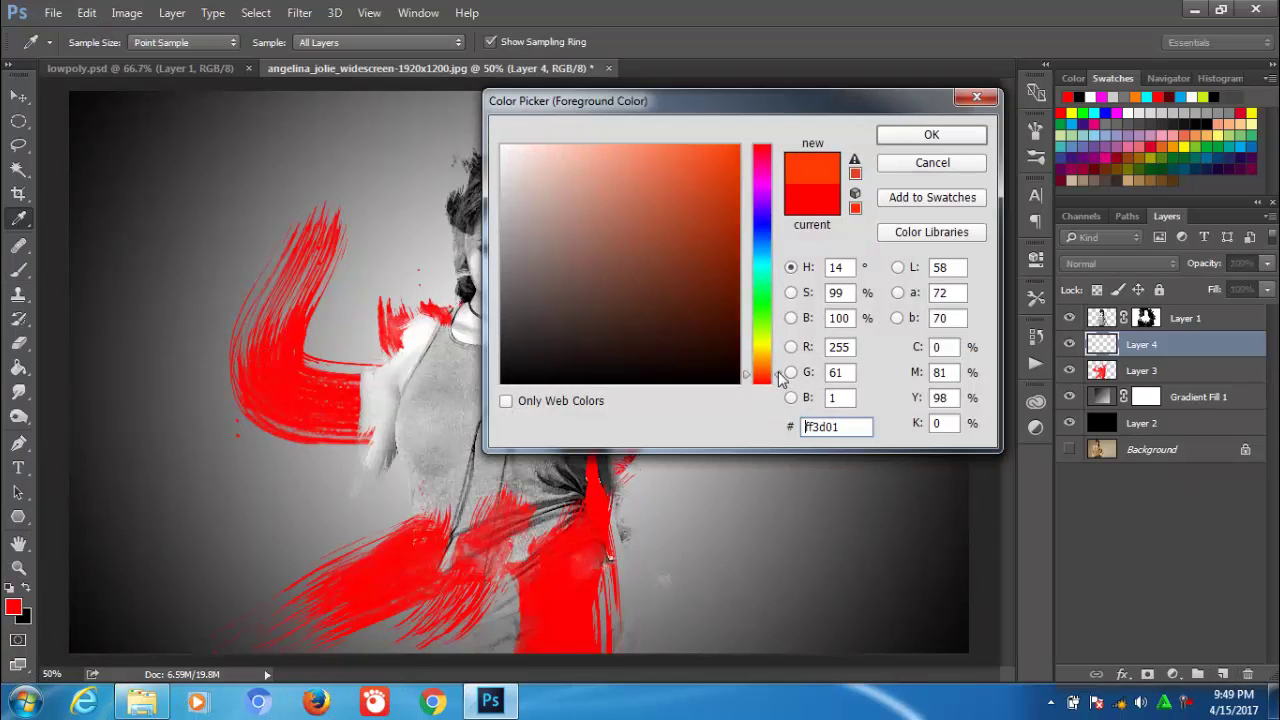
pyautogui.click(932, 135)
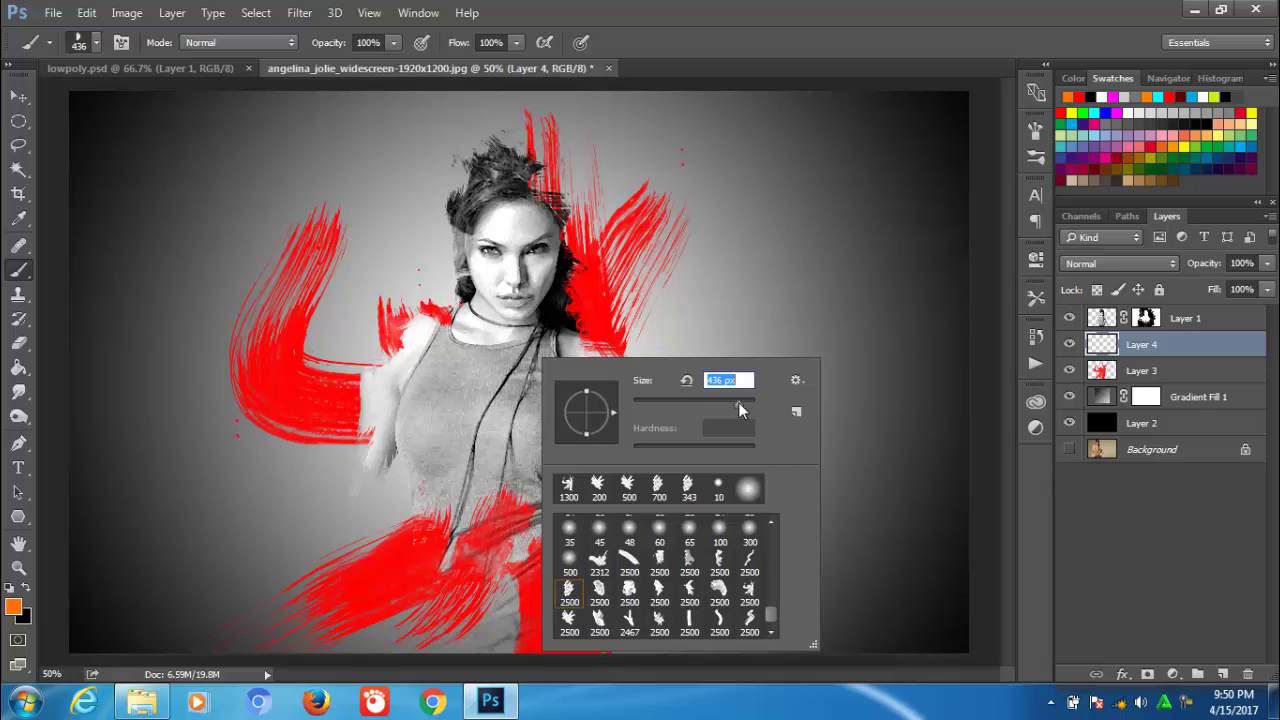
pyautogui.press('Return')
pyautogui.press(']')
pyautogui.press(']')
pyautogui.press(']')
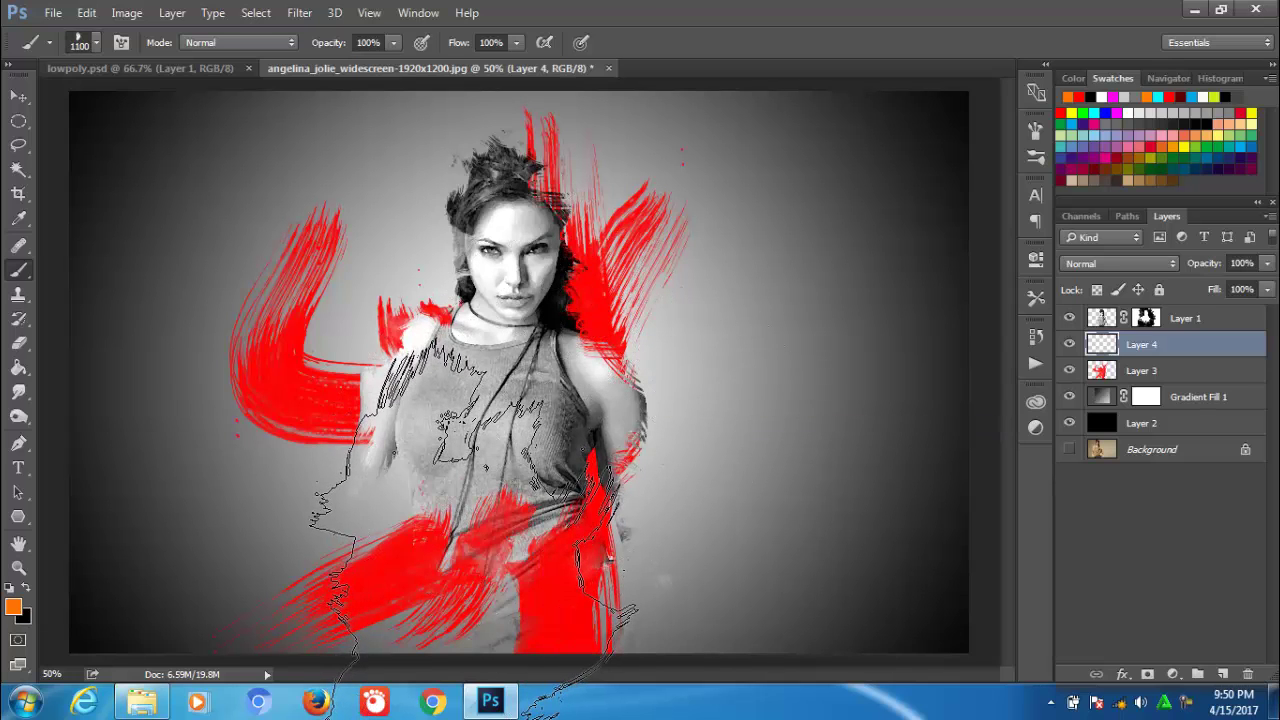
pyautogui.click(475, 525)
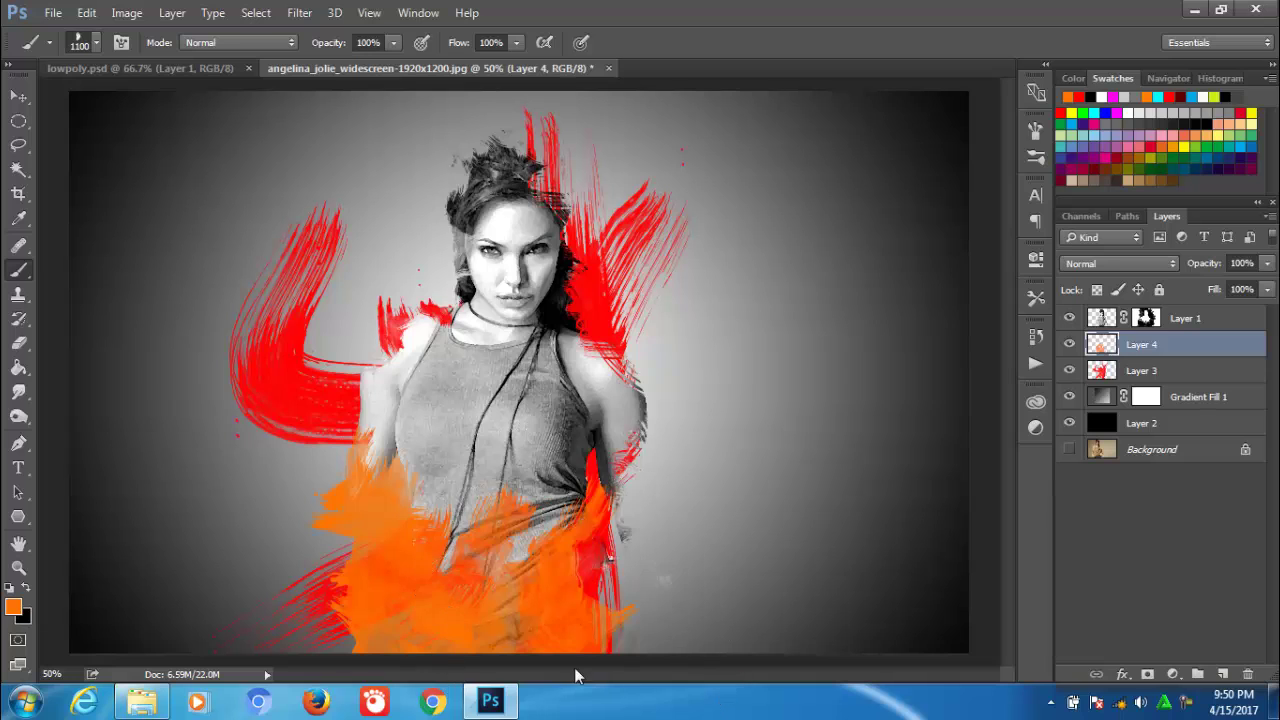
pyautogui.press('[')
pyautogui.press('[')
pyautogui.press('[')
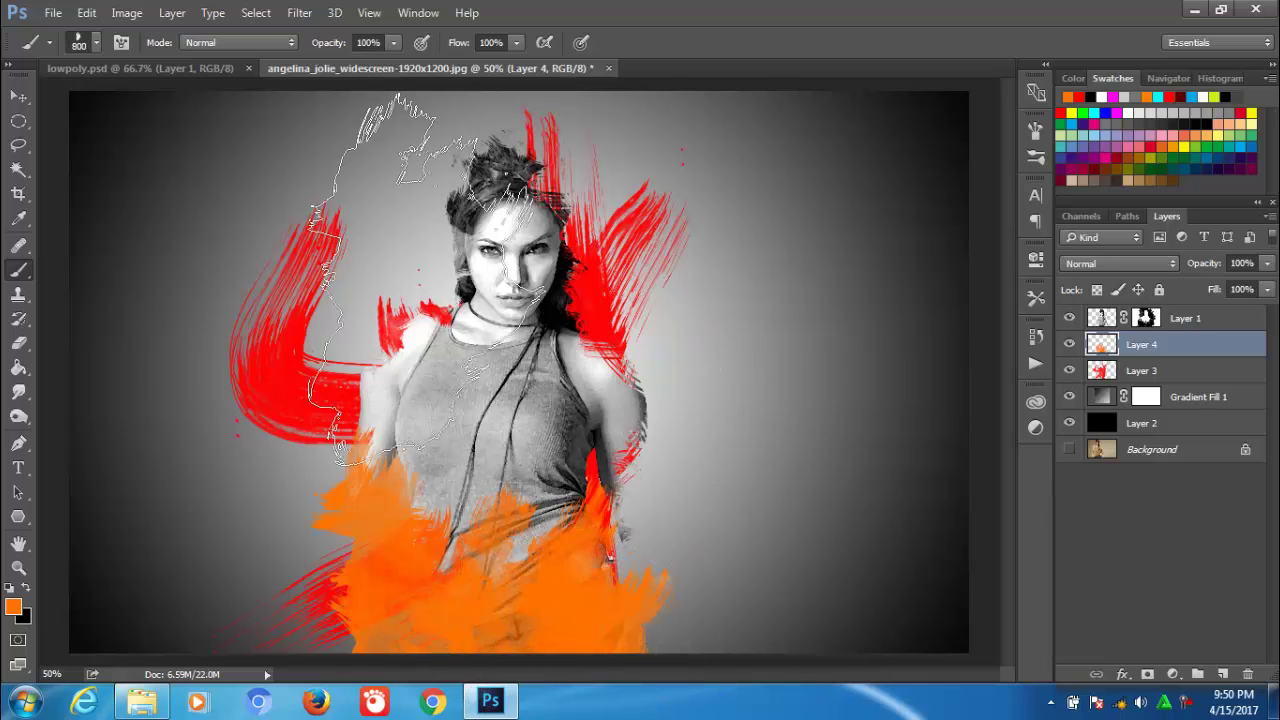
# With the 2467 splash brush at 1400 px, stamp orange beside the hair, left of the face and lower left.
pyautogui.rightClick(437, 365)
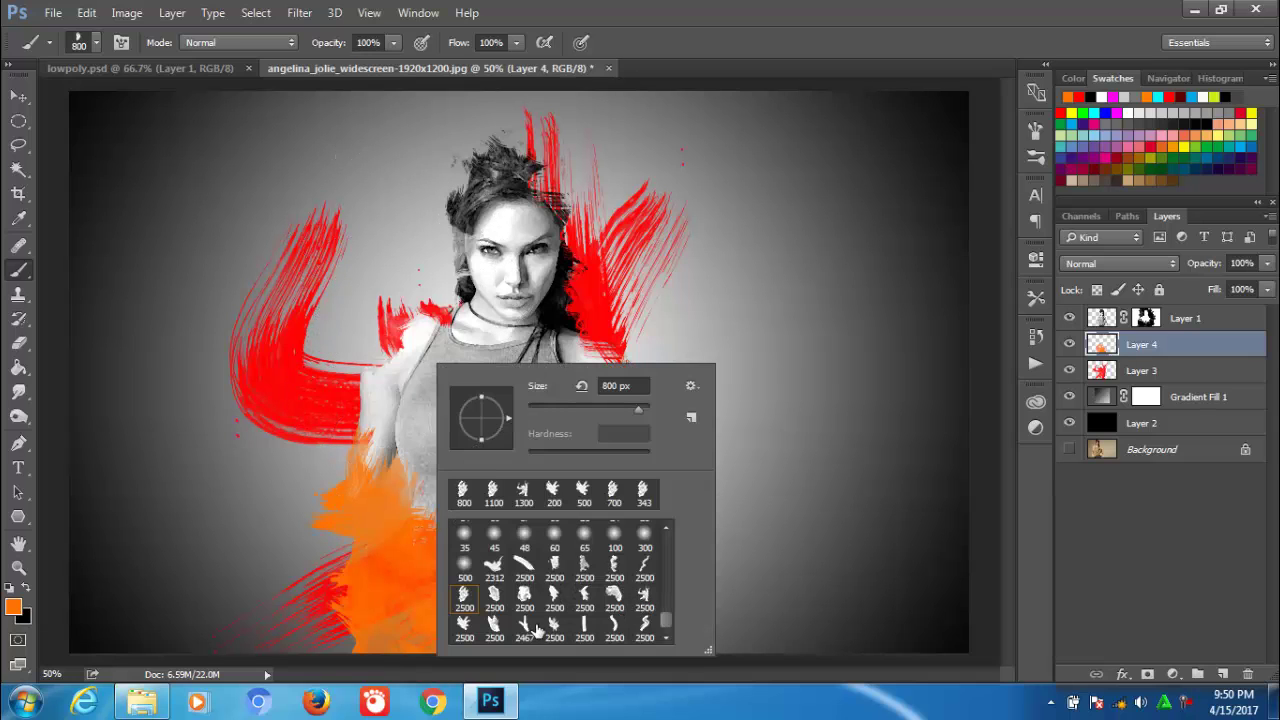
pyautogui.doubleClick(523, 632)
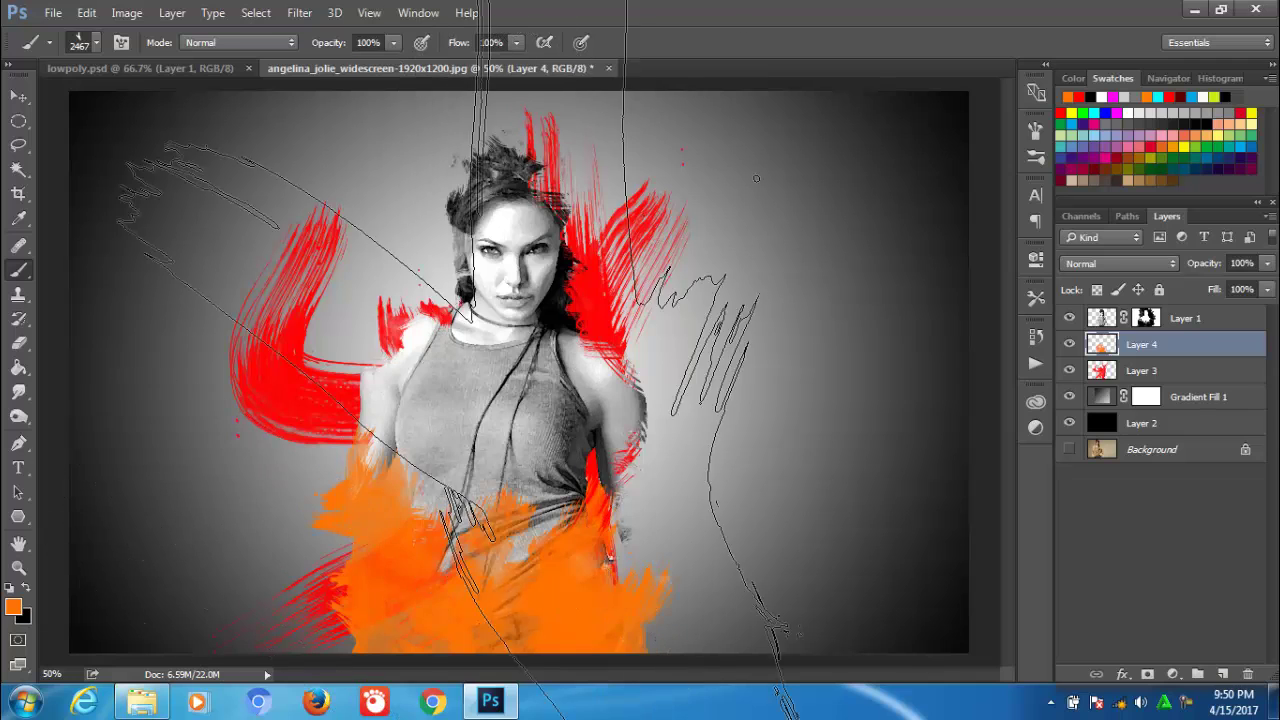
pyautogui.rightClick(476, 300)
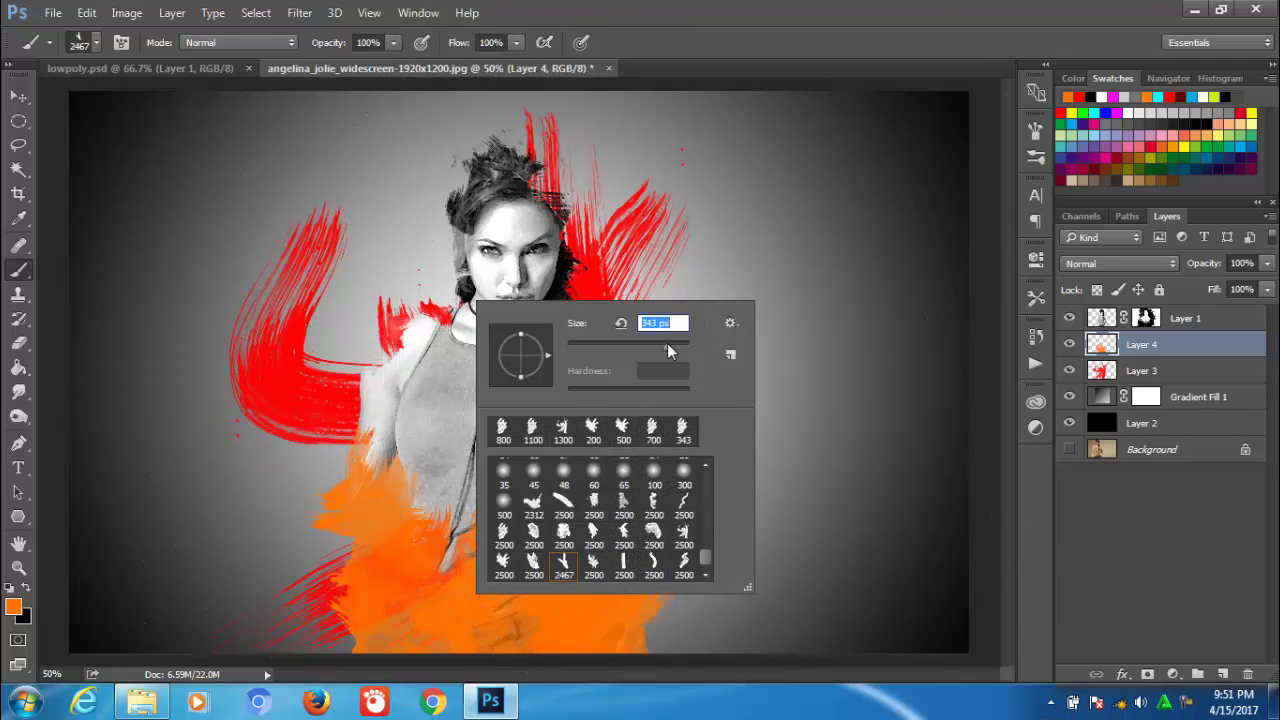
pyautogui.moveTo(679, 344); pyautogui.dragTo(684, 344)
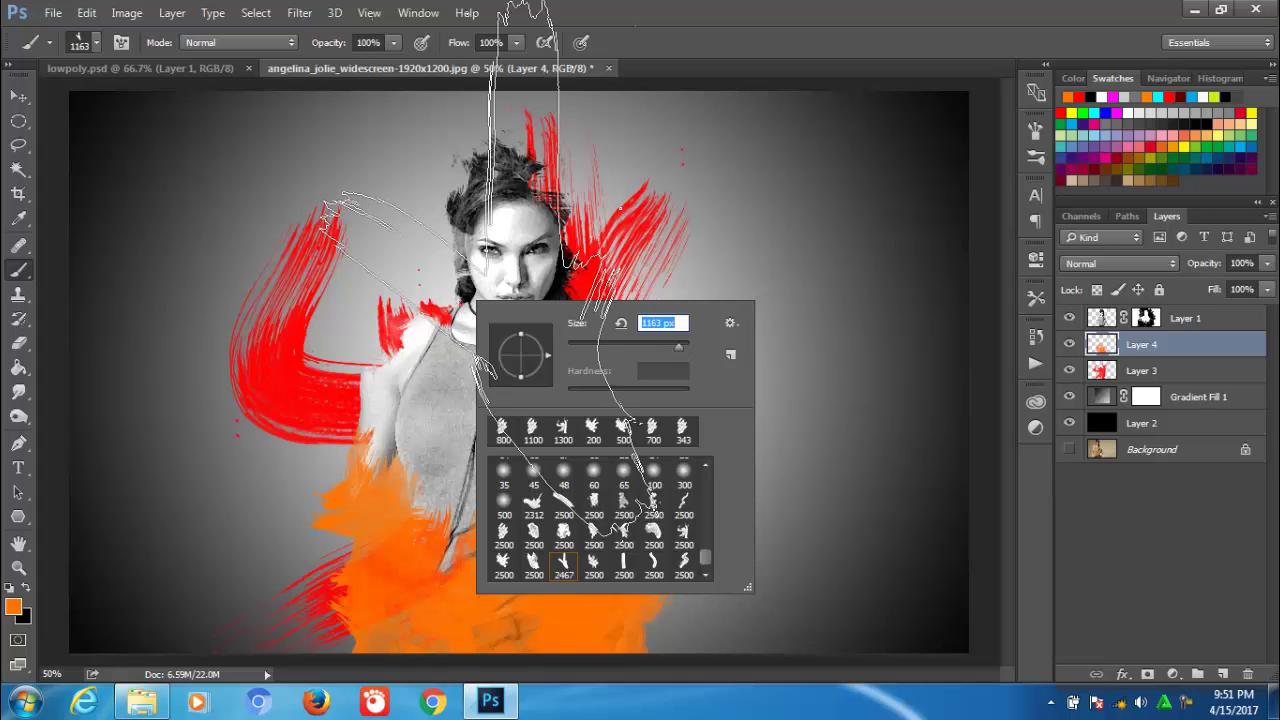
pyautogui.write('1400')
pyautogui.press('Return')
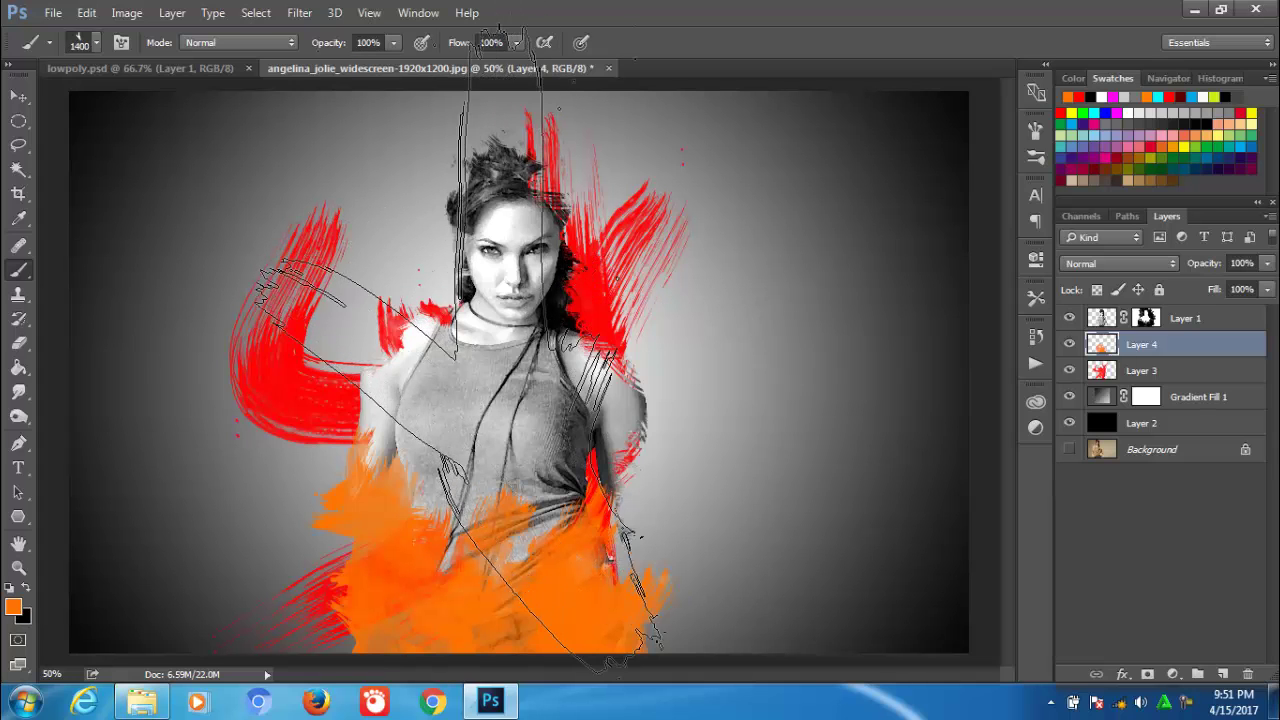
pyautogui.press(']')
pyautogui.press(']')
pyautogui.press(']')
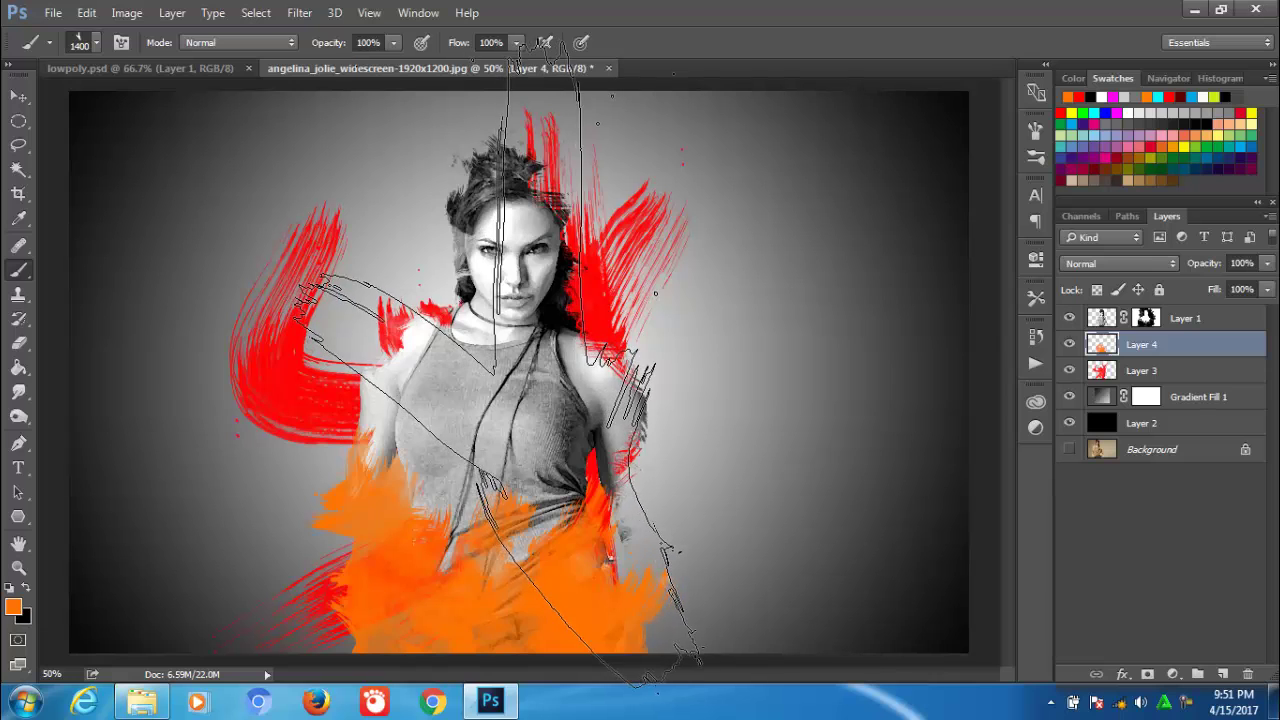
pyautogui.click(500, 375)
pyautogui.hotkey('ctrl', 'z')
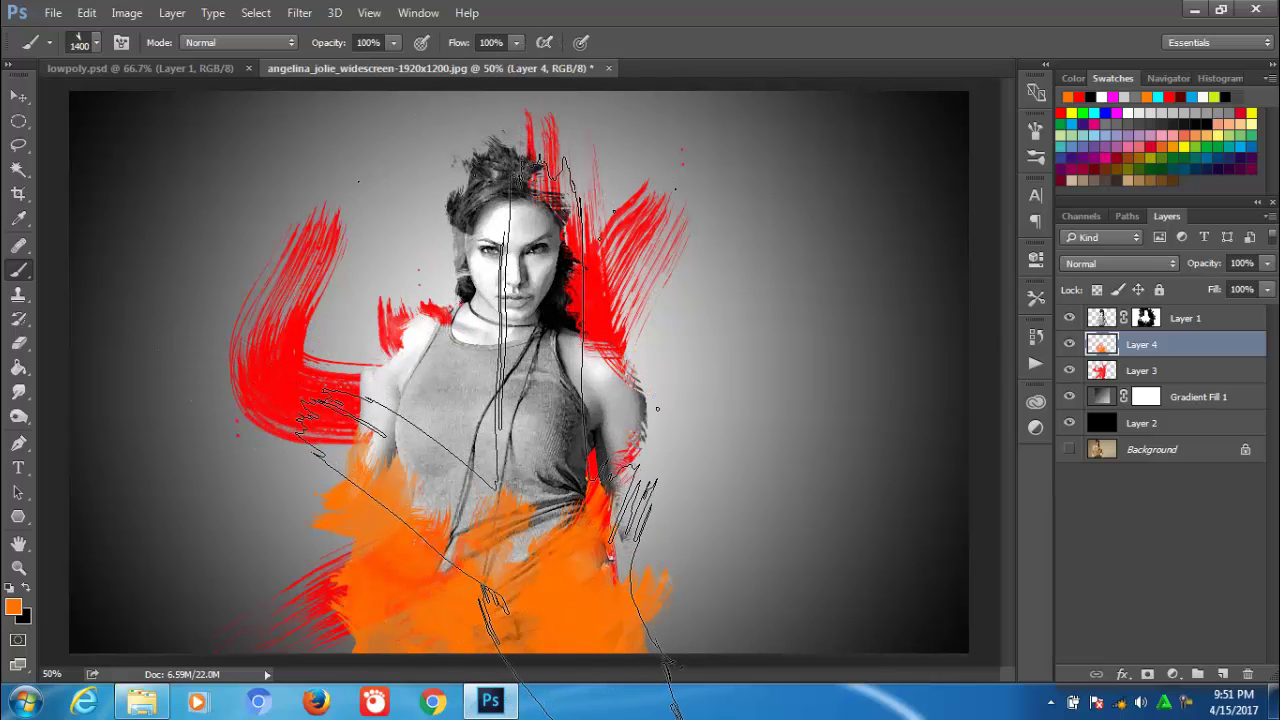
pyautogui.click(500, 400)
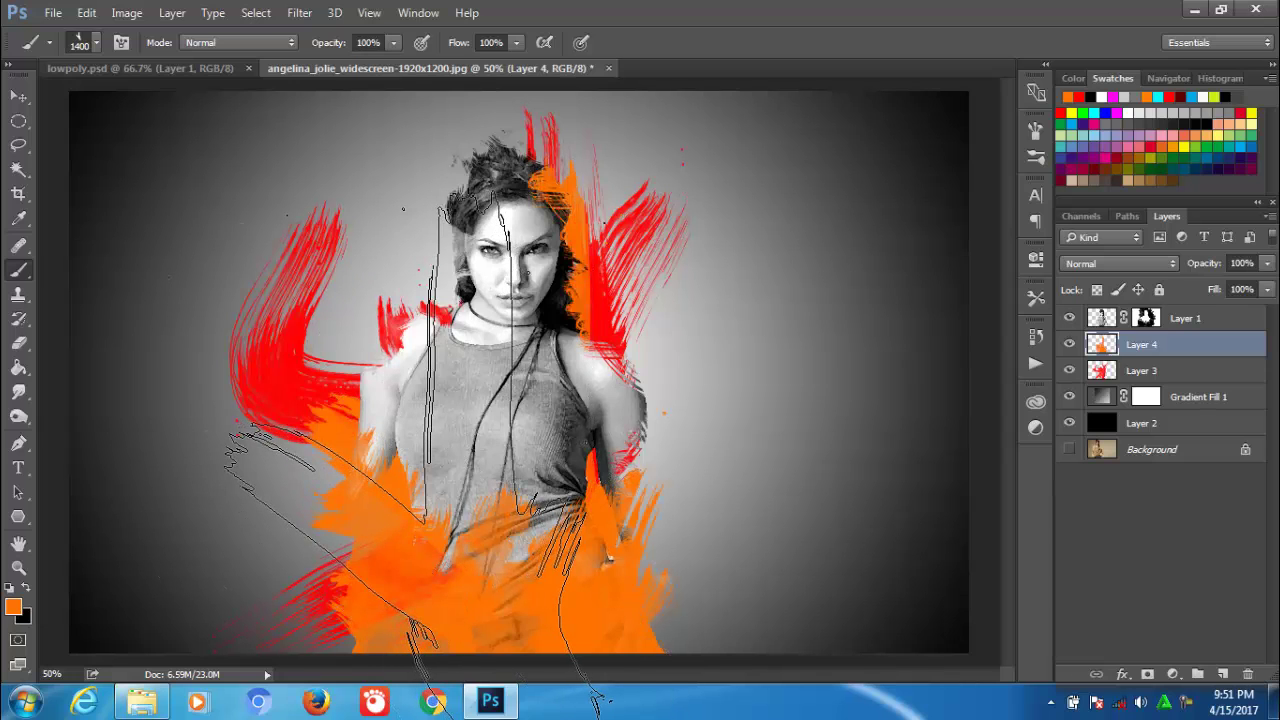
pyautogui.click(440, 440)
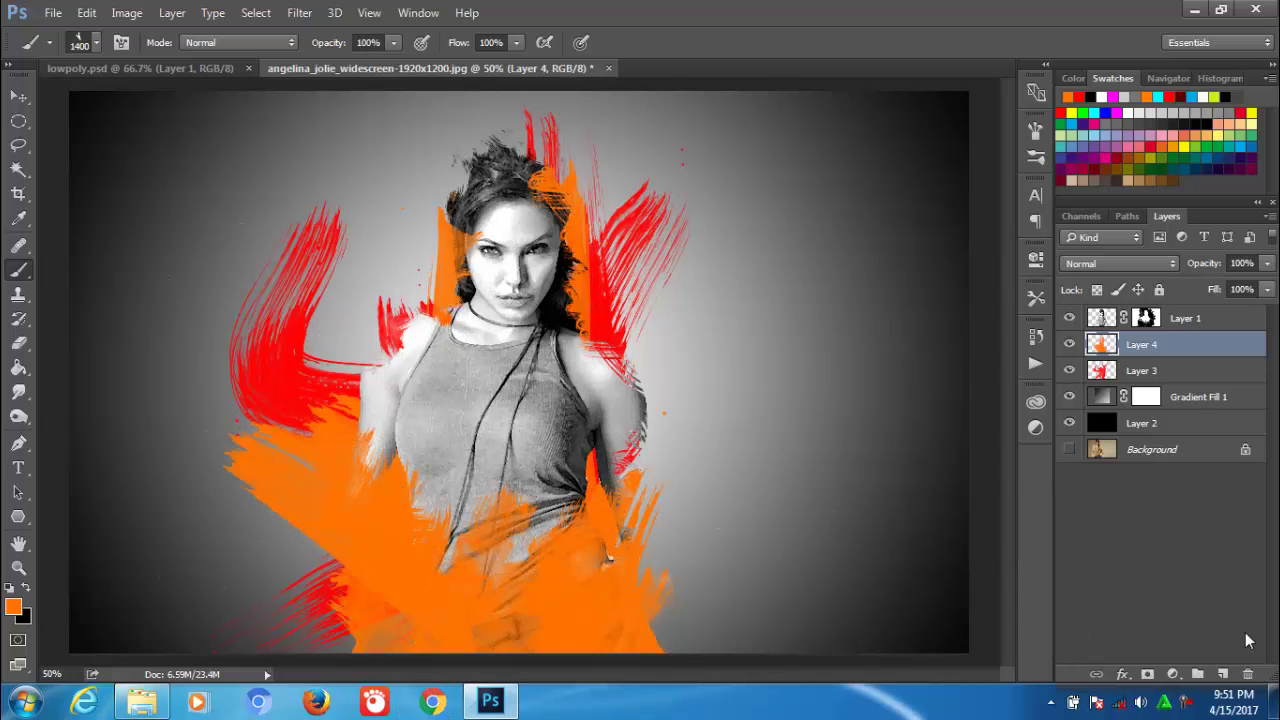
# Create Layer 5 and change the foreground colour from orange to cyan.
pyautogui.click(1225, 675)
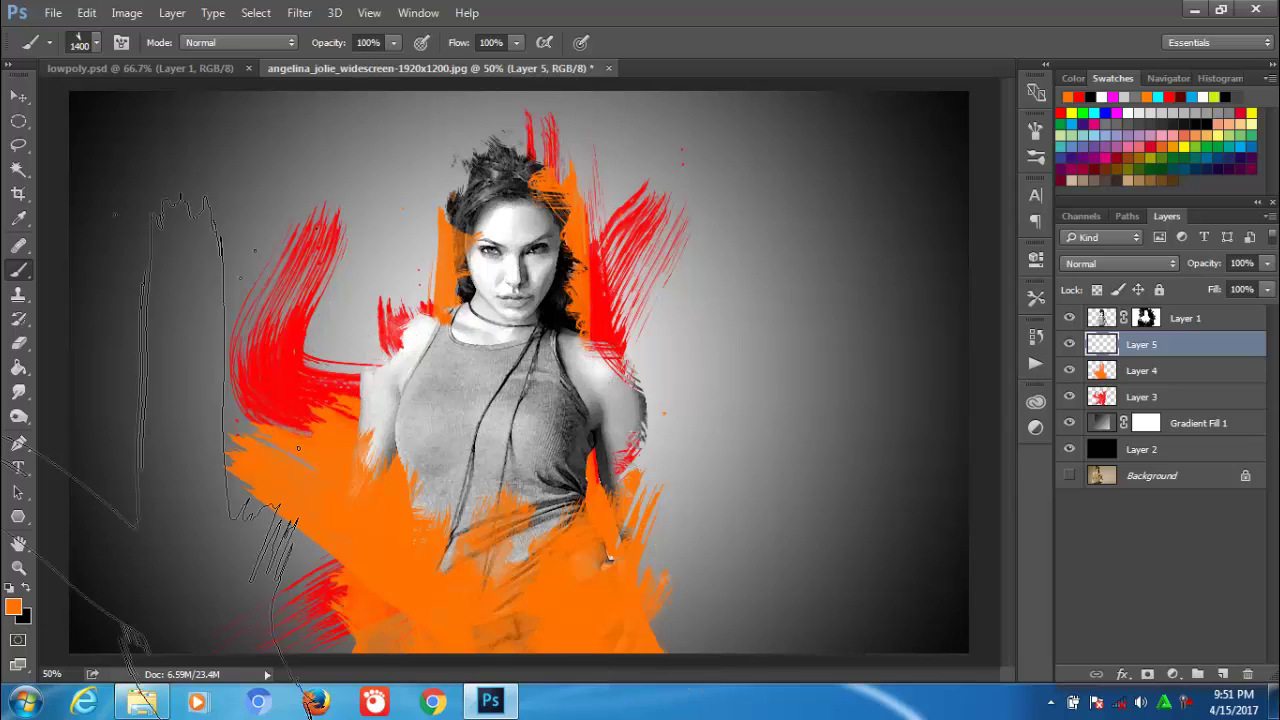
pyautogui.click(15, 606)
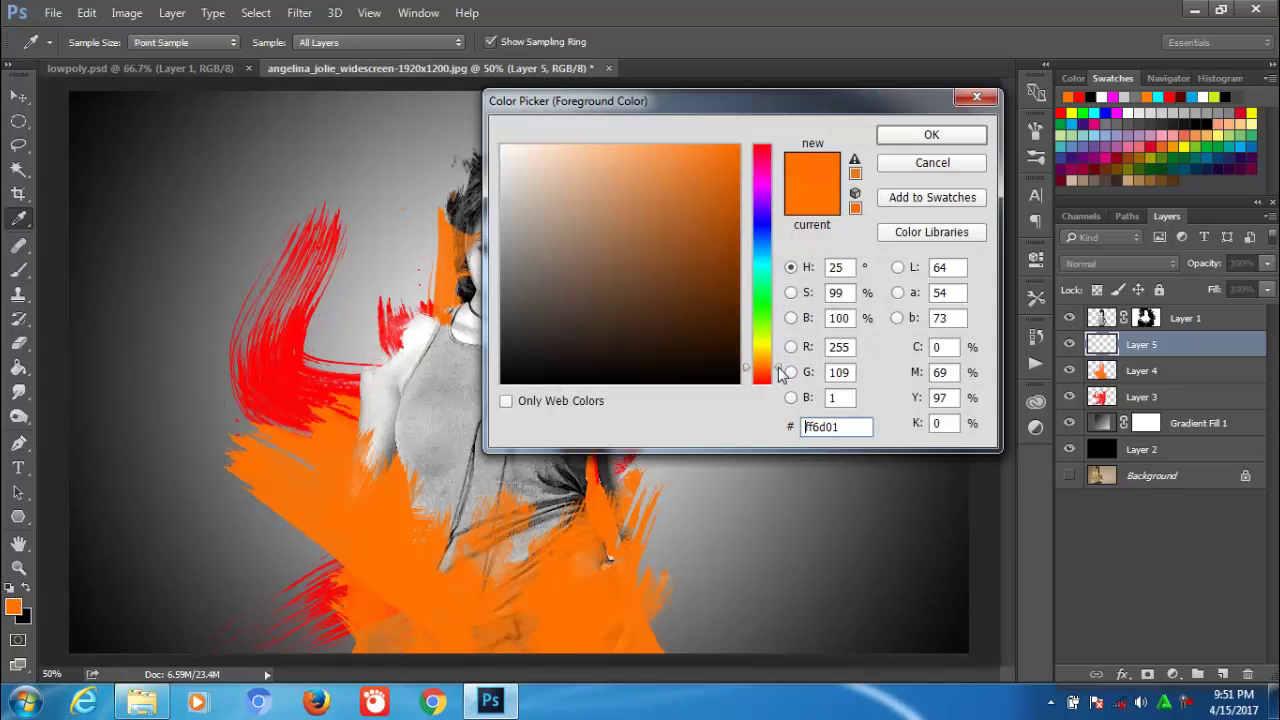
pyautogui.moveTo(778, 372); pyautogui.dragTo(778, 256)
pyautogui.click(931, 136)
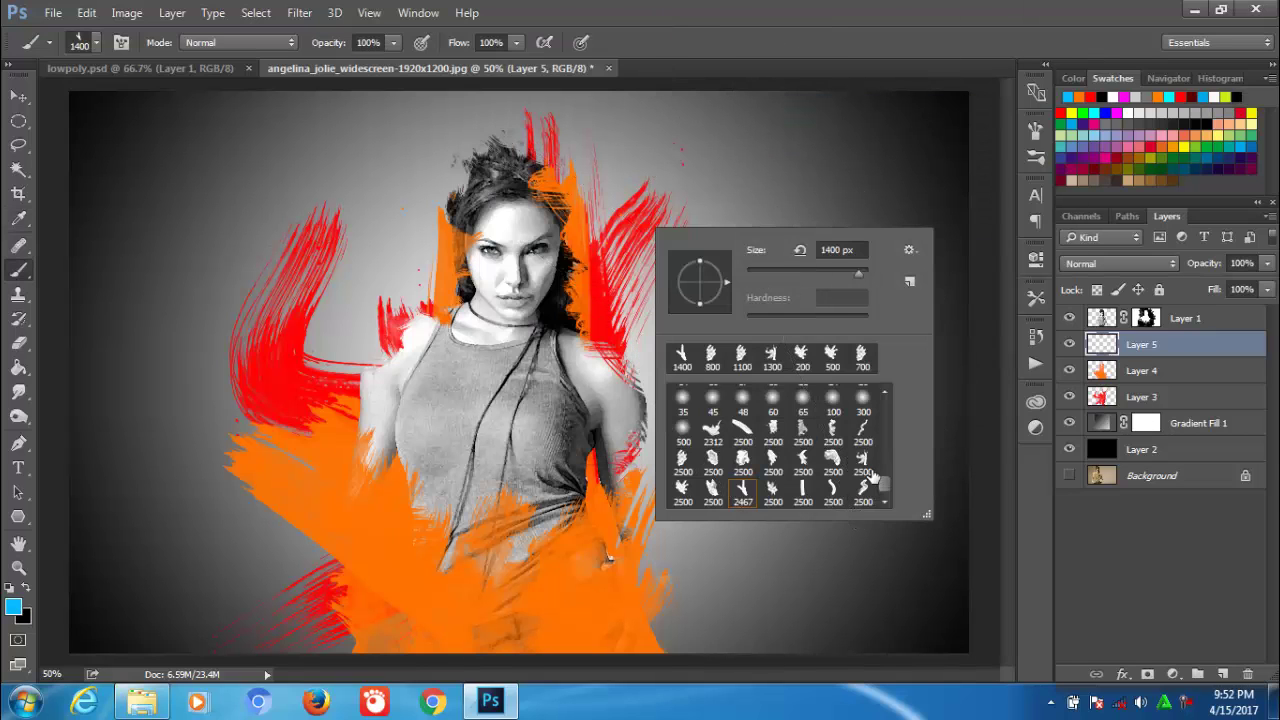
# Stamp blue splashes over and left of the woman with the 2500 splash brush at 1163 px, then add Layer 6.
pyautogui.doubleClick(682, 458)
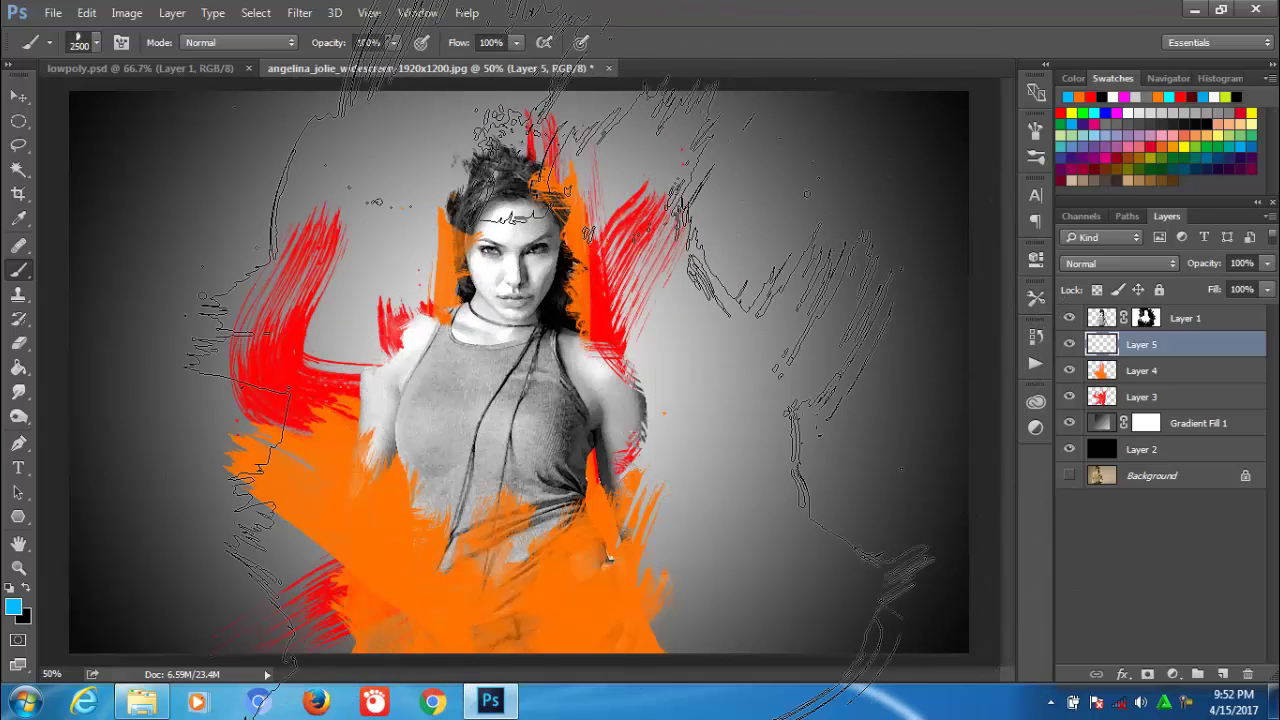
pyautogui.rightClick(562, 394)
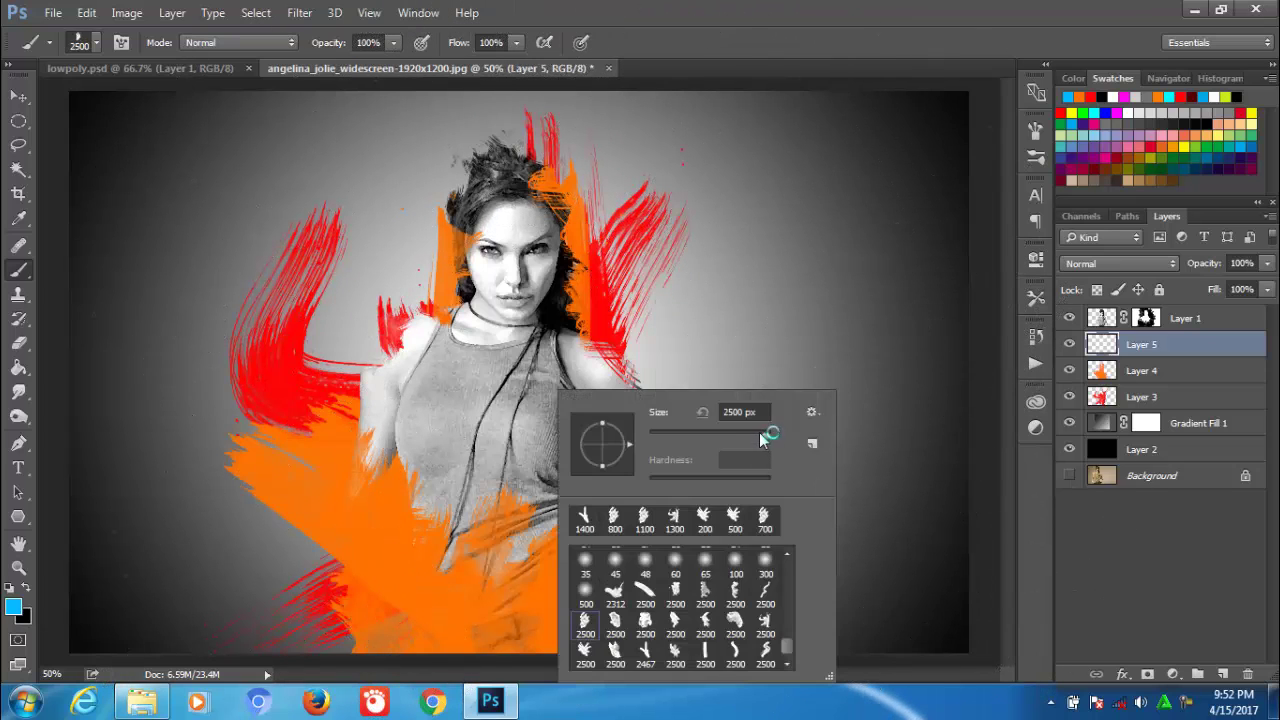
pyautogui.moveTo(760, 440); pyautogui.dragTo(700, 440)
pyautogui.press('Return')
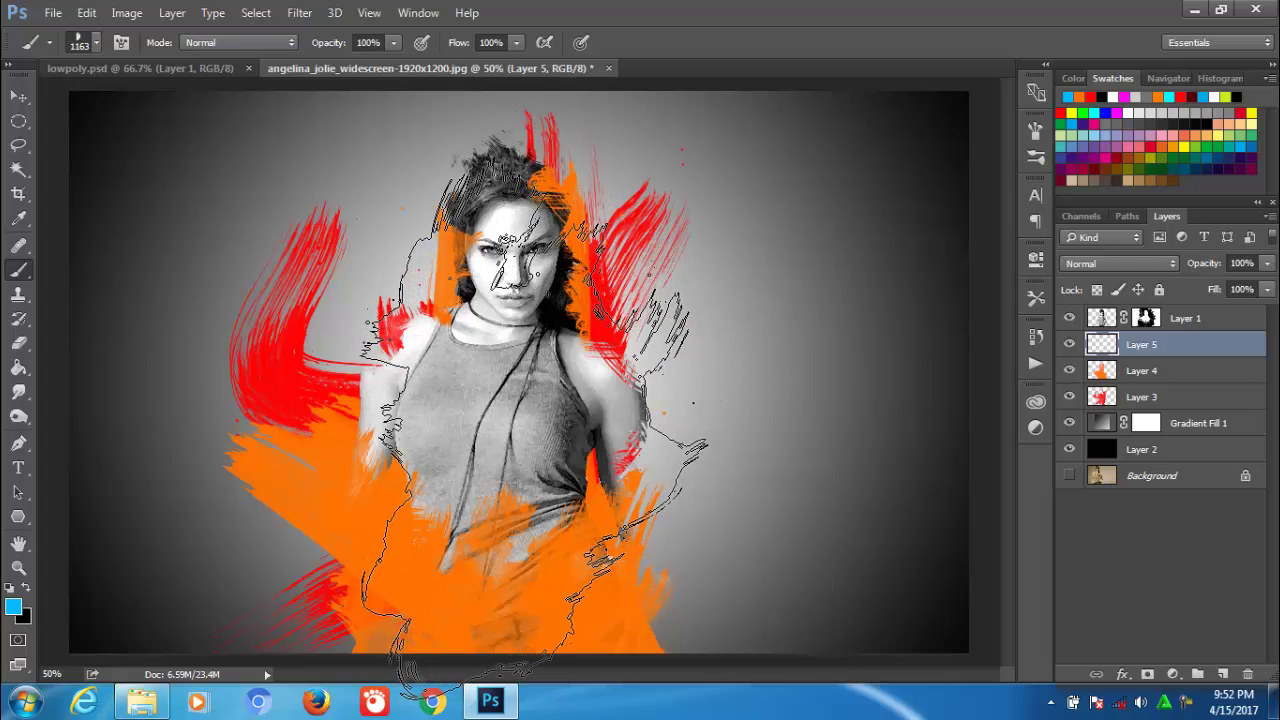
pyautogui.click(535, 405)
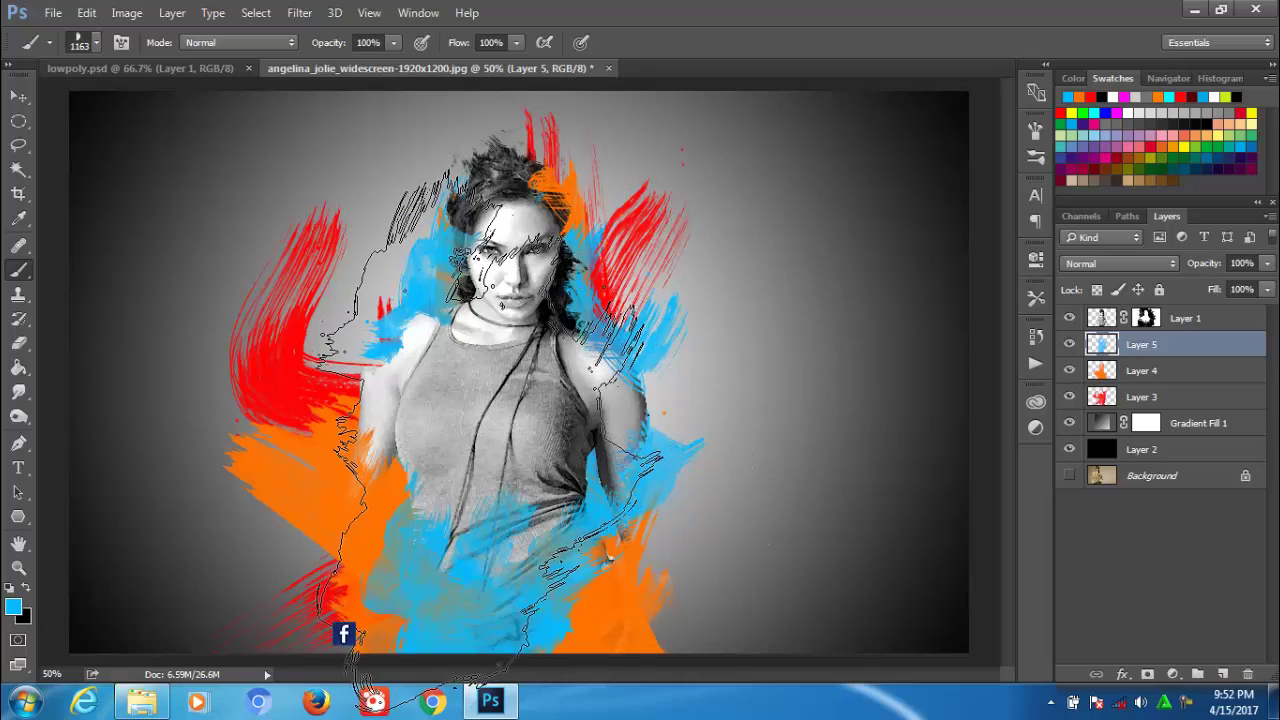
pyautogui.click(480, 430)
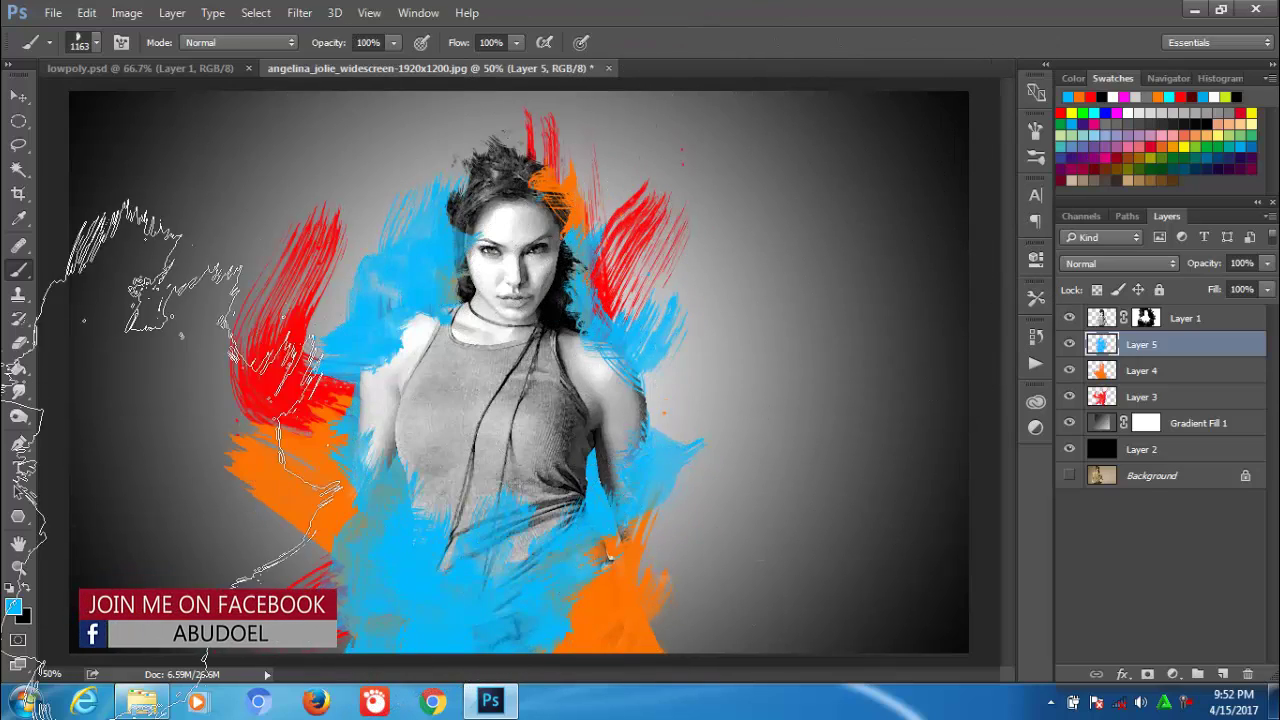
pyautogui.click(1221, 676)
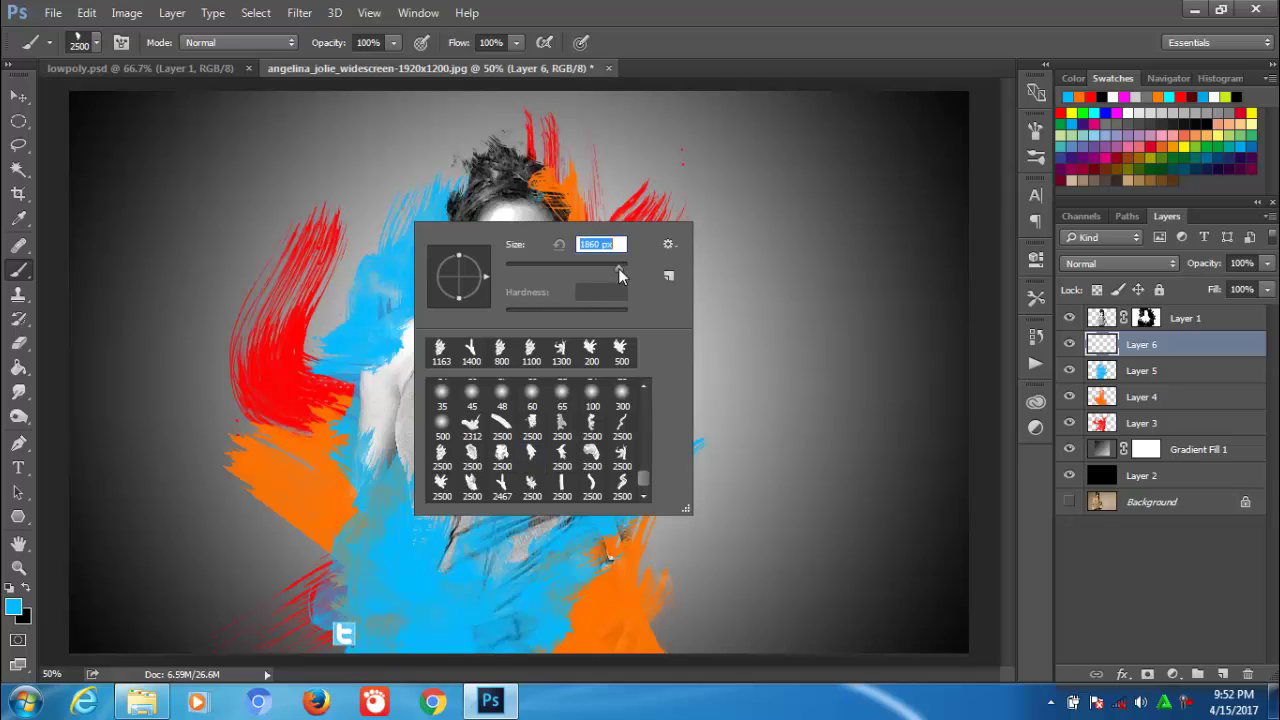
# Shrink the brush to a few hundred px and set the foreground colour to pure black (000000).
pyautogui.moveTo(616, 267); pyautogui.dragTo(617, 267)
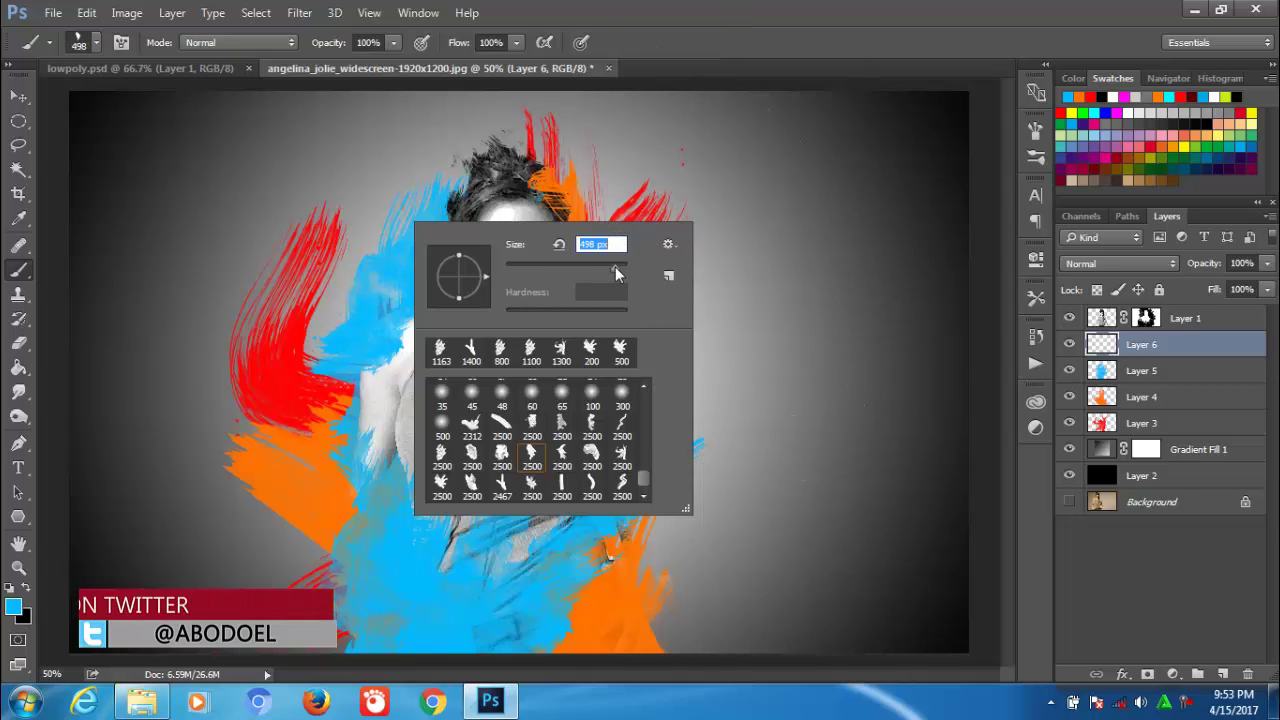
pyautogui.press('Return')
pyautogui.click(14, 606)
pyautogui.click(508, 342)
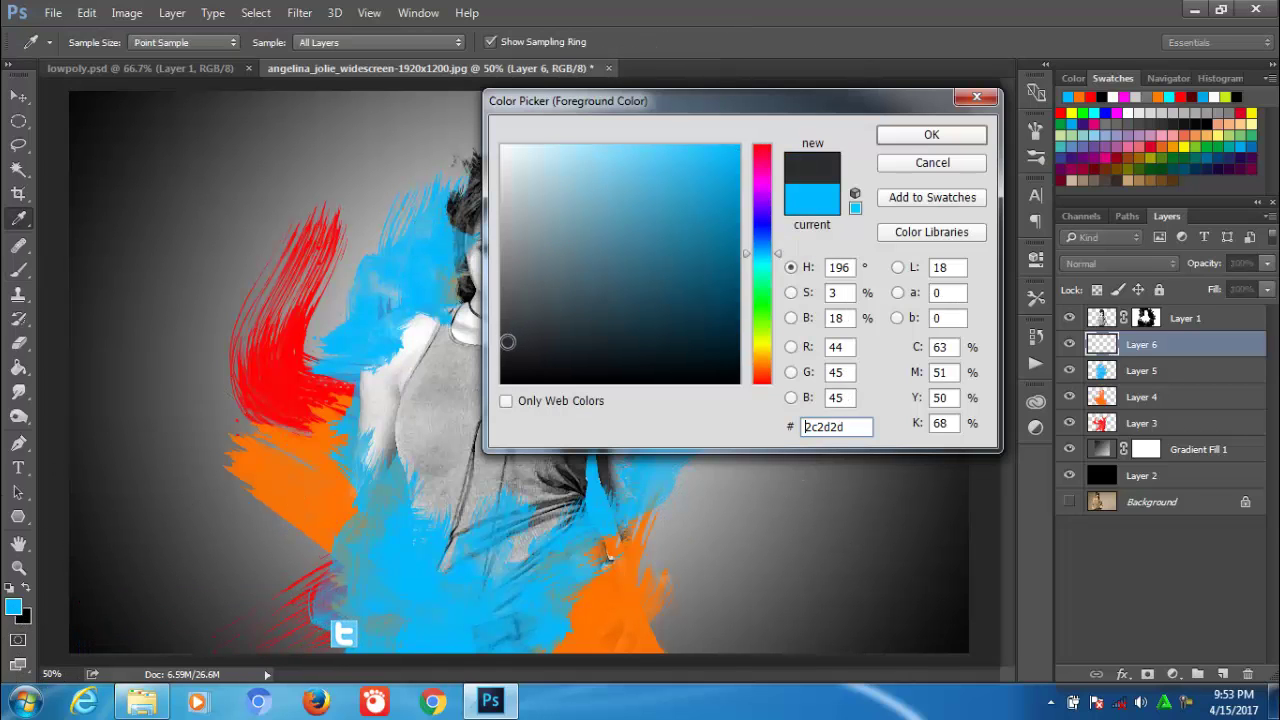
pyautogui.click(478, 176)
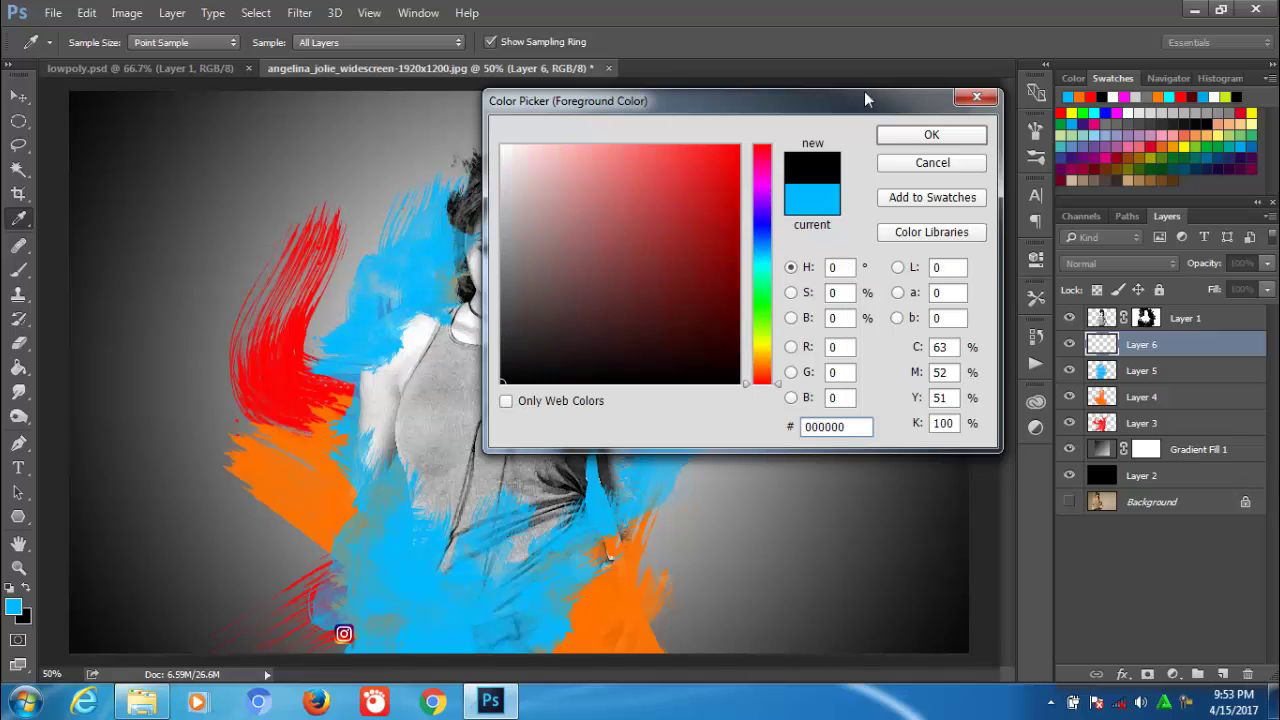
pyautogui.click(914, 134)
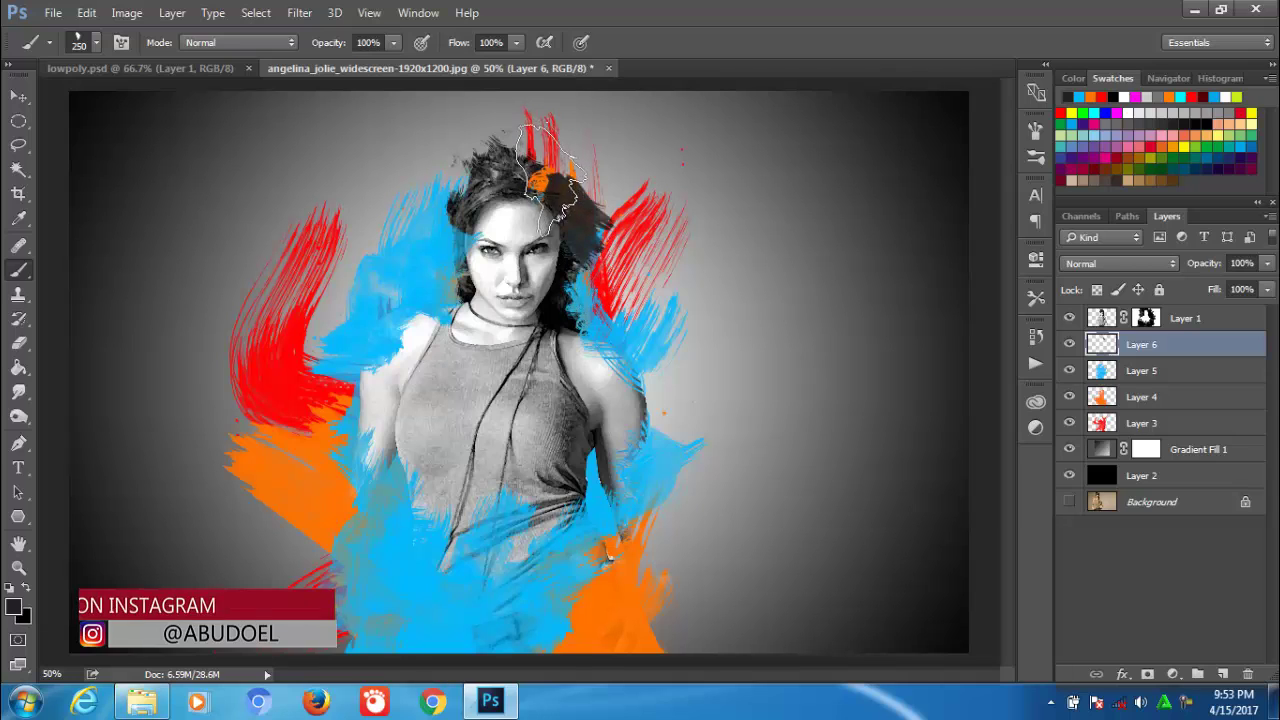
# Paint black over the orange behind the hair on both sides, then add Layer 7.
pyautogui.moveTo(592, 265)
pyautogui.mouseDown()
pyautogui.moveTo(578, 168)
pyautogui.moveTo(568, 178)
pyautogui.mouseUp()
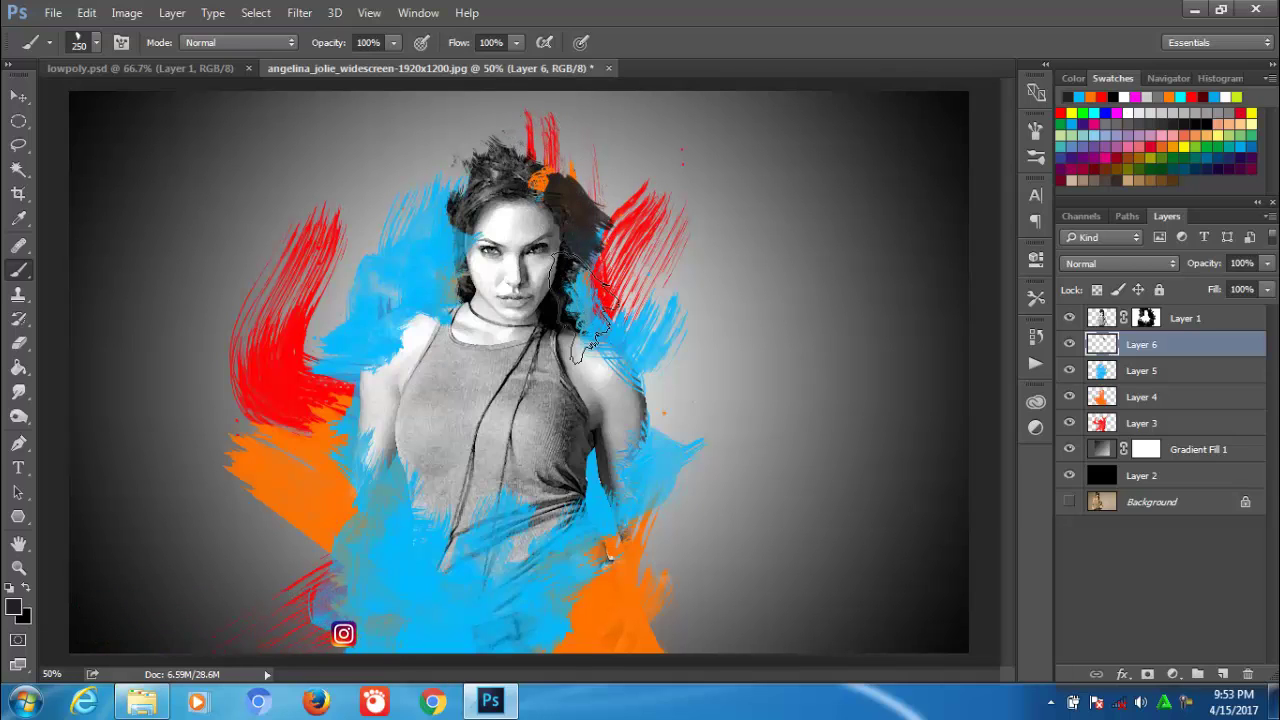
pyautogui.moveTo(580, 290)
pyautogui.mouseDown()
pyautogui.moveTo(586, 229)
pyautogui.moveTo(571, 271)
pyautogui.moveTo(509, 229)
pyautogui.moveTo(480, 232)
pyautogui.moveTo(470, 300)
pyautogui.moveTo(440, 360)
pyautogui.mouseUp()
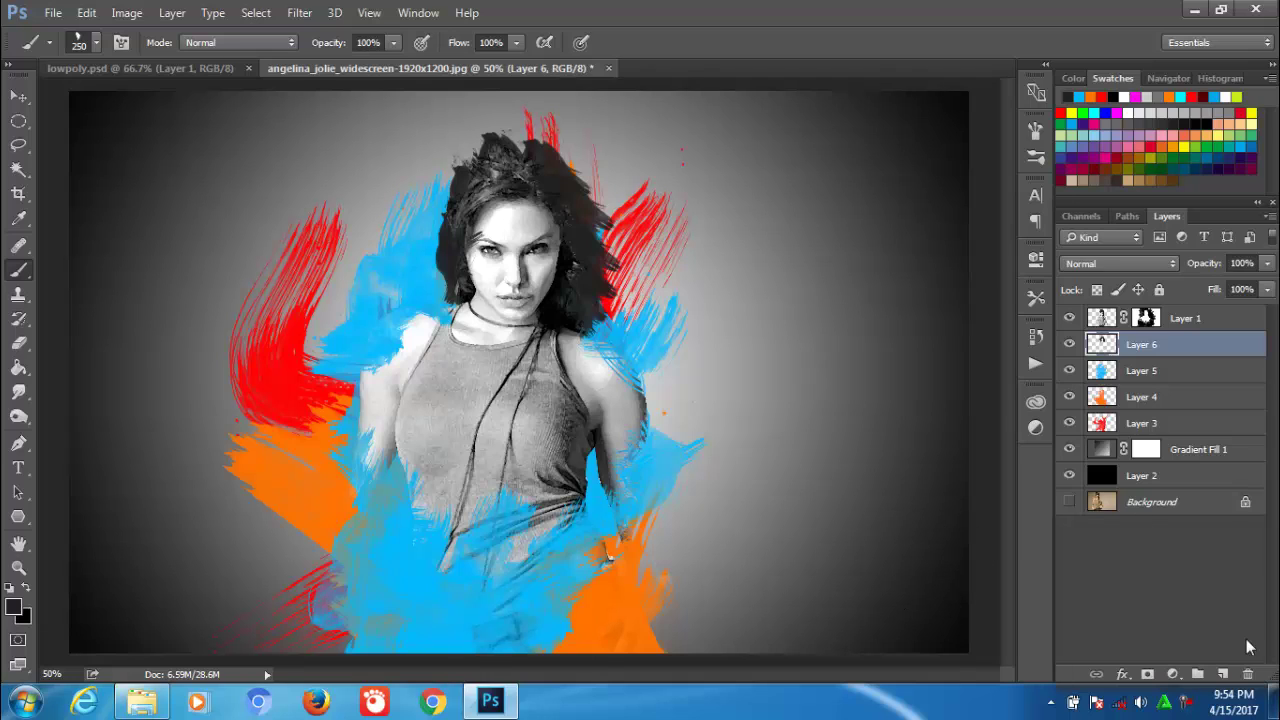
pyautogui.click(1222, 674)
# Pick a splash brush tip at about 1512 px and set the foreground to bright, saturated red.
pyautogui.rightClick(446, 282)
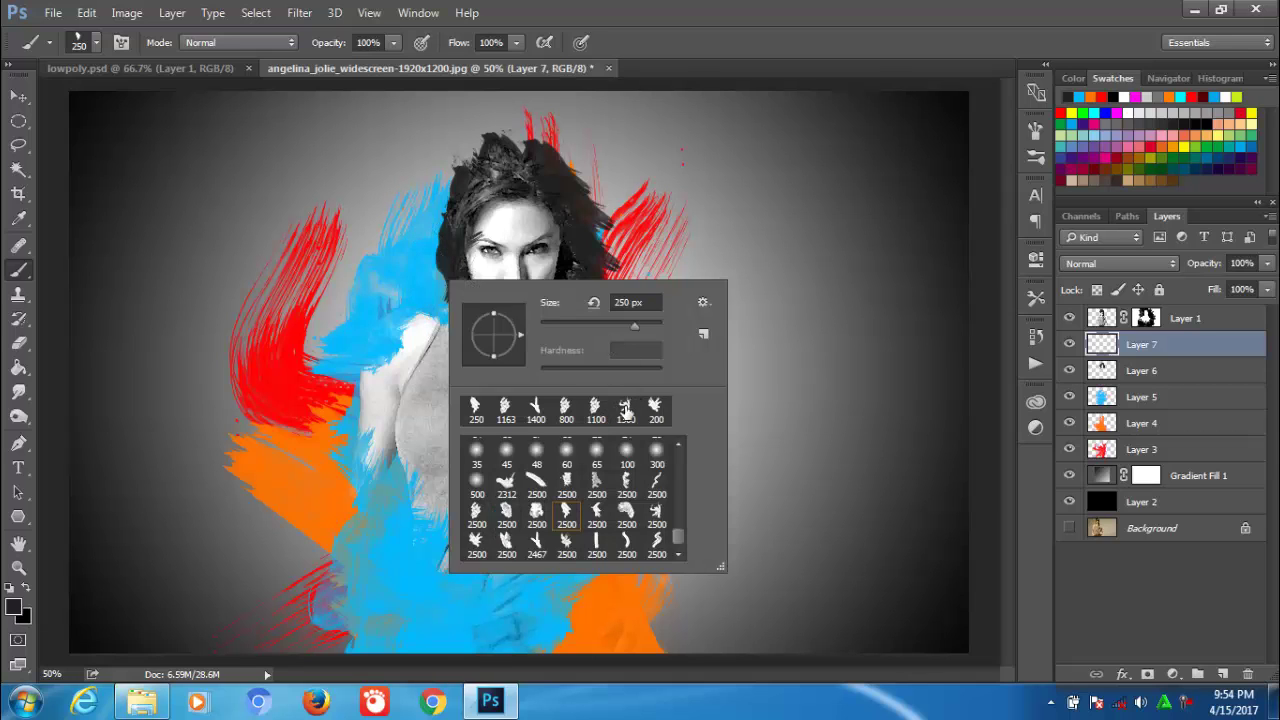
pyautogui.click(655, 408)
pyautogui.moveTo(652, 323); pyautogui.dragTo(652, 326)
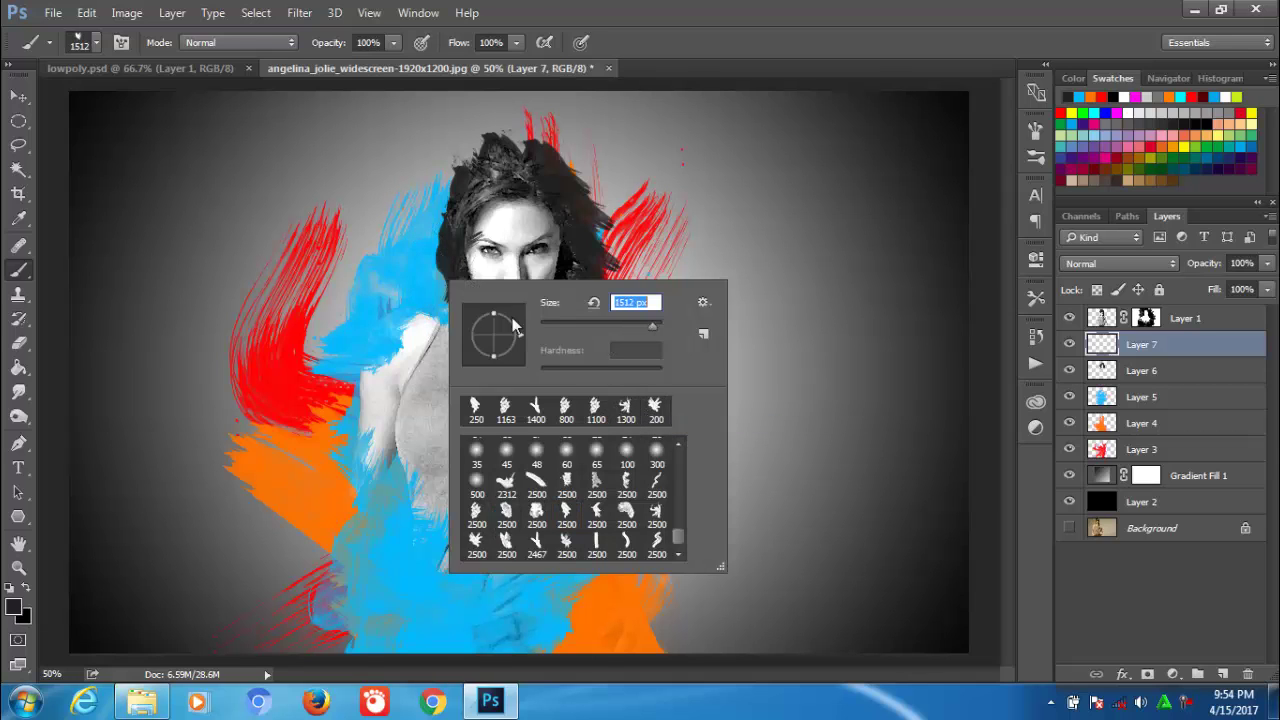
pyautogui.press('Return')
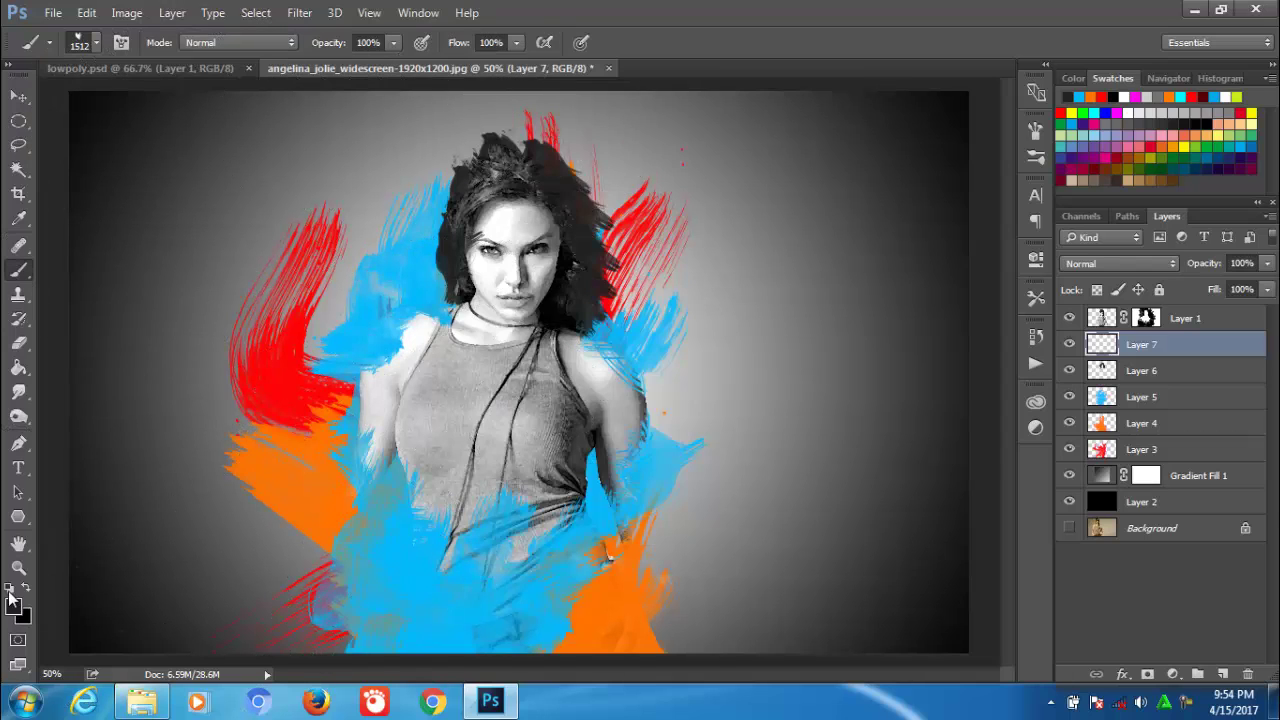
pyautogui.click(14, 606)
pyautogui.moveTo(783, 374); pyautogui.dragTo(779, 390)
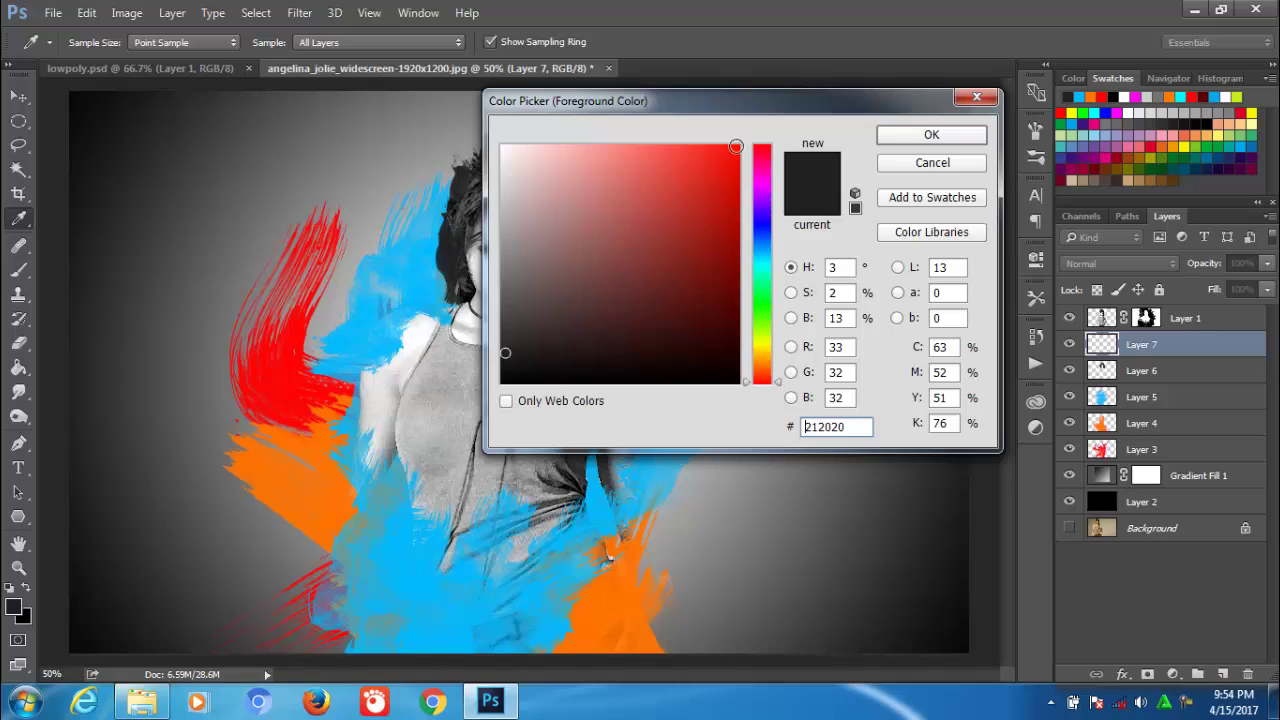
pyautogui.moveTo(736, 146); pyautogui.dragTo(738, 147)
pyautogui.click(931, 134)
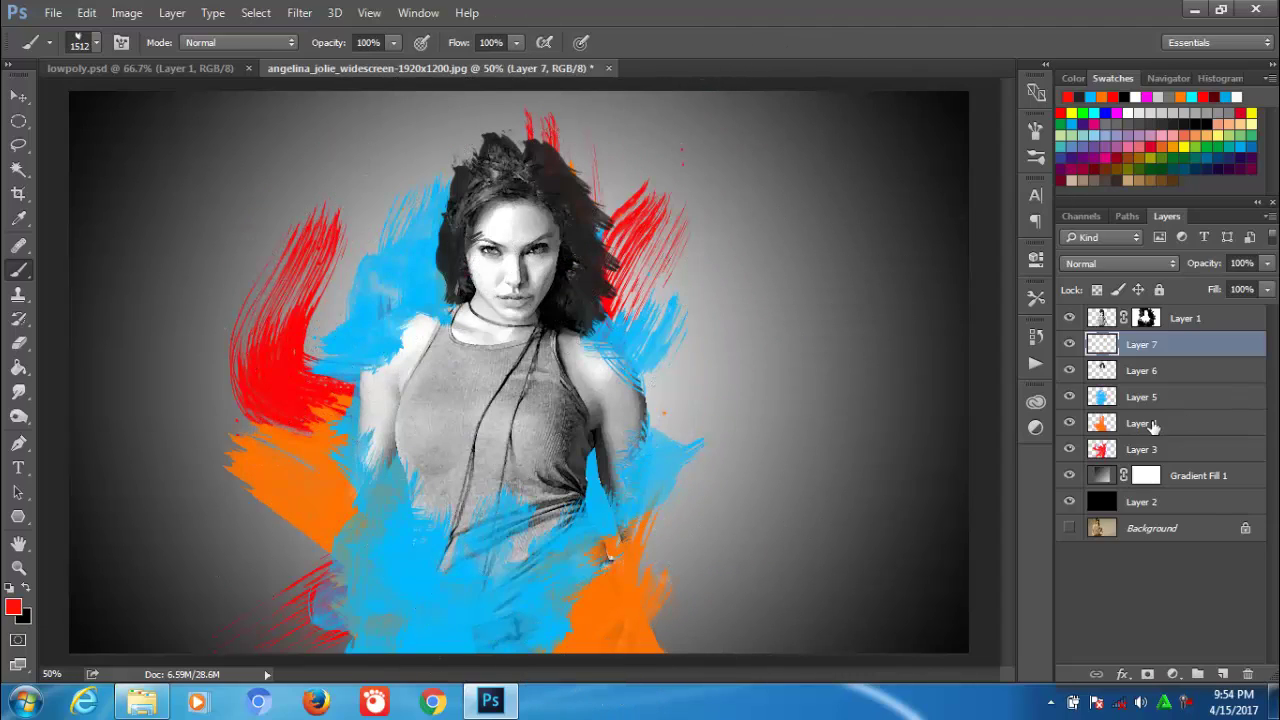
# Move Layer 7 down in the Layers panel to sit just above Layer 3.
pyautogui.moveTo(1185, 356); pyautogui.dragTo(1165, 440)
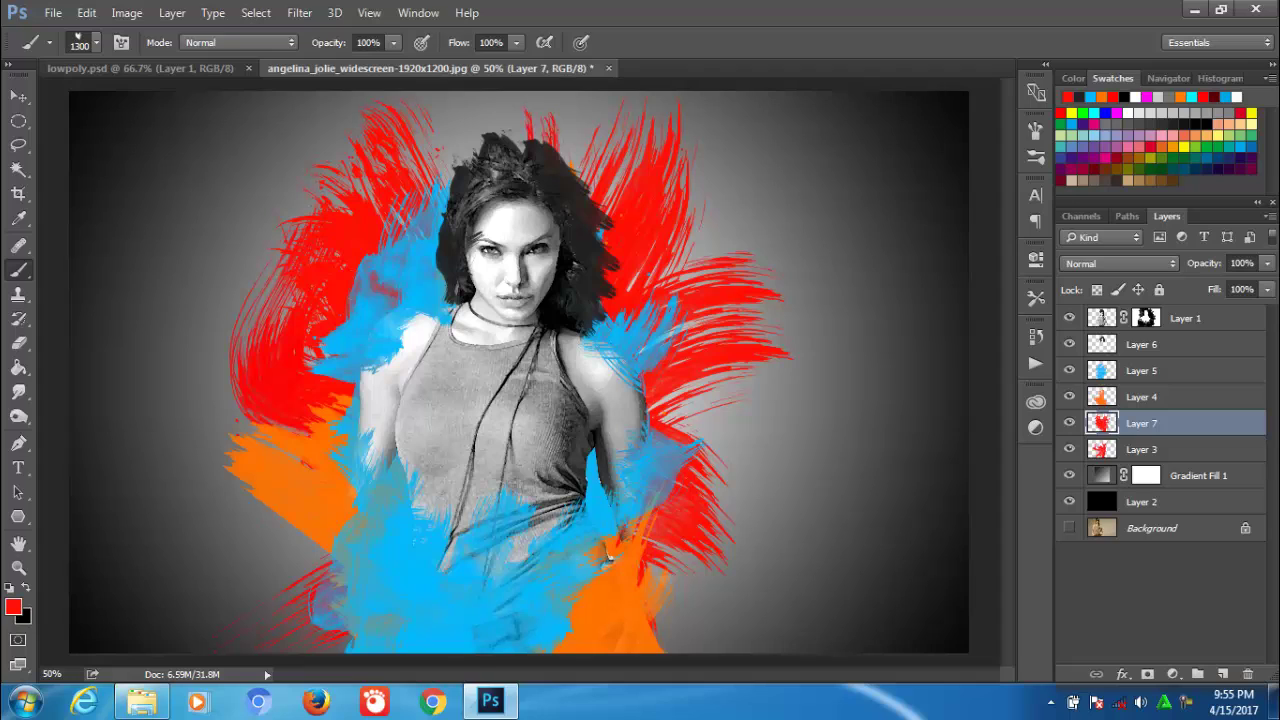
pyautogui.click(1047, 648)
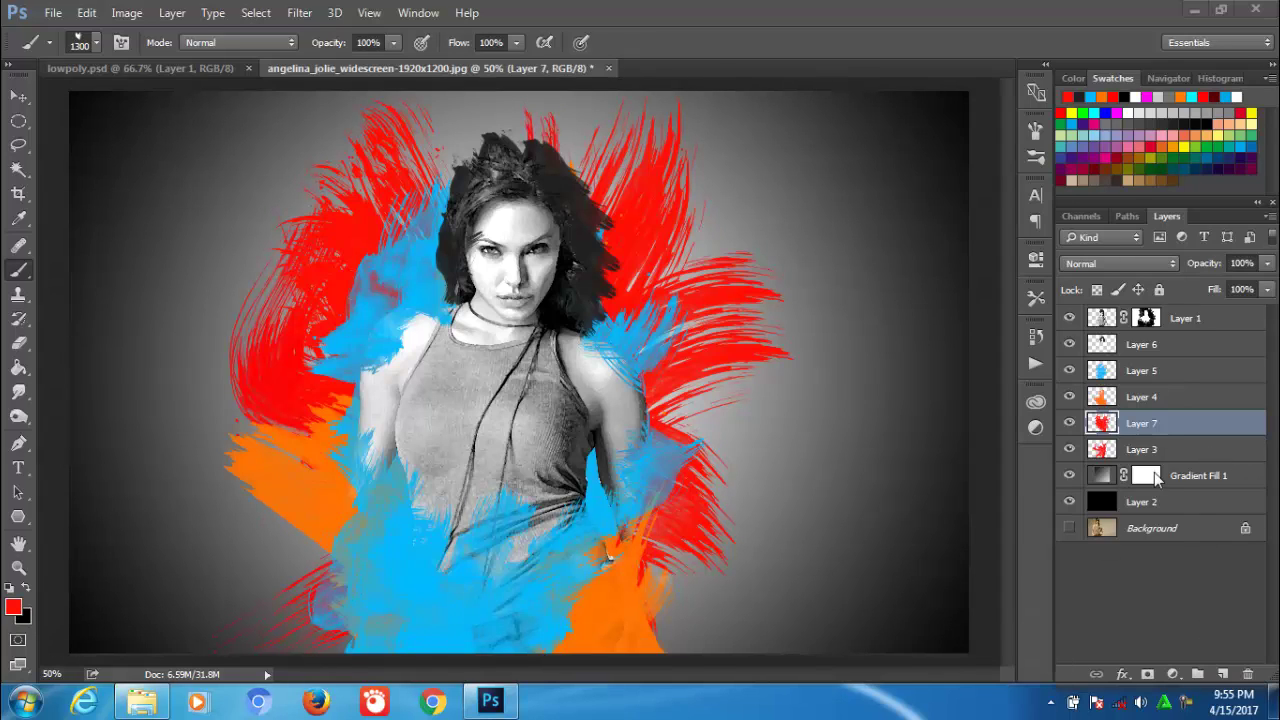
pyautogui.click(1219, 675)
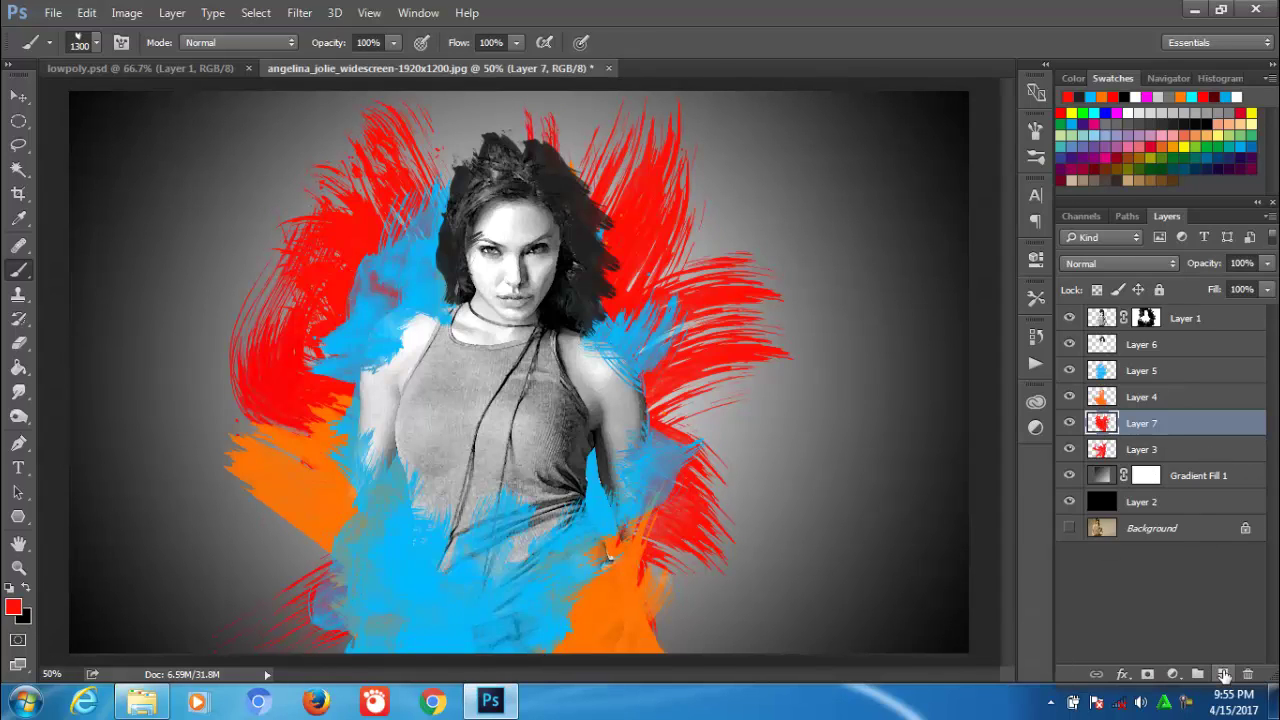
# On new Layer 8, sample the existing blue and paint blue splashes around the woman with a 900 px brush.
pyautogui.click(1224, 676)
pyautogui.click(15, 610)
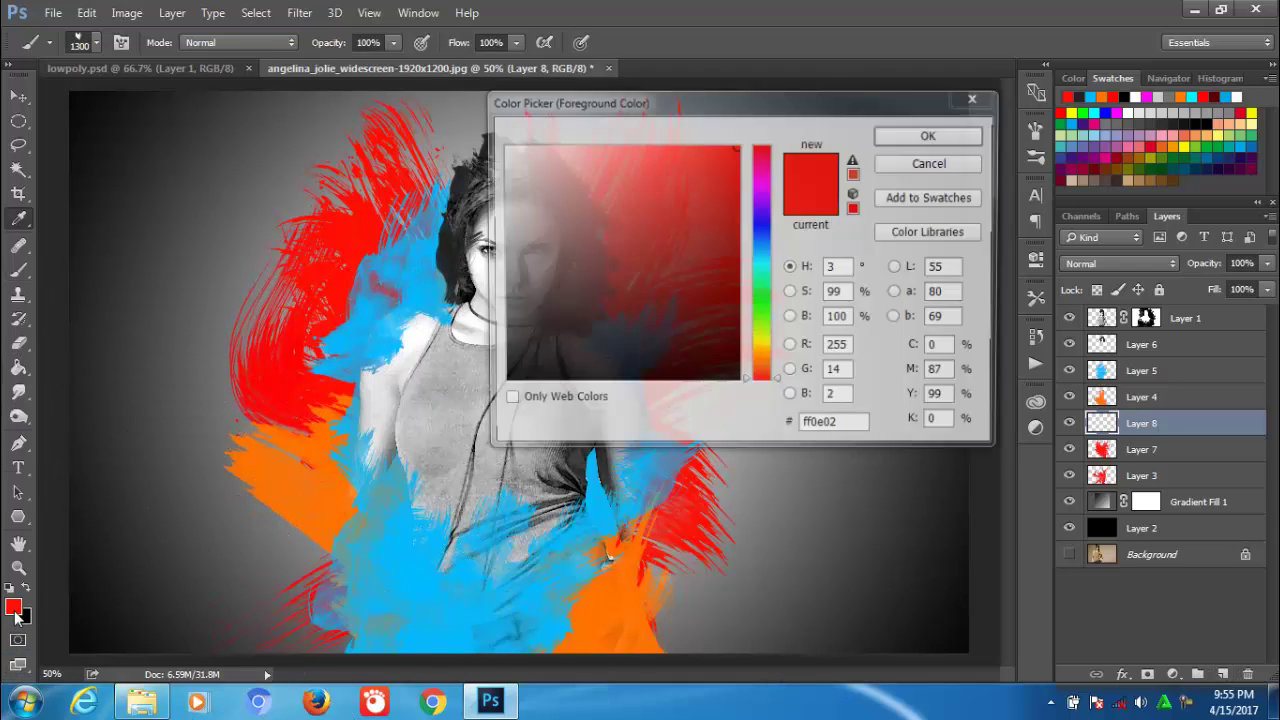
pyautogui.click(386, 340)
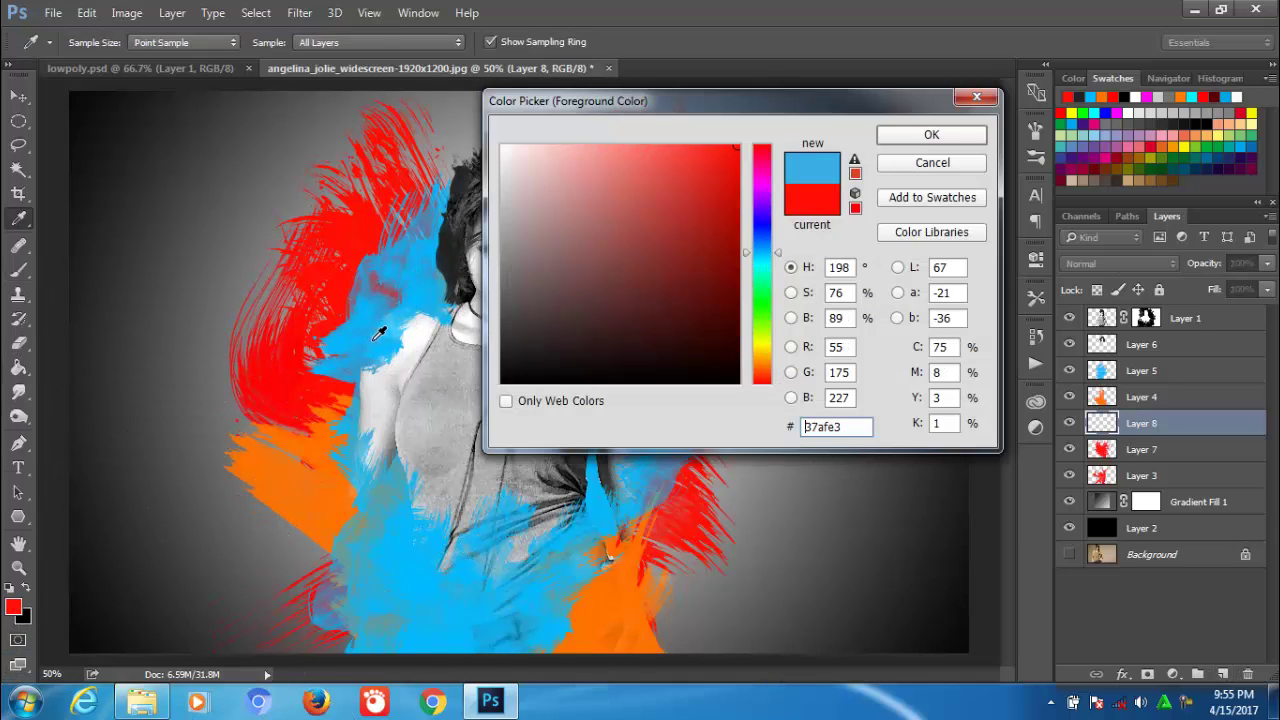
pyautogui.click(930, 134)
pyautogui.press('b')
pyautogui.press('[')
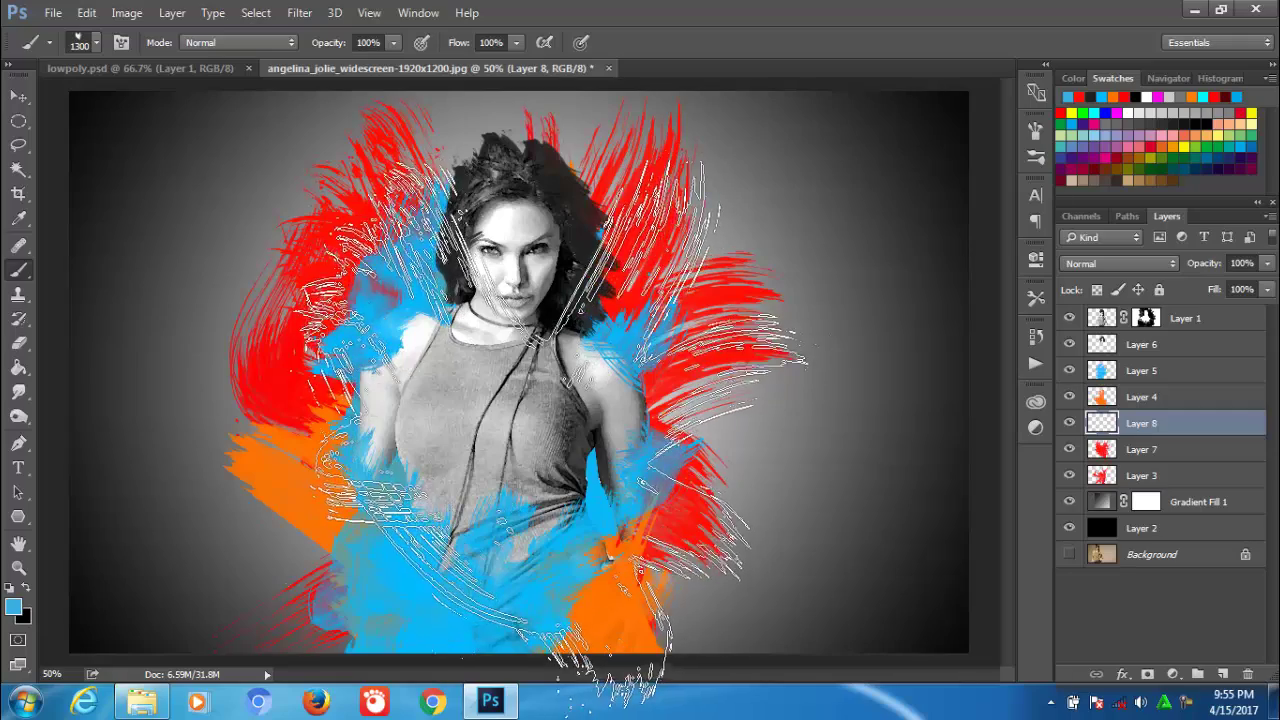
pyautogui.press('[')
pyautogui.press('[')
pyautogui.press('[')
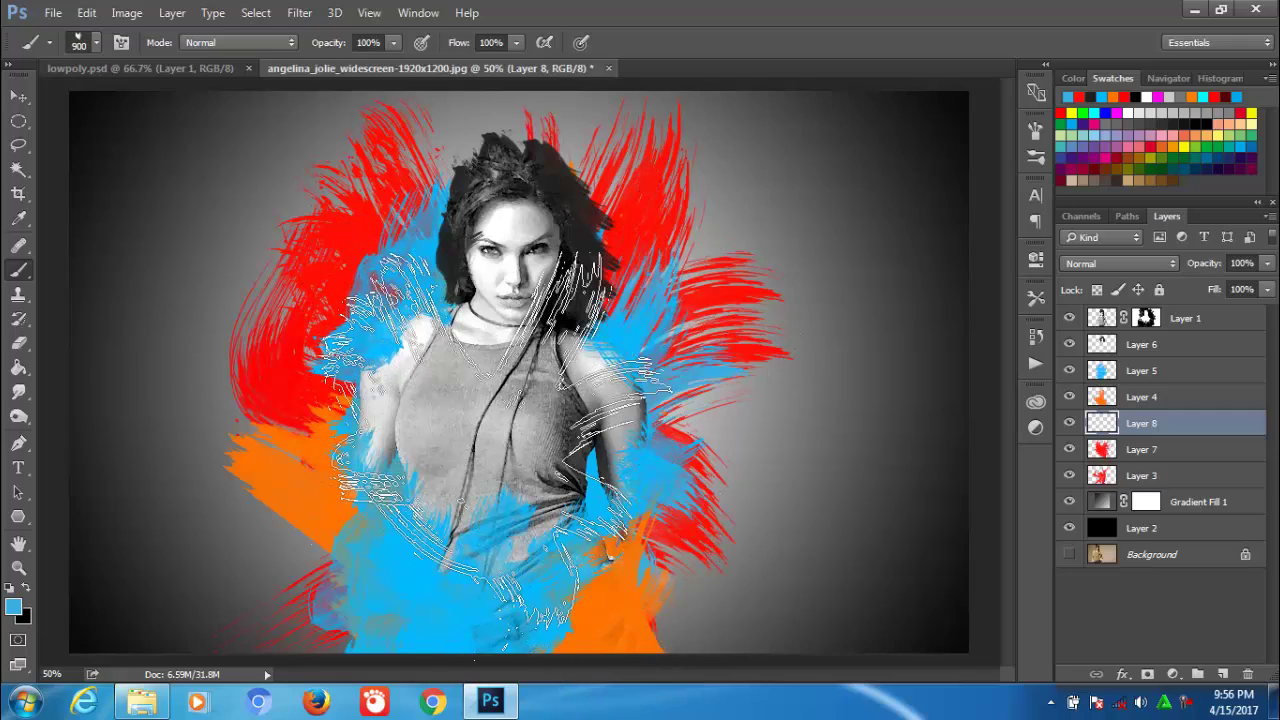
pyautogui.moveTo(510, 430); pyautogui.dragTo(540, 410)
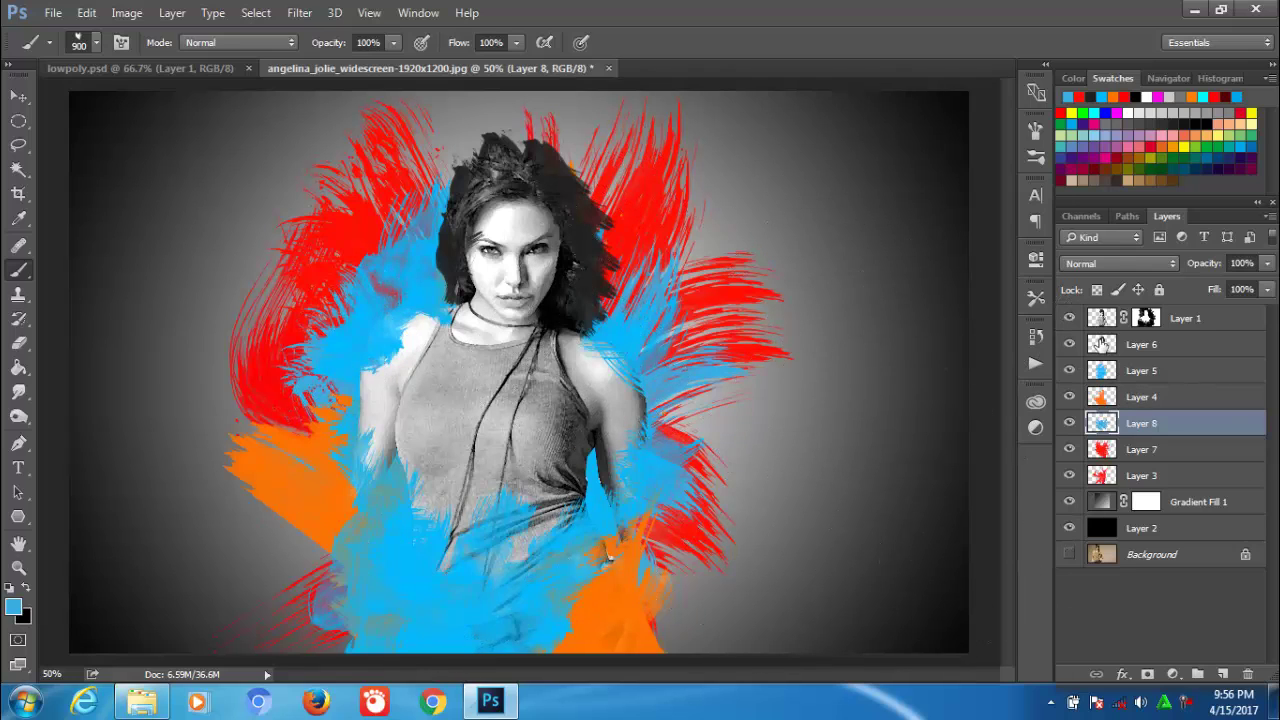
# On Layer 6, stamp a blue splatter, then paint dark grey hair strands above and beside the head.
pyautogui.click(1101, 344)
pyautogui.keyDown('ctrl'); pyautogui.click(1101, 344); pyautogui.keyUp('ctrl')
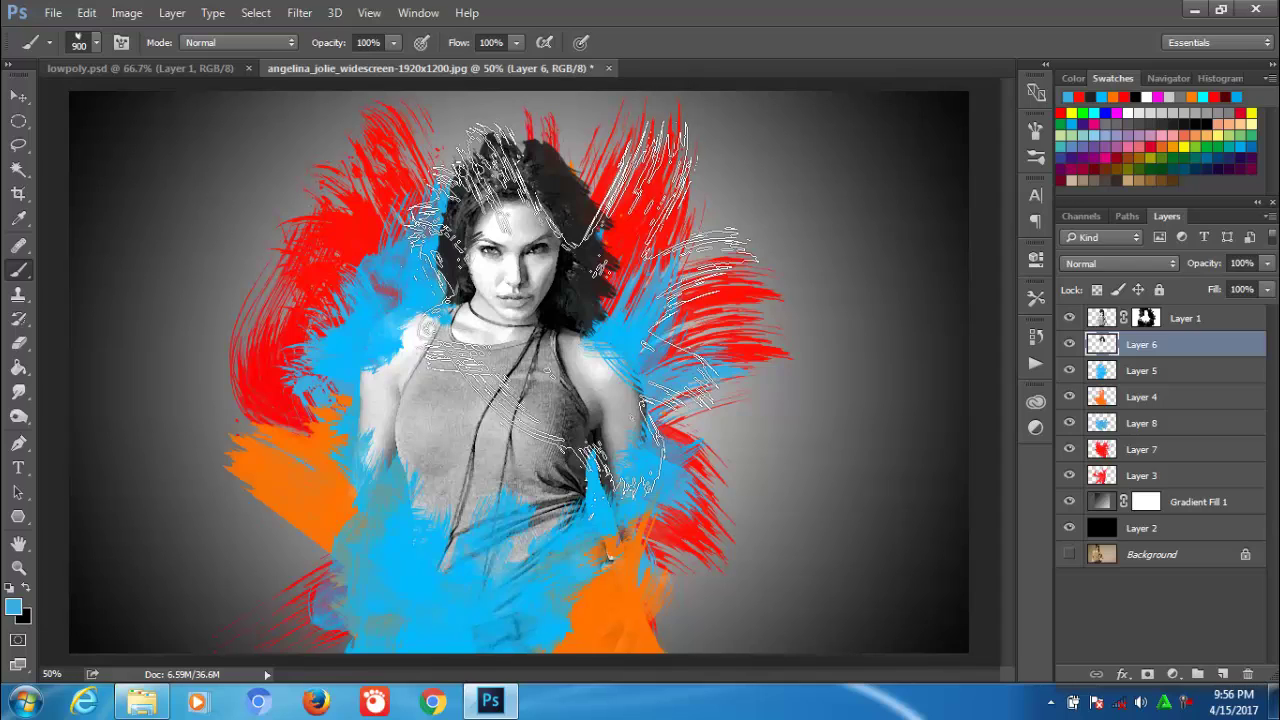
pyautogui.click(588, 283)
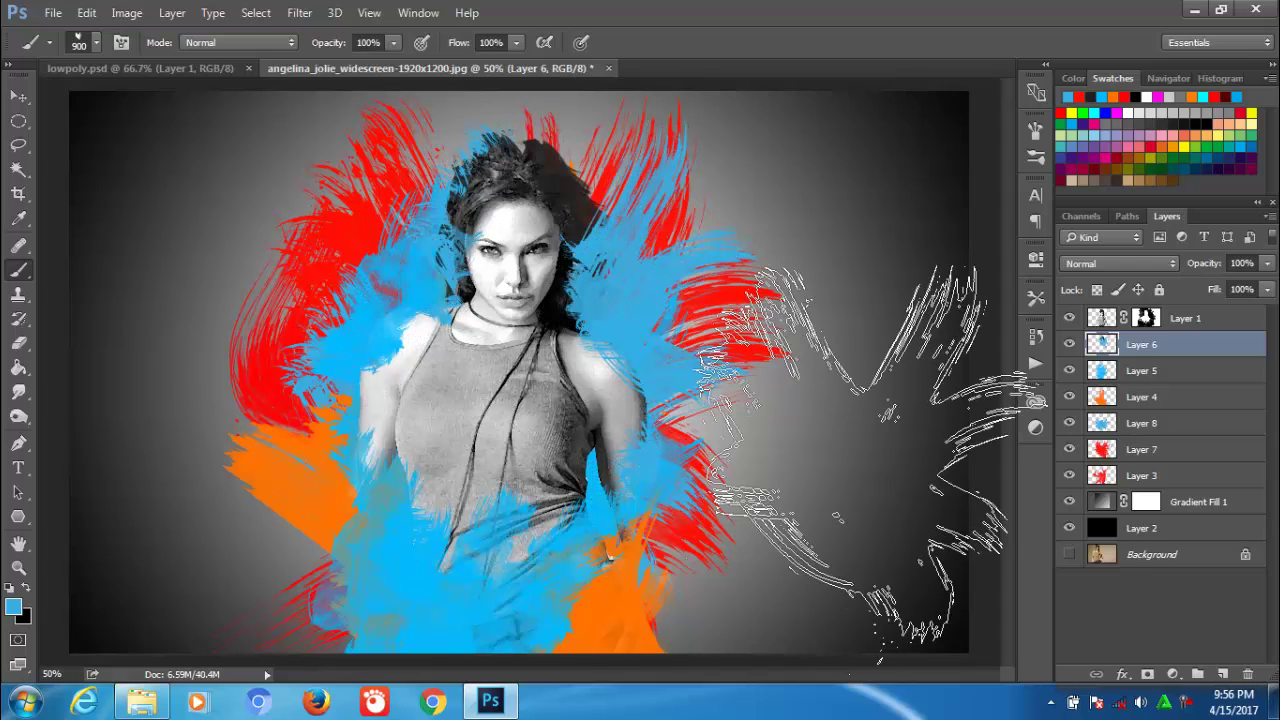
pyautogui.click(14, 607)
pyautogui.click(453, 247)
pyautogui.click(897, 140)
pyautogui.press('b')
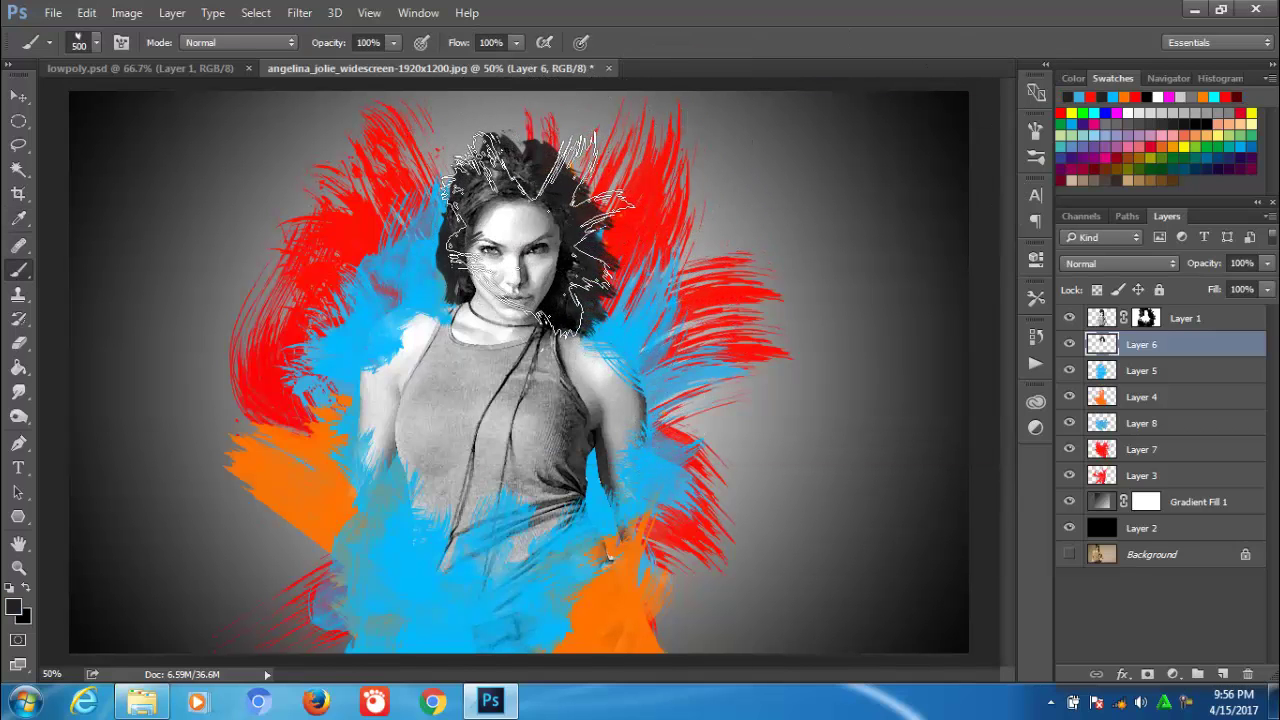
pyautogui.click(570, 238)
pyautogui.click(590, 290)
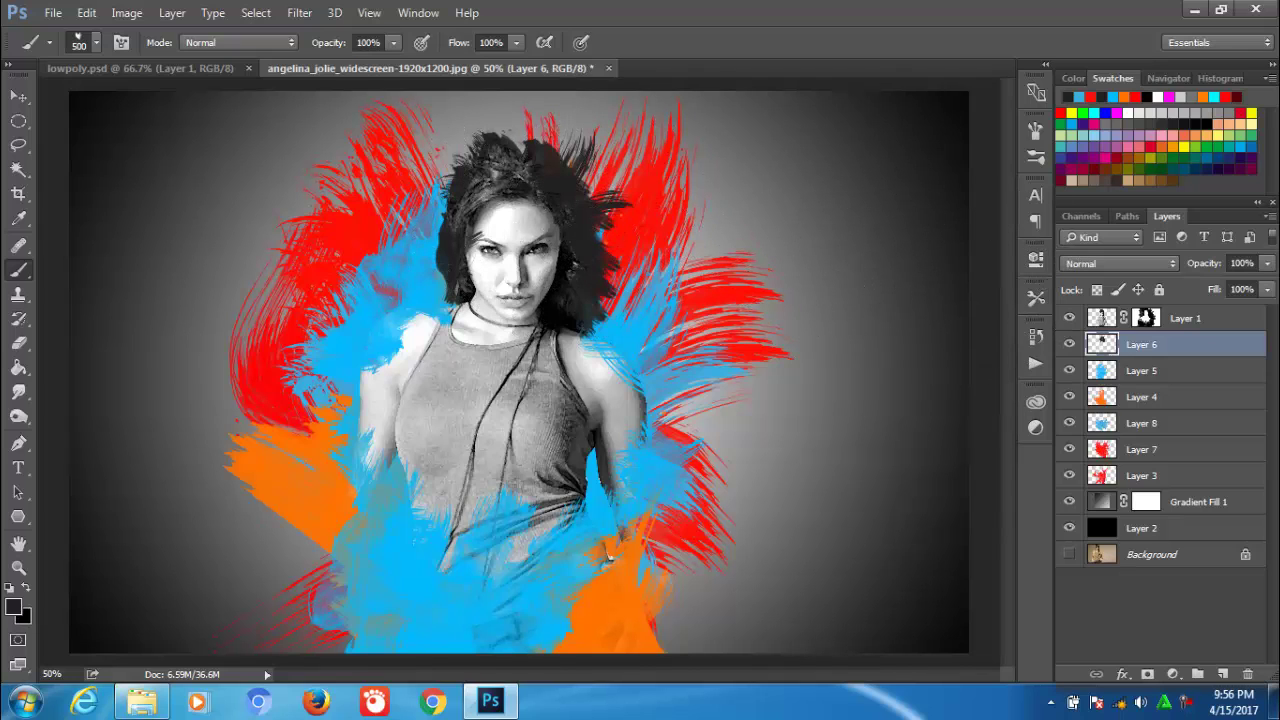
# Apply the Violet, Orange preset to the Gradient Fill 1 background.
pyautogui.doubleClick(1102, 502)
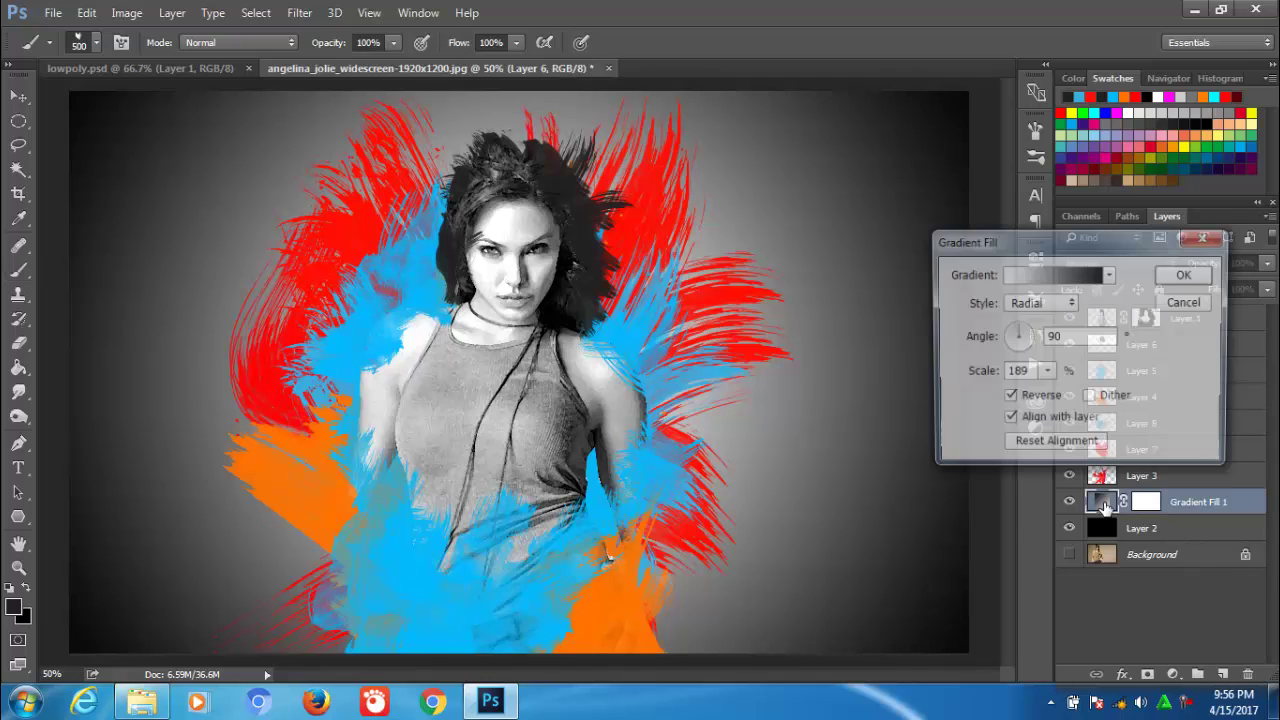
pyautogui.click(1109, 276)
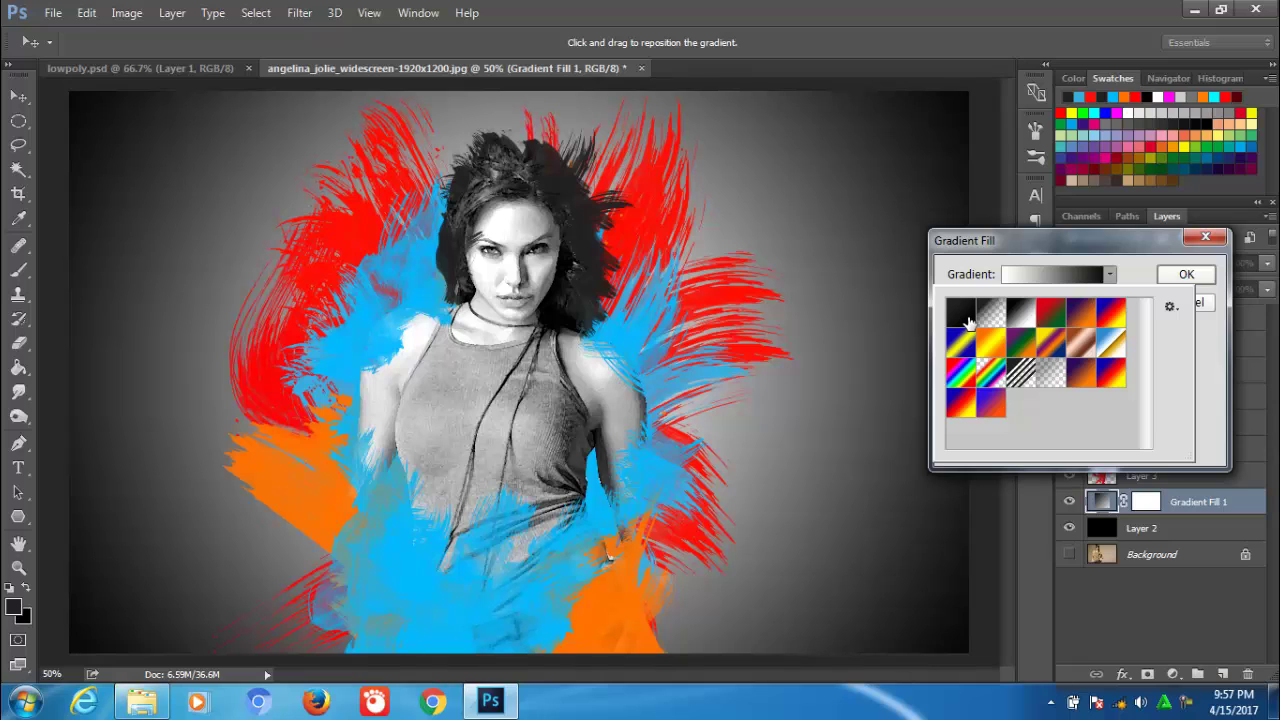
pyautogui.click(1080, 375)
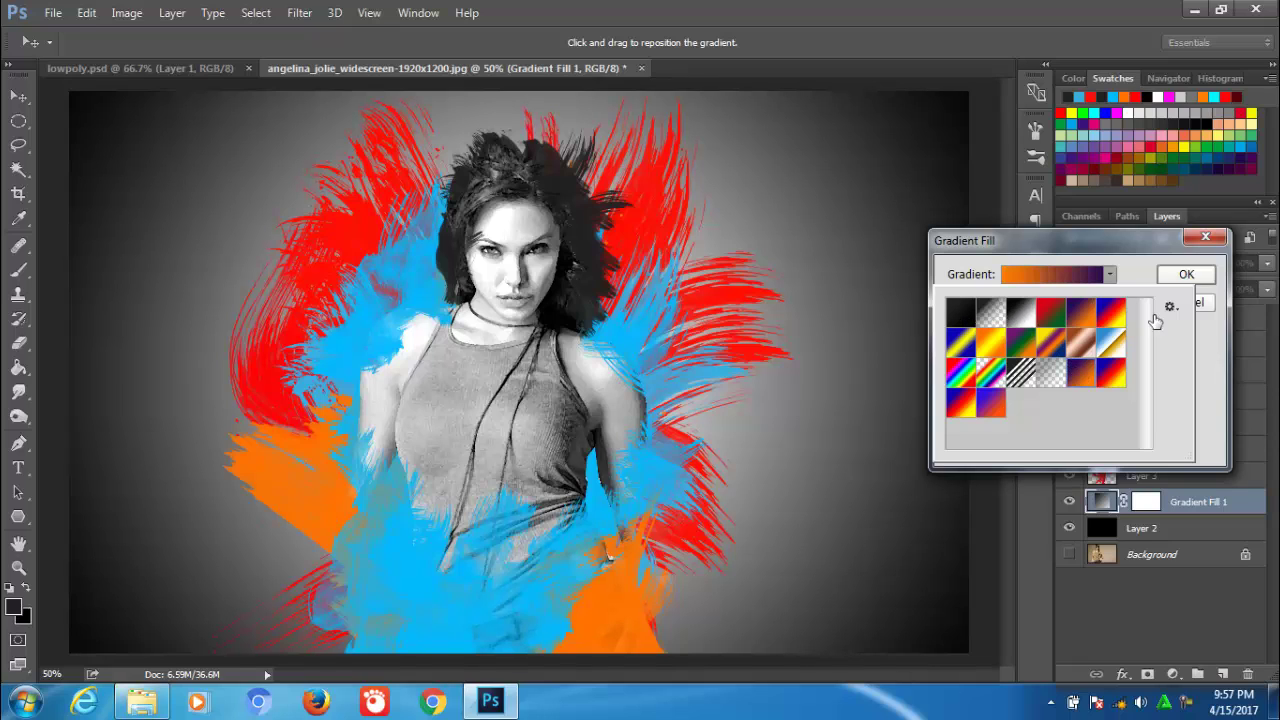
pyautogui.click(1133, 285)
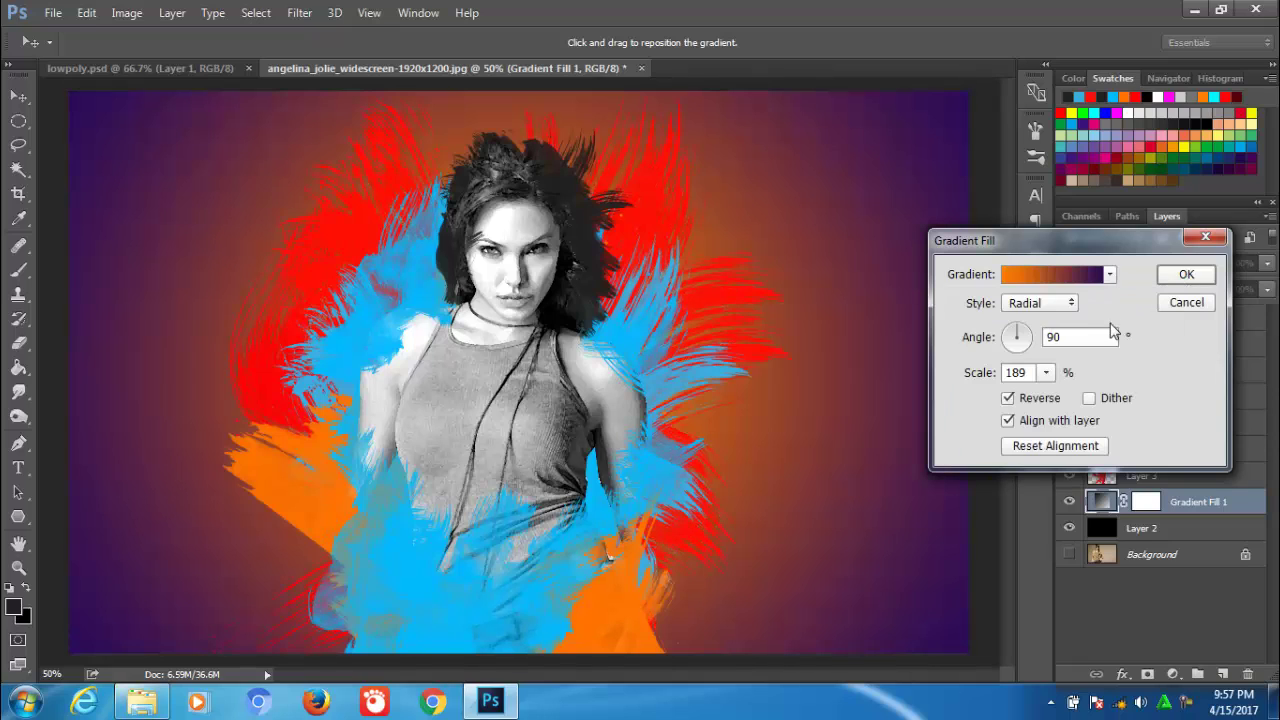
# Change the gradient's orange stop to near black, shift the midpoint toward purple, and accept the edit.
pyautogui.click(1065, 280)
pyautogui.click(1125, 394)
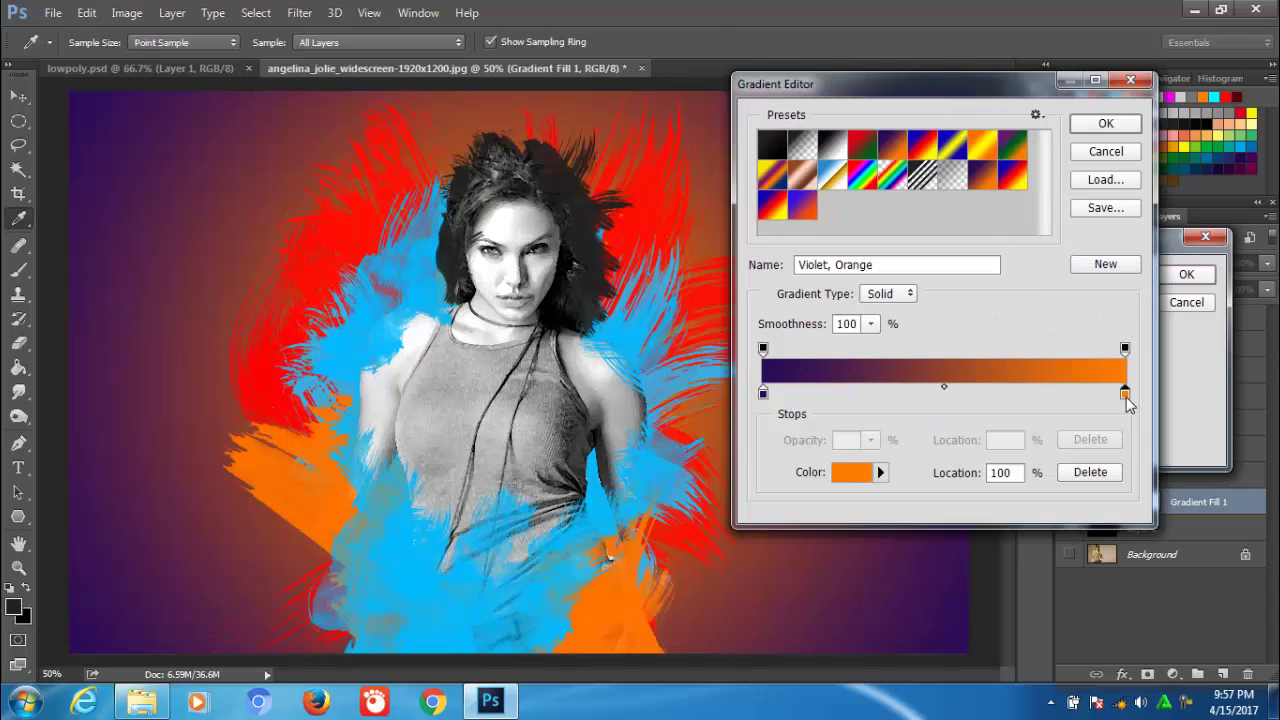
pyautogui.click(848, 478)
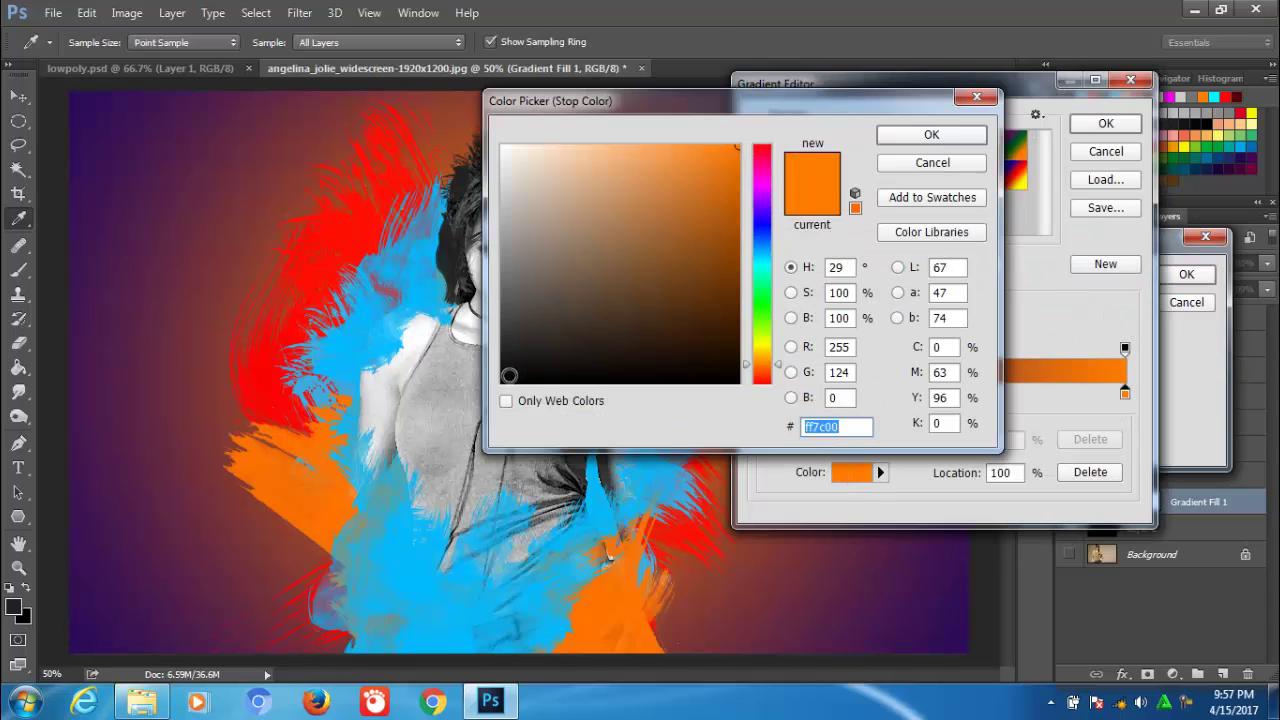
pyautogui.moveTo(509, 375); pyautogui.dragTo(506, 355)
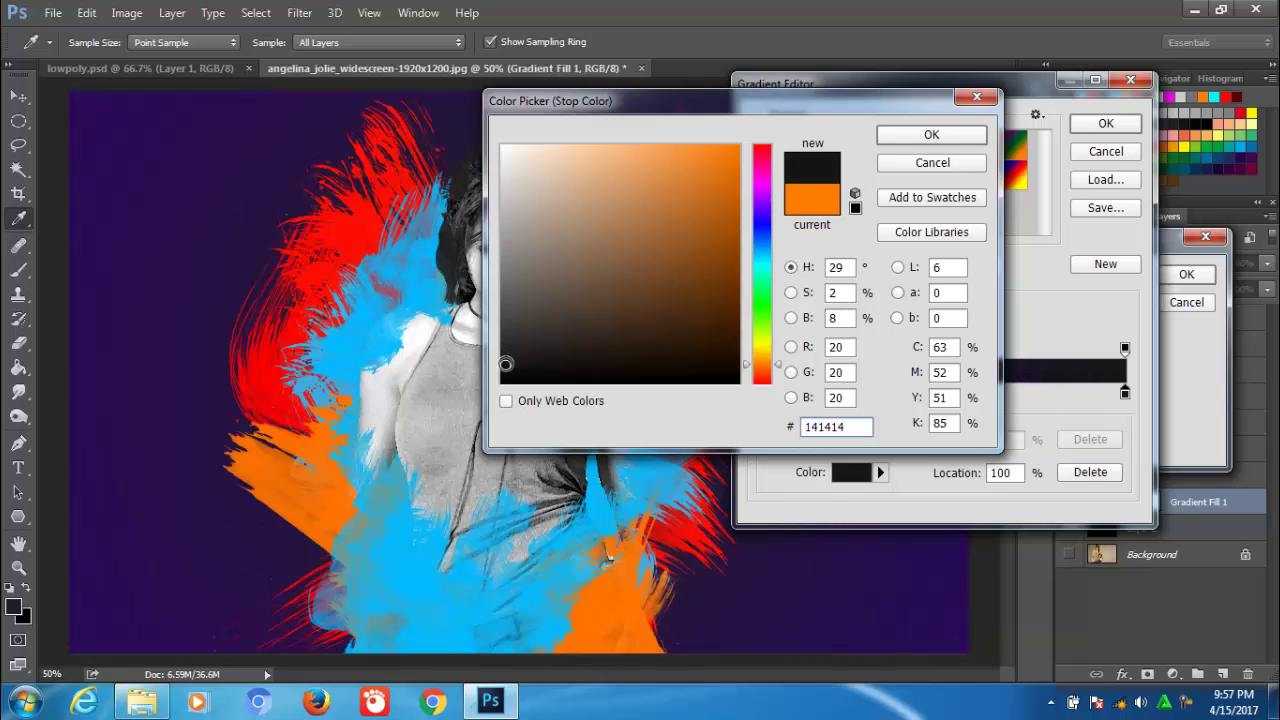
pyautogui.moveTo(506, 364); pyautogui.dragTo(505, 374)
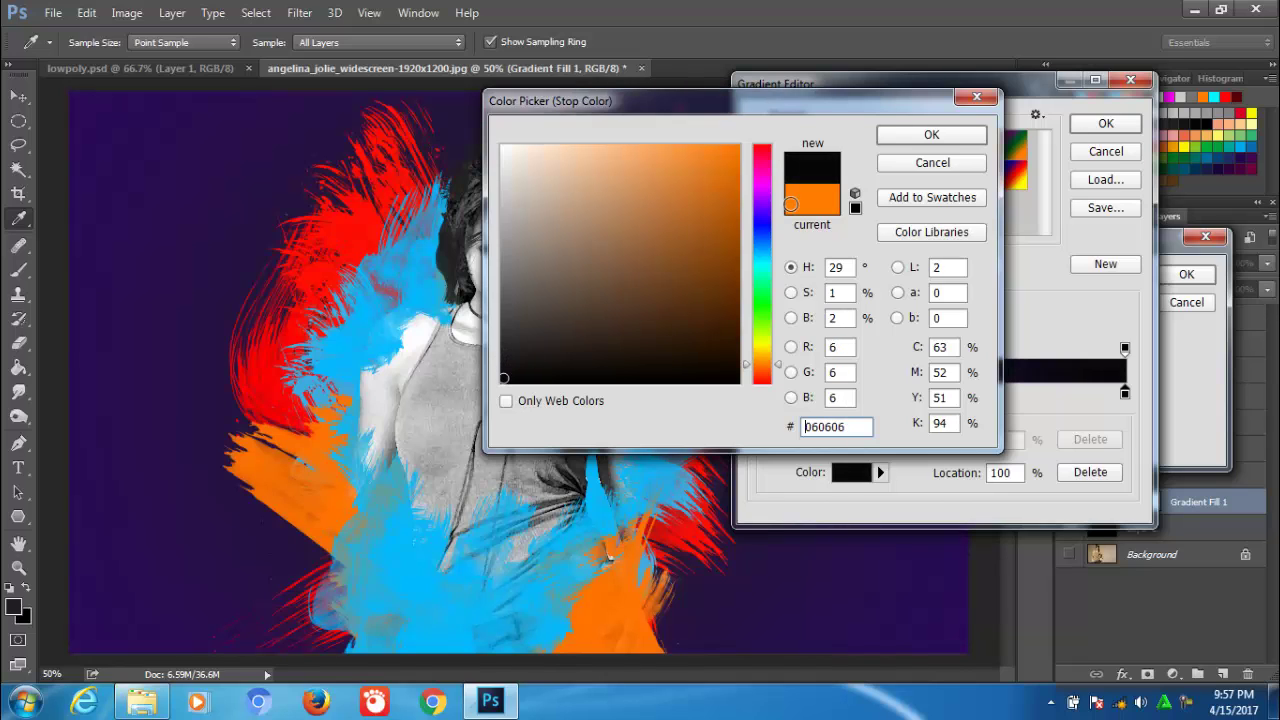
pyautogui.click(931, 134)
pyautogui.moveTo(986, 96)
pyautogui.mouseDown()
pyautogui.moveTo(1085, 88)
pyautogui.moveTo(1065, 92)
pyautogui.mouseUp()
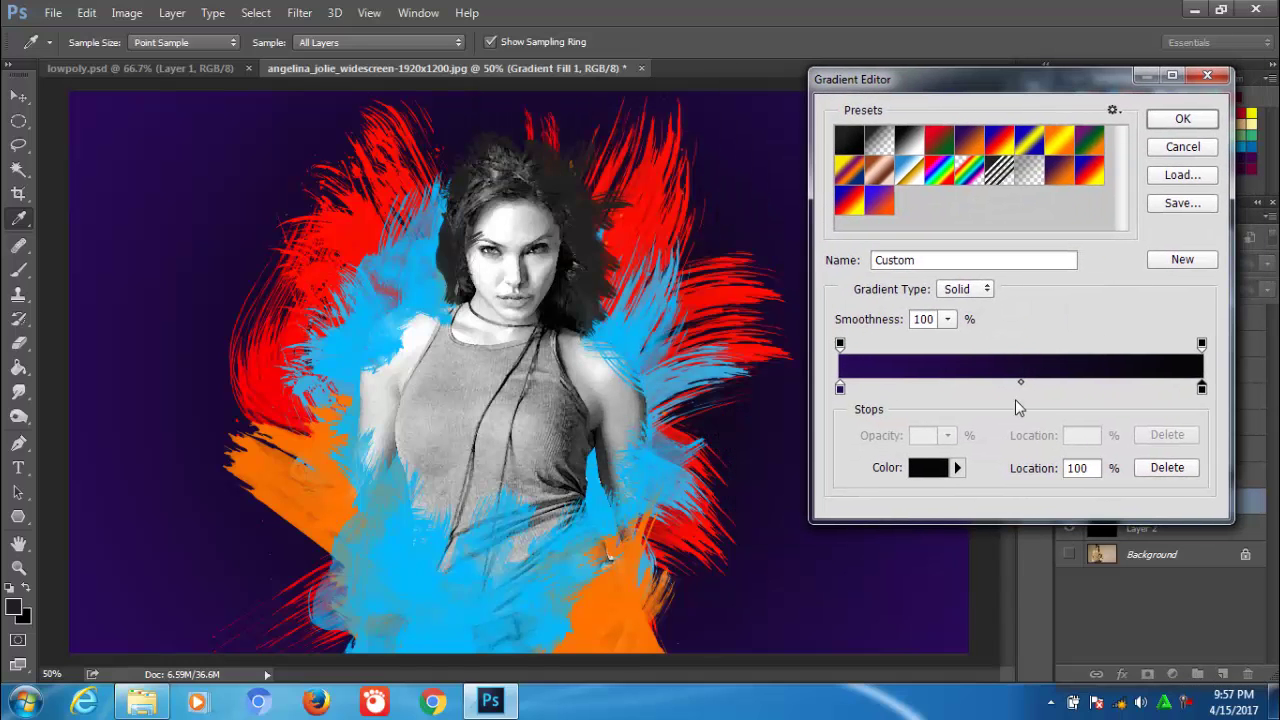
pyautogui.moveTo(1020, 382); pyautogui.dragTo(1012, 384)
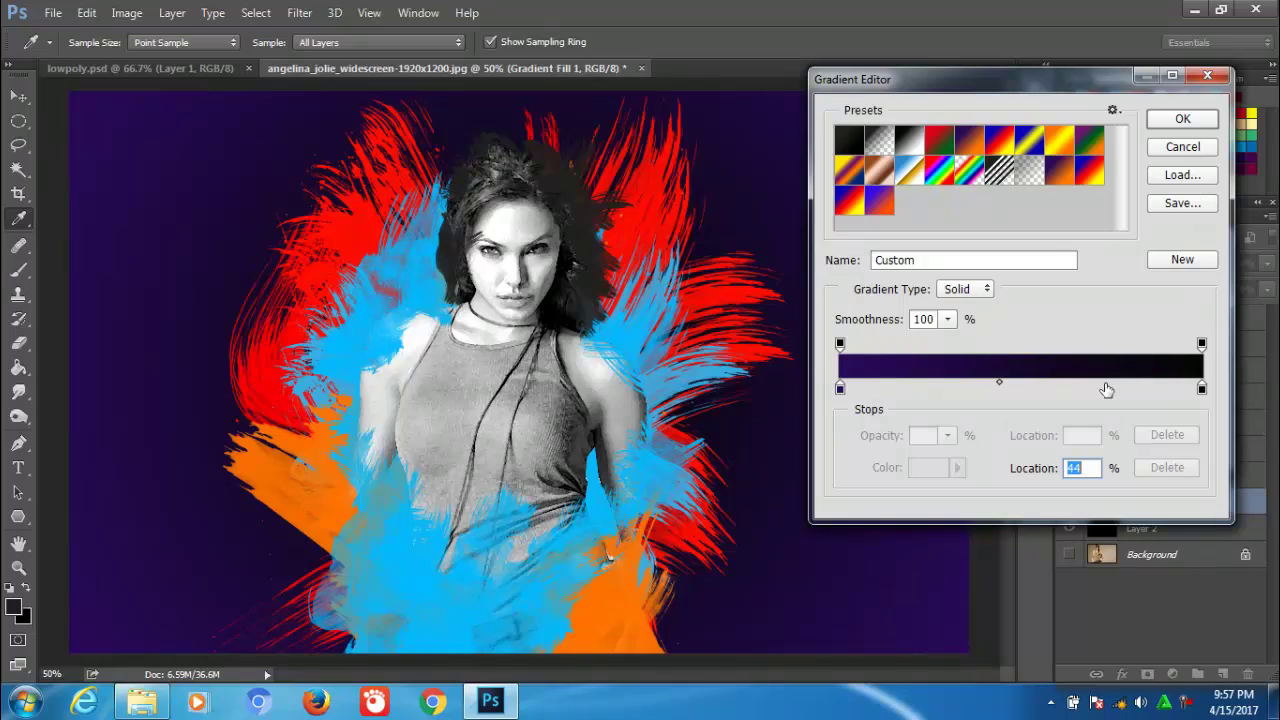
pyautogui.click(1178, 120)
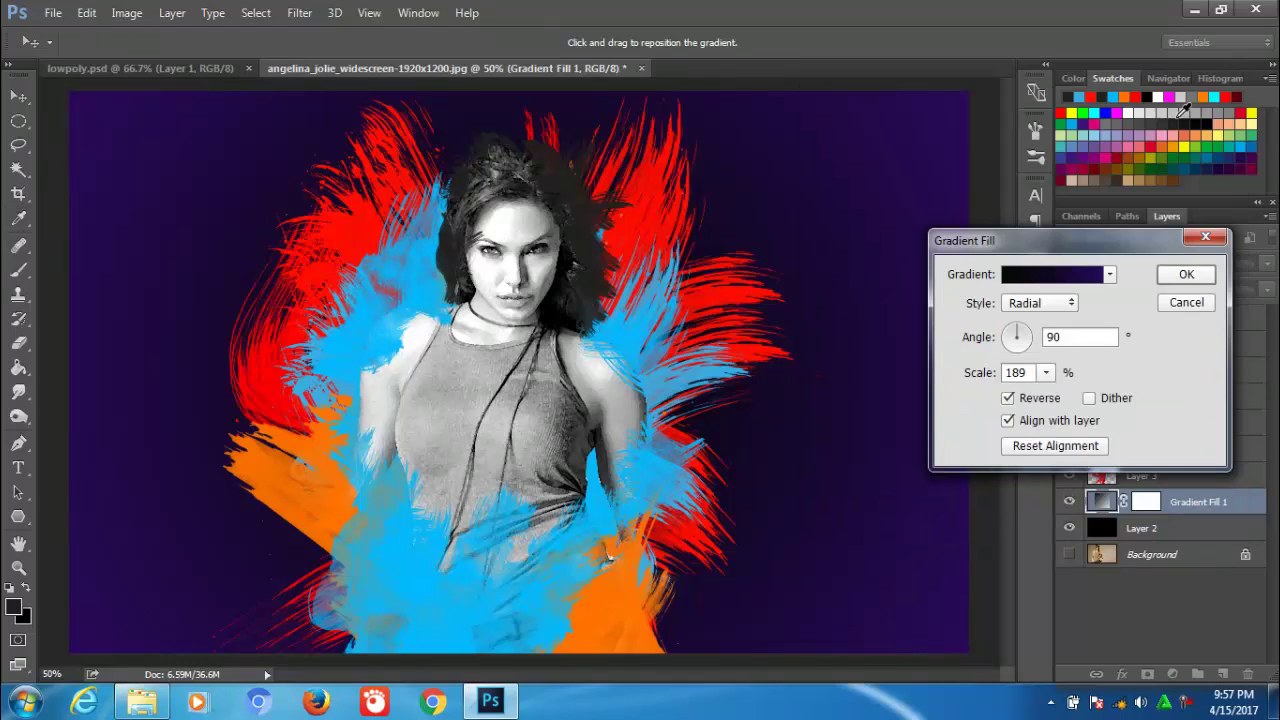
# Apply the dark purple radial gradient fill and dismiss the Windows performance notification.
pyautogui.click(1185, 276)
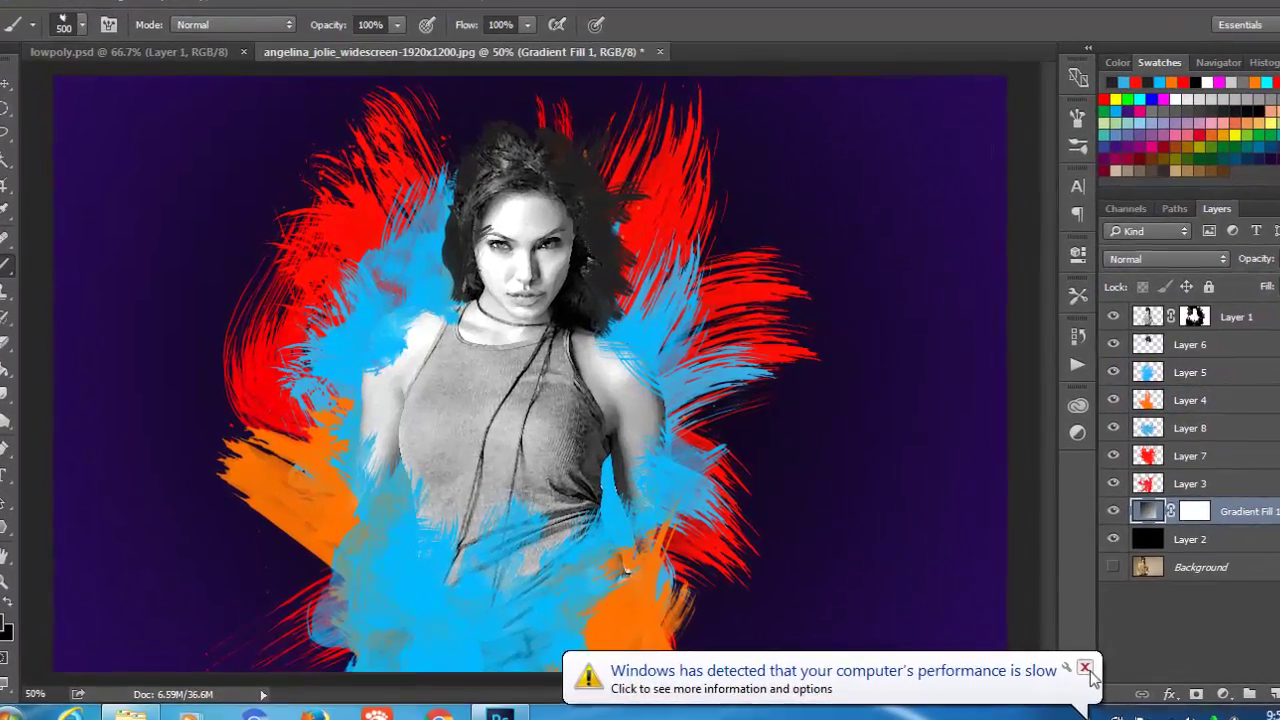
pyautogui.click(1086, 669)
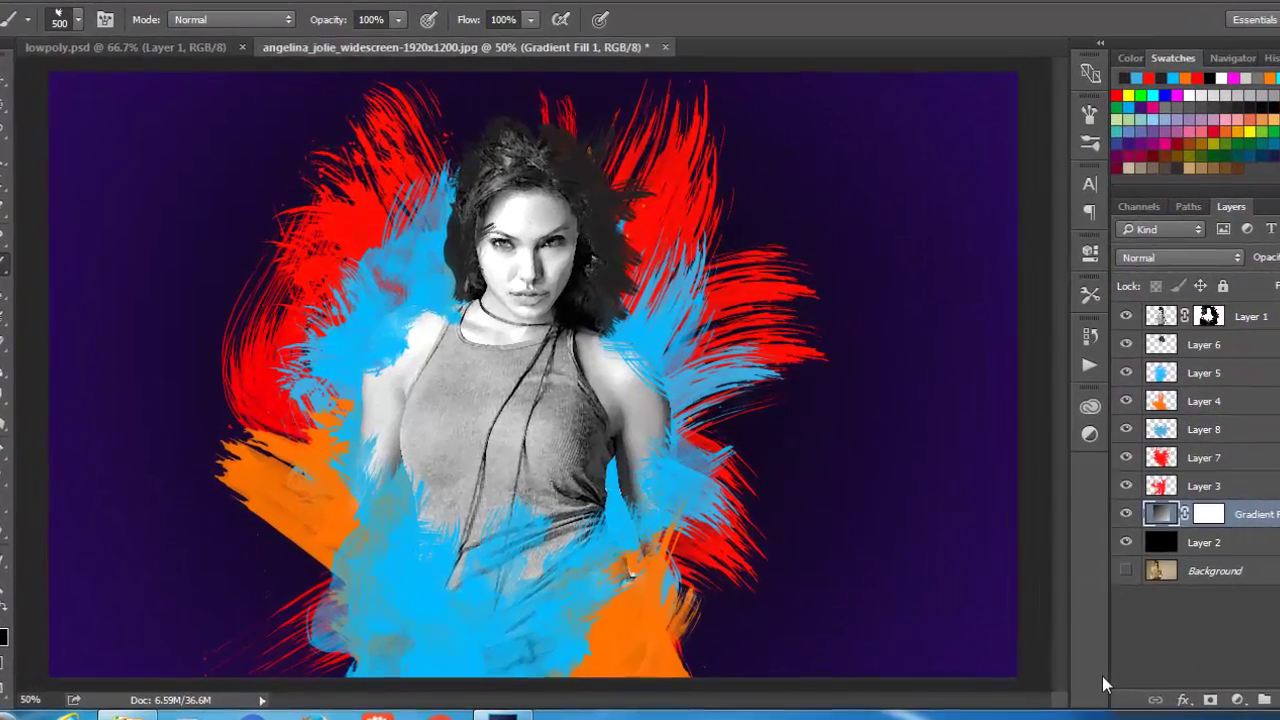